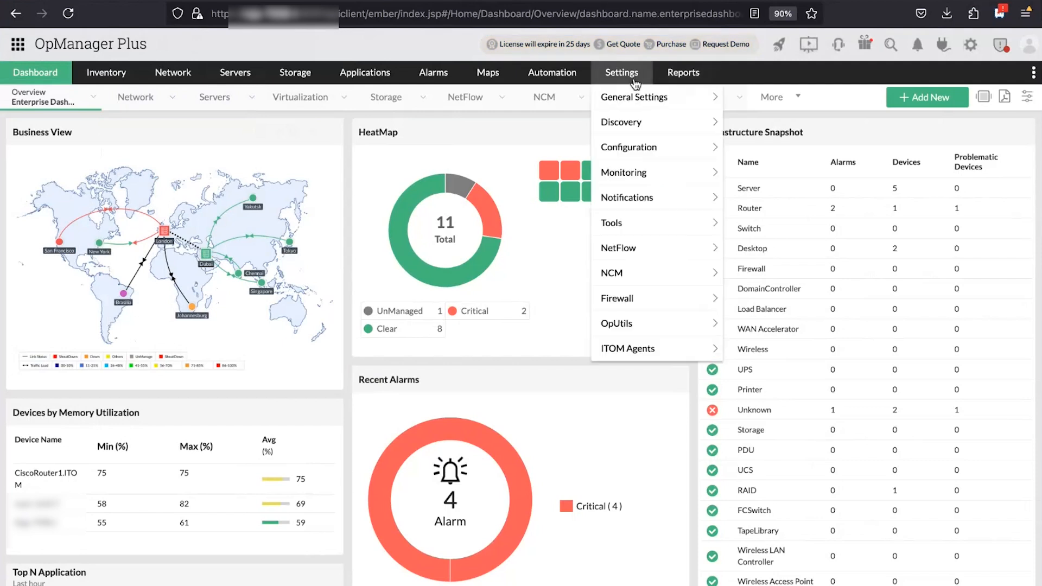
Open the Roles list under Settings > User Management
left_click(622, 72)
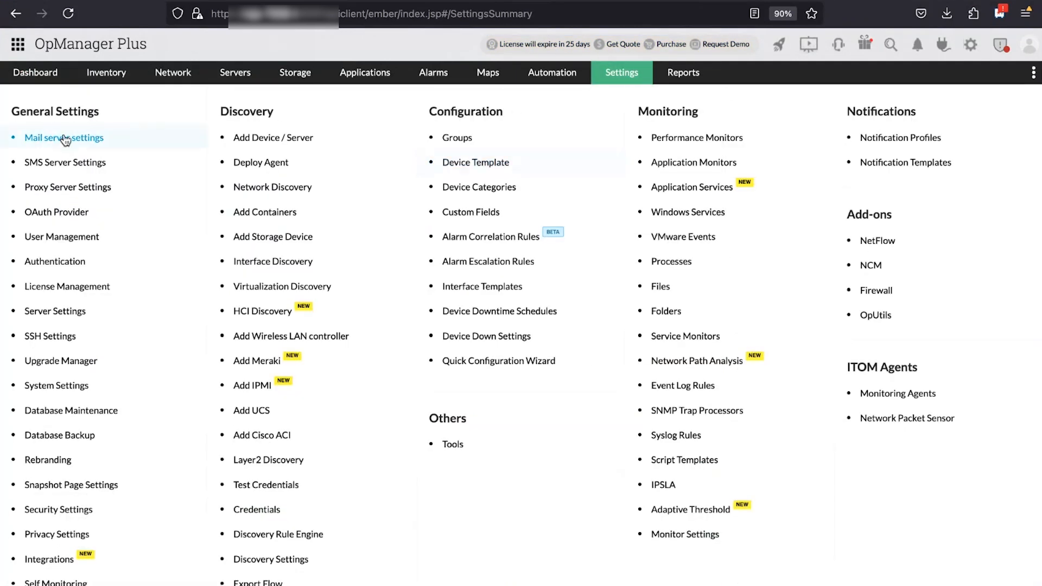
left_click(40, 242)
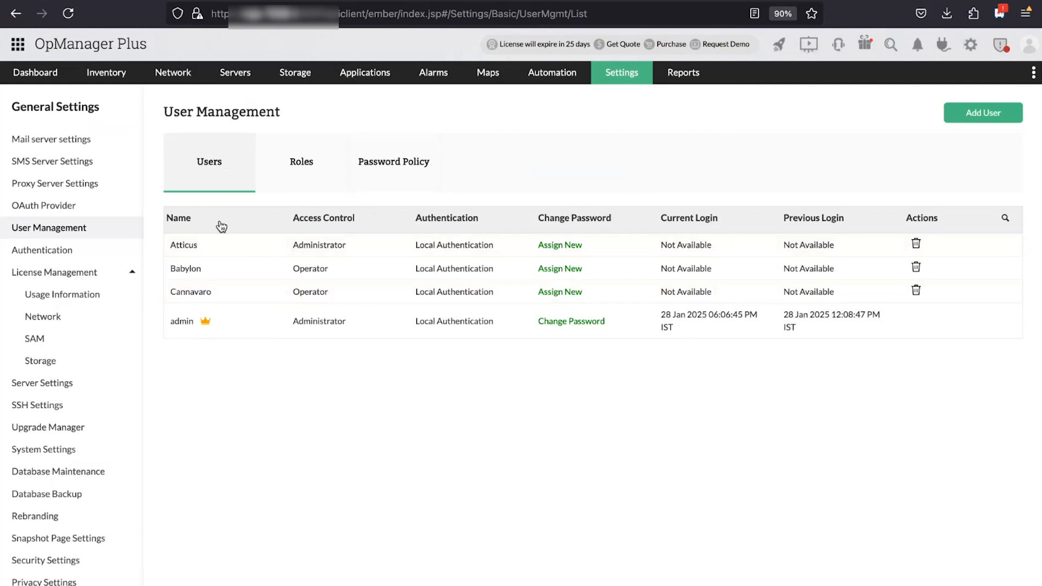
left_click(298, 167)
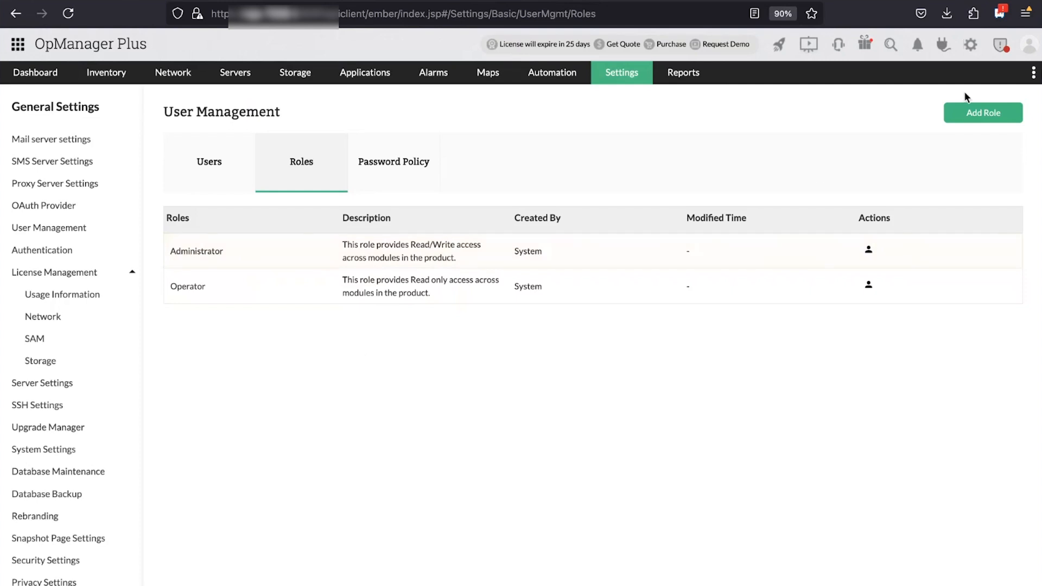
Start a new role named 'Custom user 1'
left_click(982, 113)
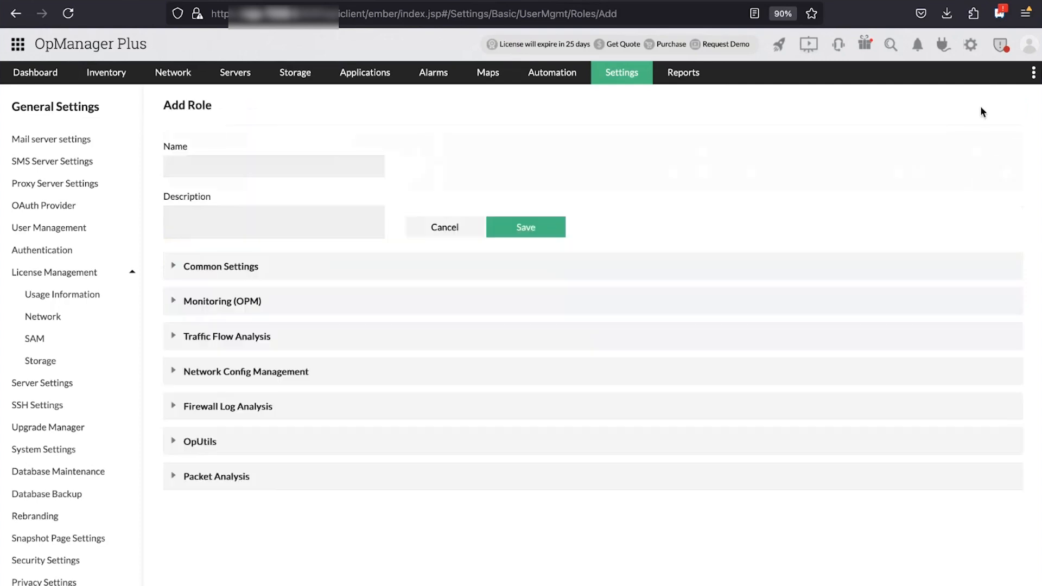
left_click(322, 161)
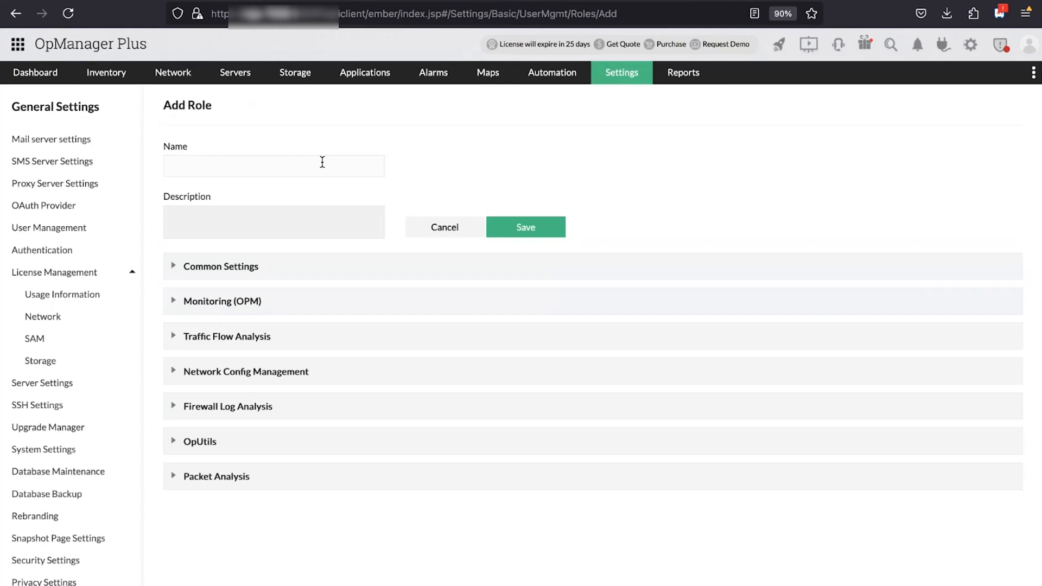
type("Custom user 1")
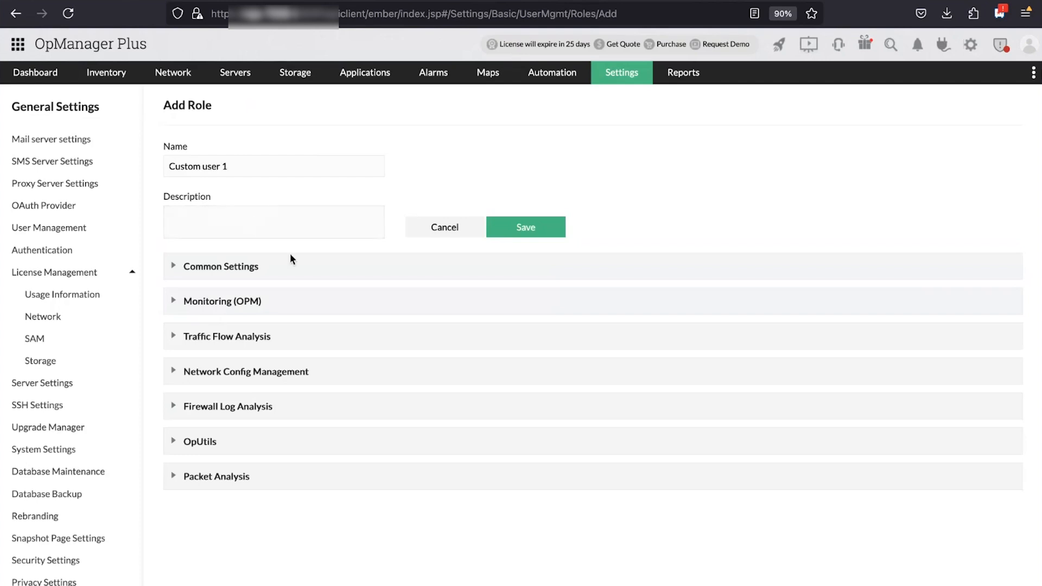
Grant the role read/write access to Dashboard and Reports under Monitoring (OPM)
left_click(248, 267)
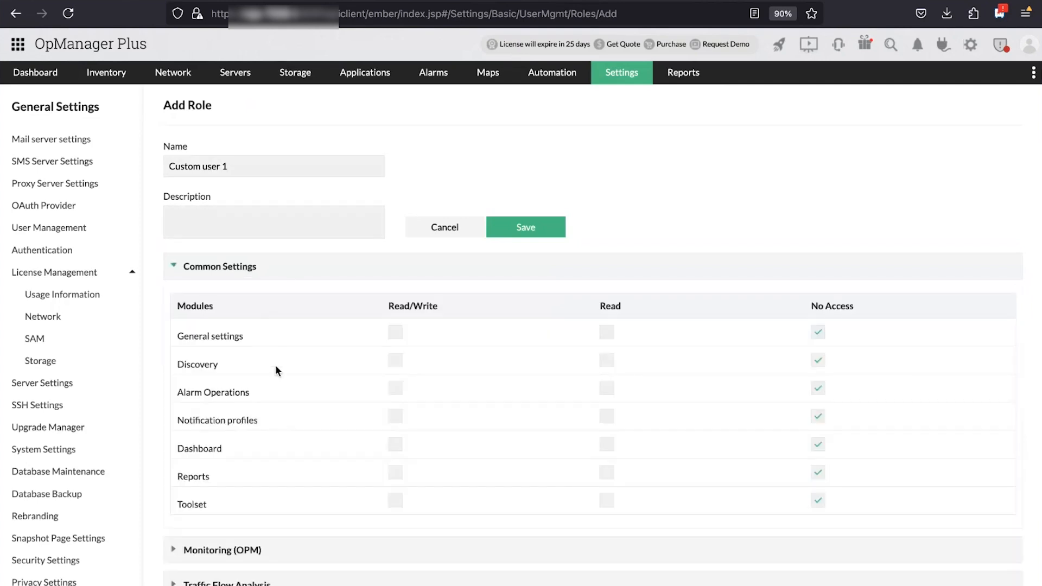
scroll(275, 365, "down", 3)
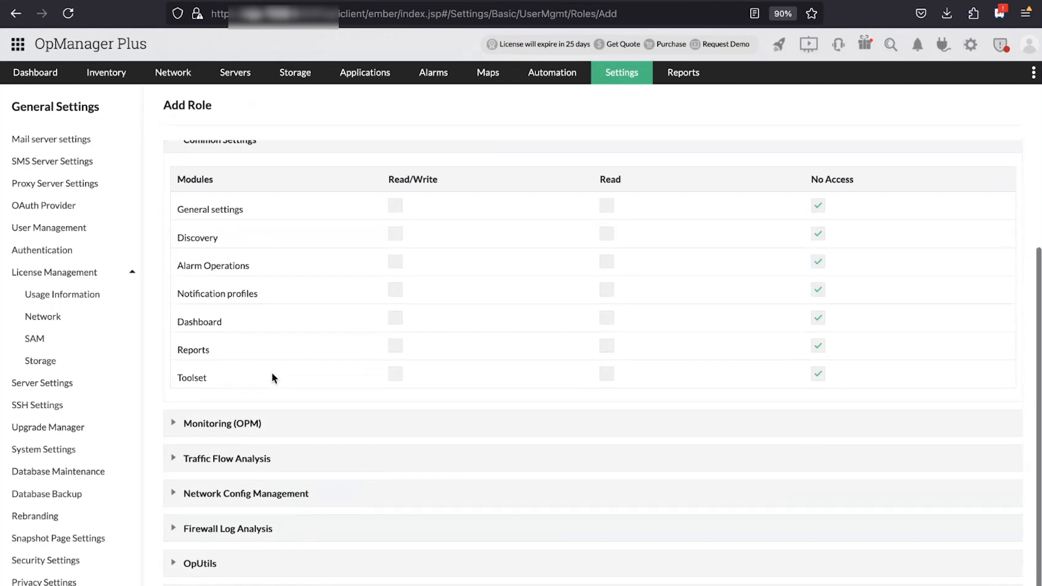
left_click(243, 428)
scroll(244, 430, "down", 4)
scroll(244, 430, "up", 7)
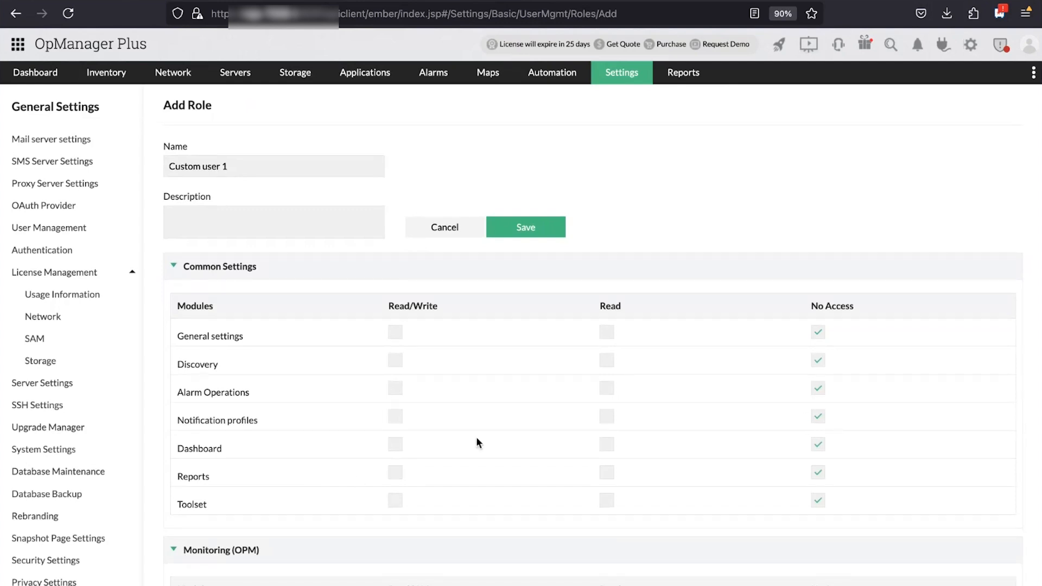
left_click(395, 444)
left_click(395, 474)
Give the role read-only Compliance access under Network Config Management
scroll(438, 414, "down", 5)
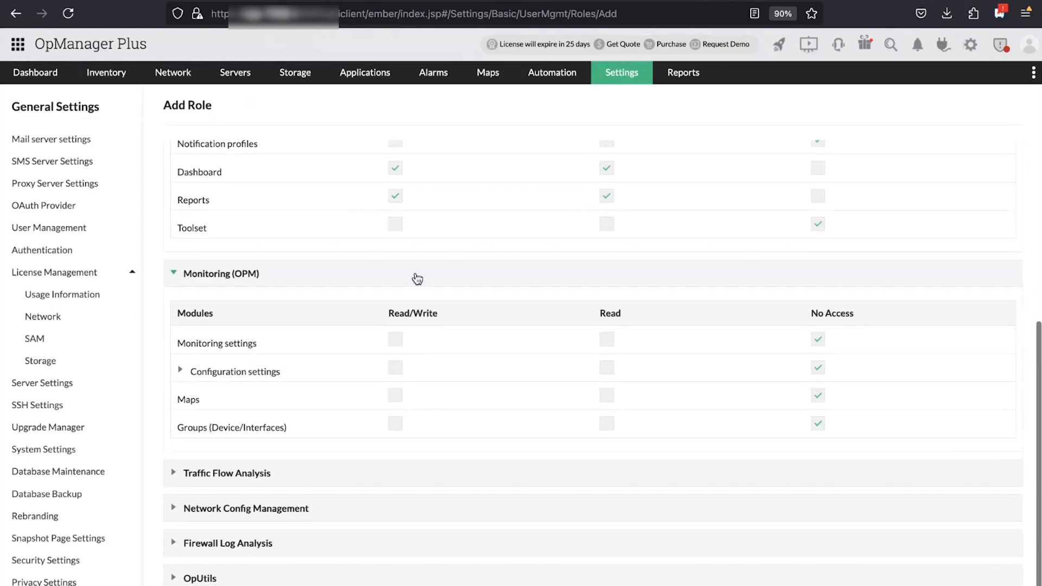
left_click(417, 277)
left_click(297, 427)
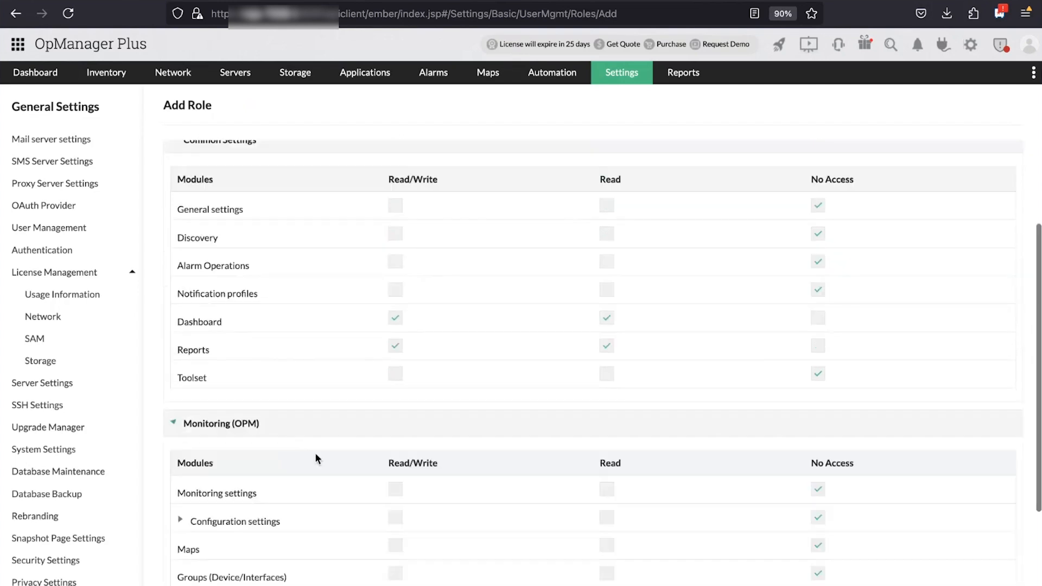
scroll(315, 451, "down", 3)
left_click(324, 261)
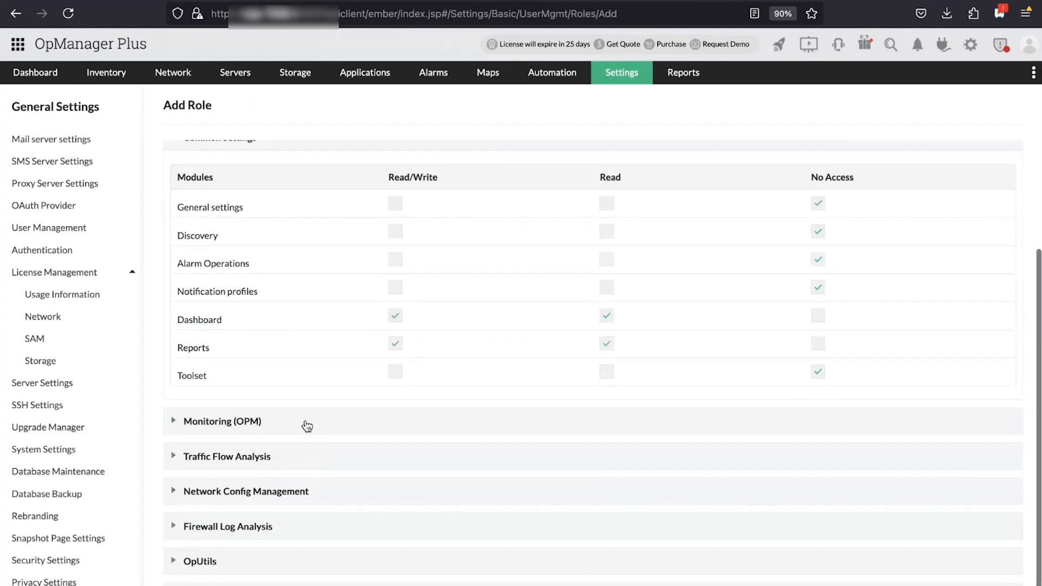
left_click(262, 458)
scroll(262, 457, "down", 2)
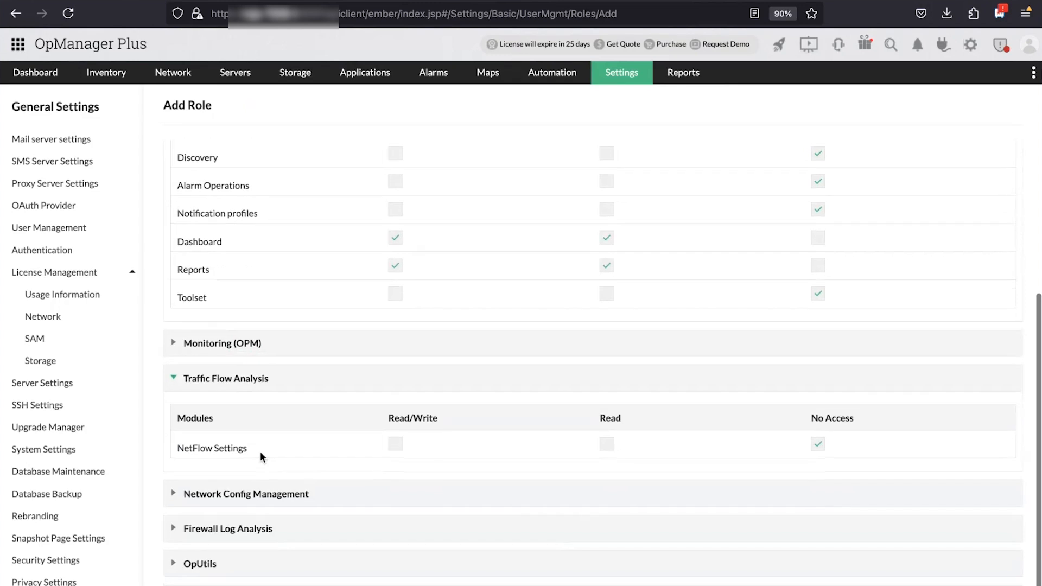
left_click(279, 492)
scroll(278, 492, "down", 5)
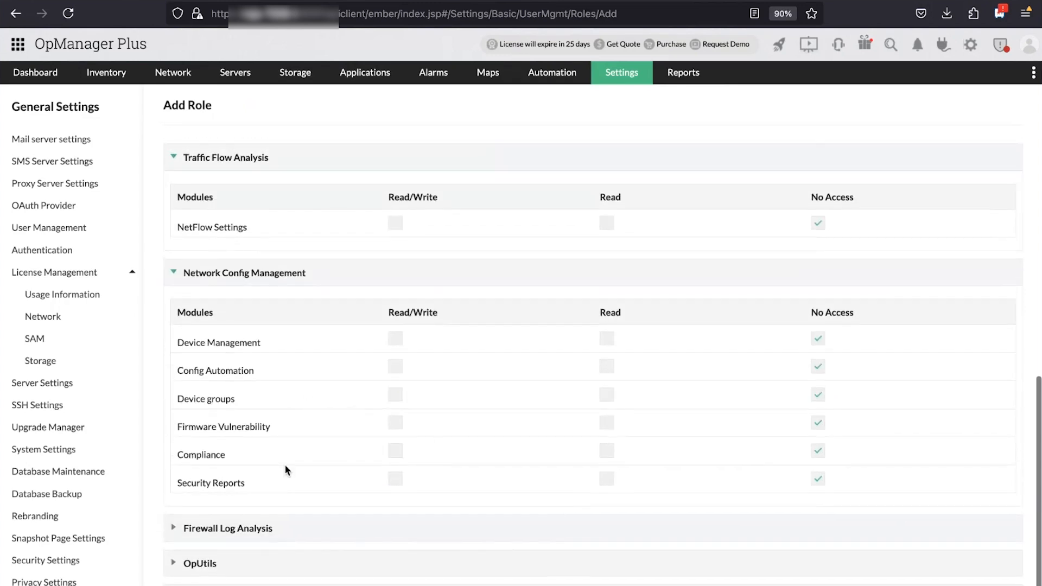
left_click(605, 451)
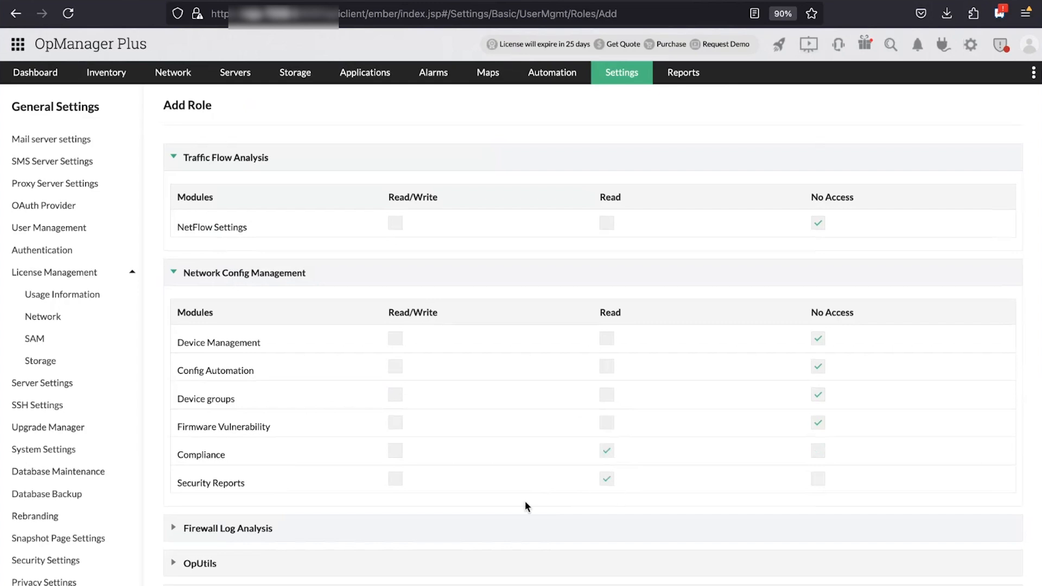
Review the Firewall Log Analysis permissions and save the Custom user 1 role
left_click(367, 527)
scroll(367, 528, "down", 3)
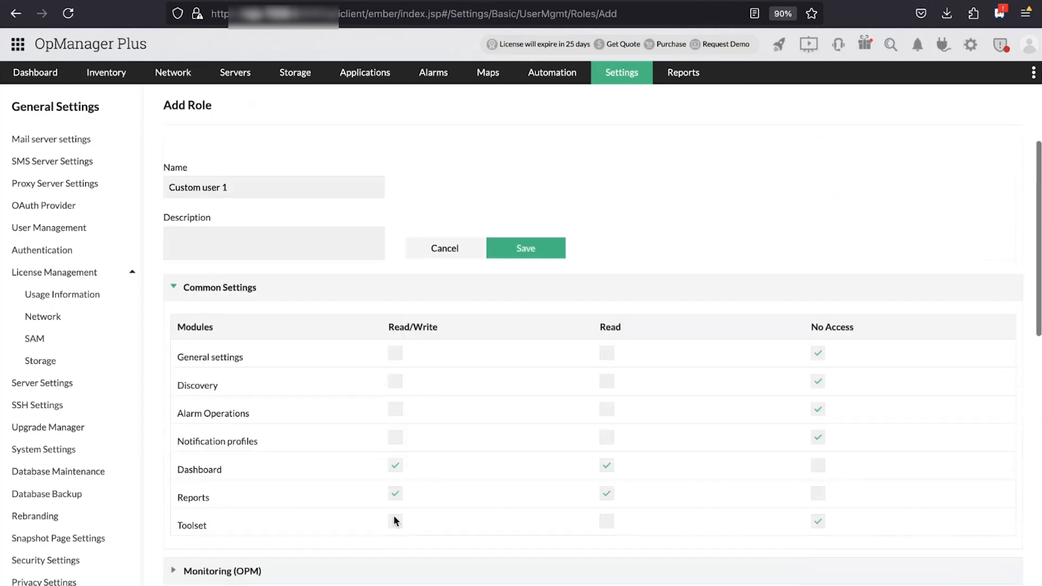
scroll(393, 516, "down", 10)
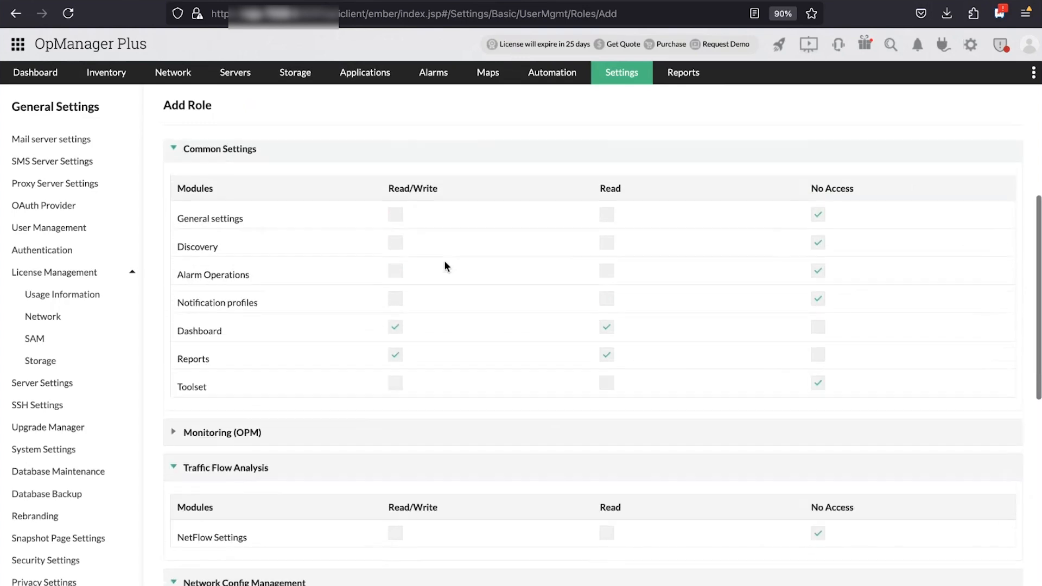
scroll(444, 266, "up", 1)
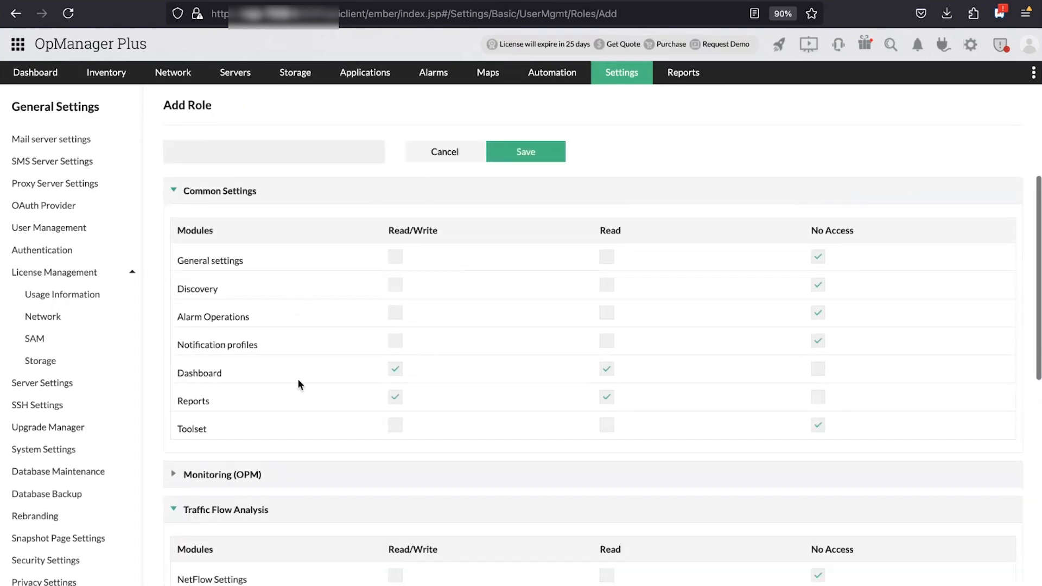
scroll(297, 378, "up", 2)
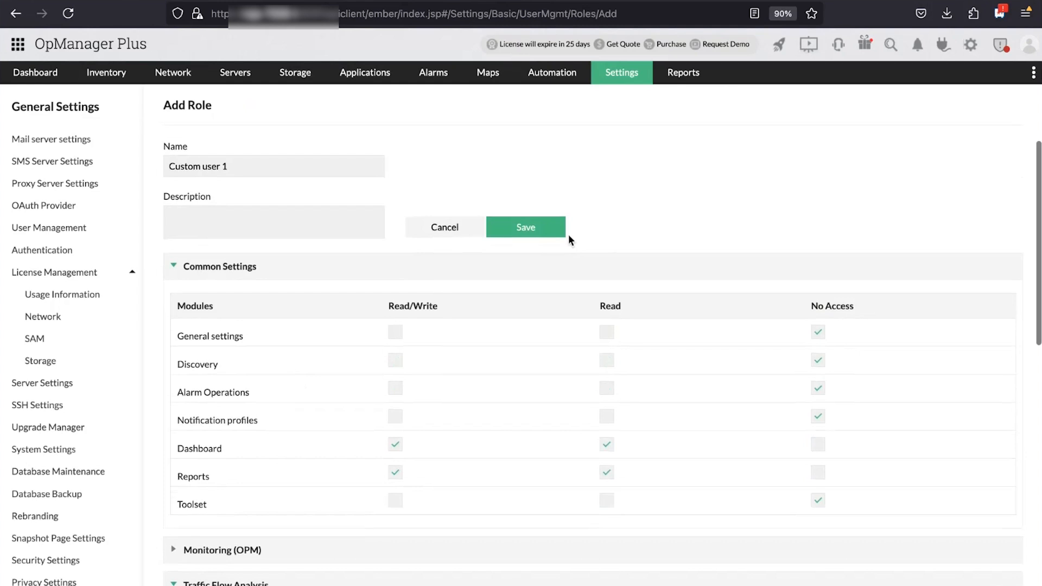
left_click(541, 227)
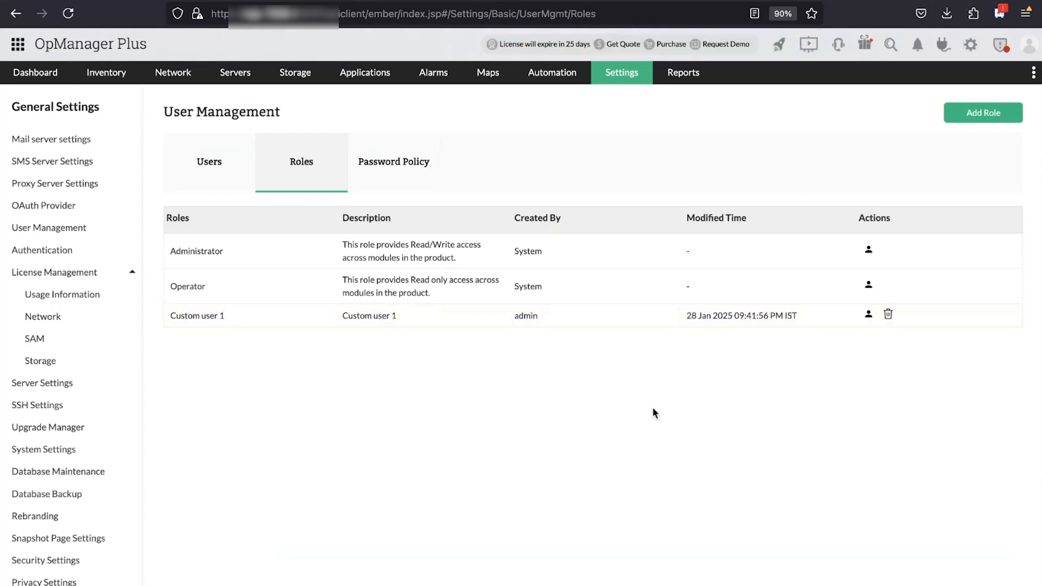
Start a new user from the Users list and assign it the Custom user 1 role
left_click(232, 170)
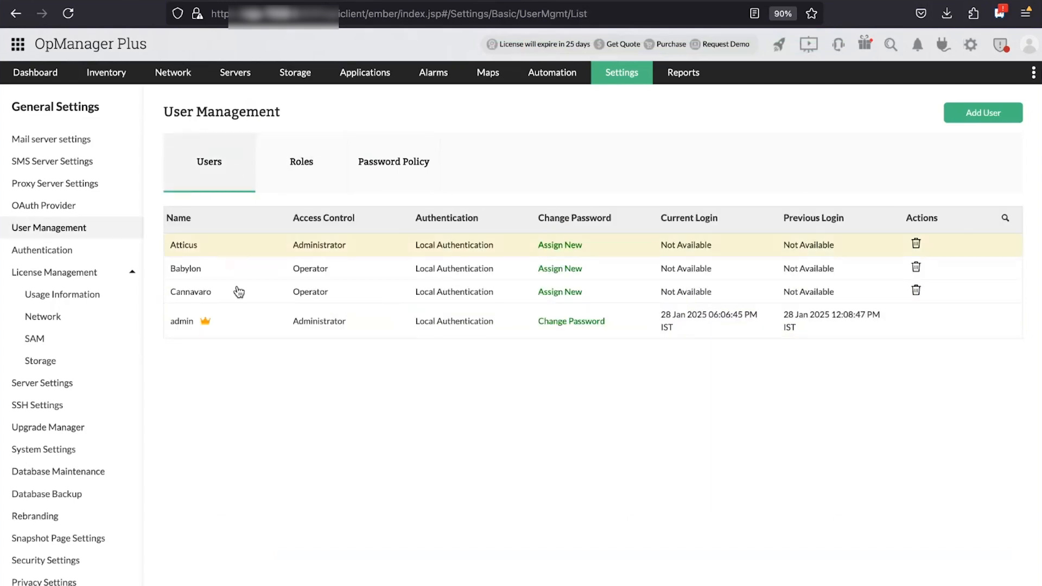
left_click(988, 114)
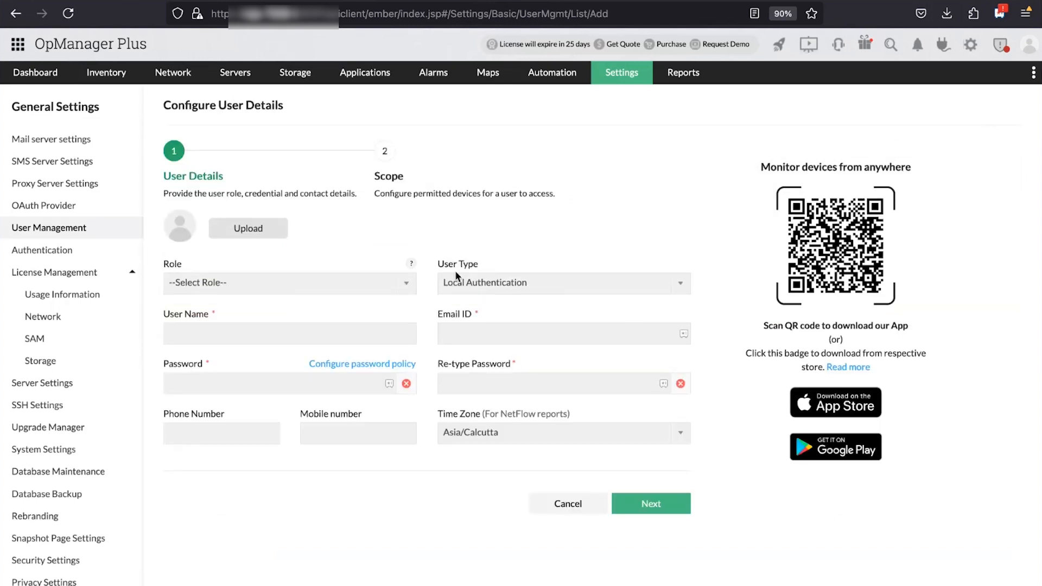
left_click(401, 283)
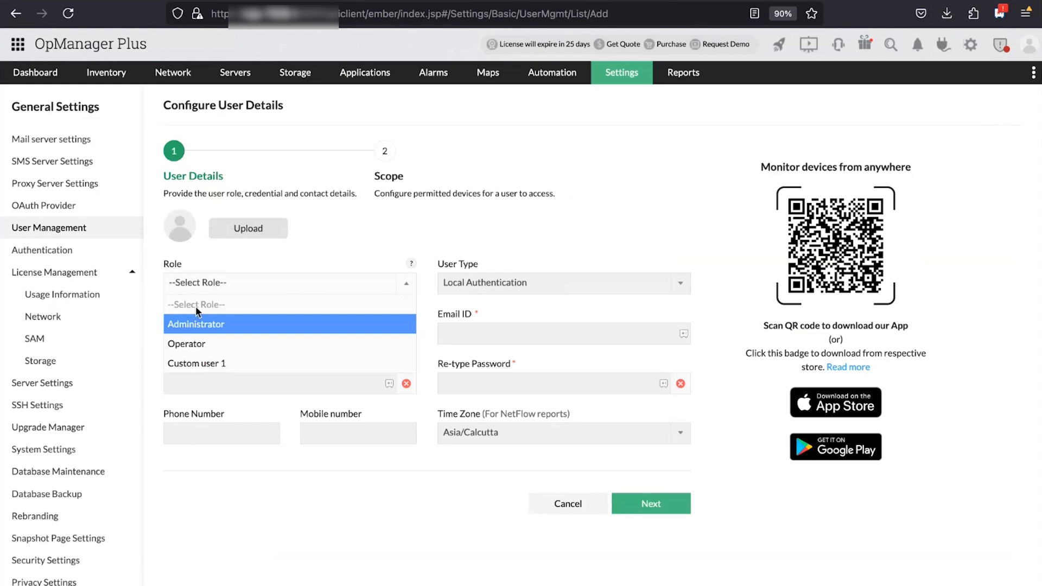
left_click(186, 366)
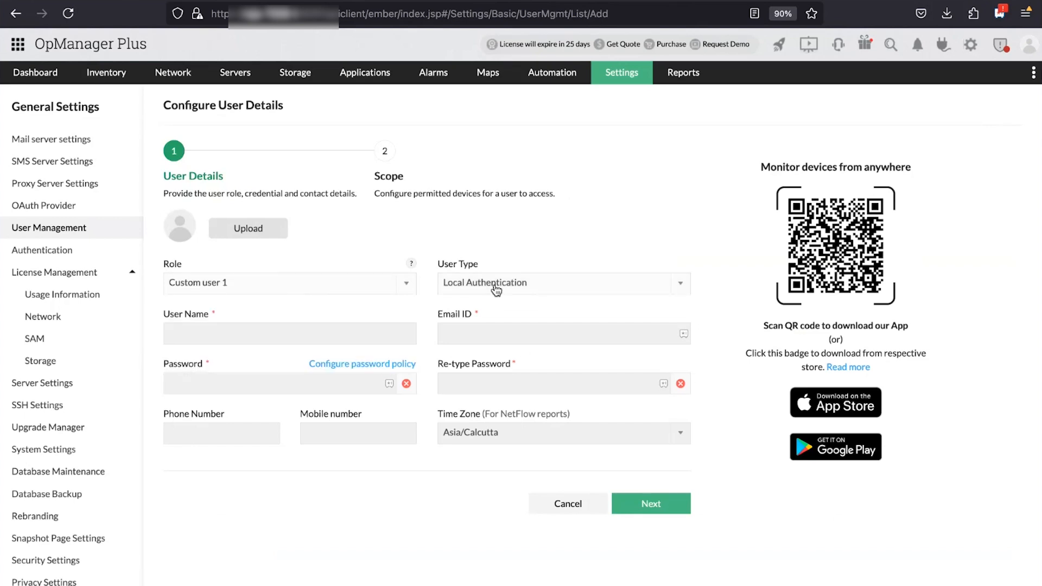
left_click(657, 286)
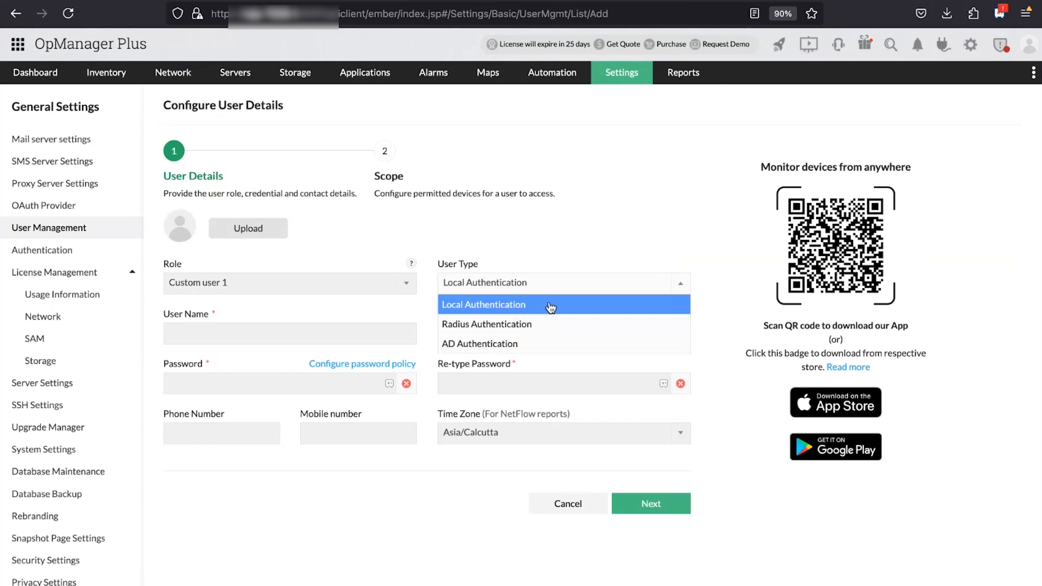
Try AD Authentication as the user type, then revert to Local Authentication
left_click(549, 307)
left_click(307, 328)
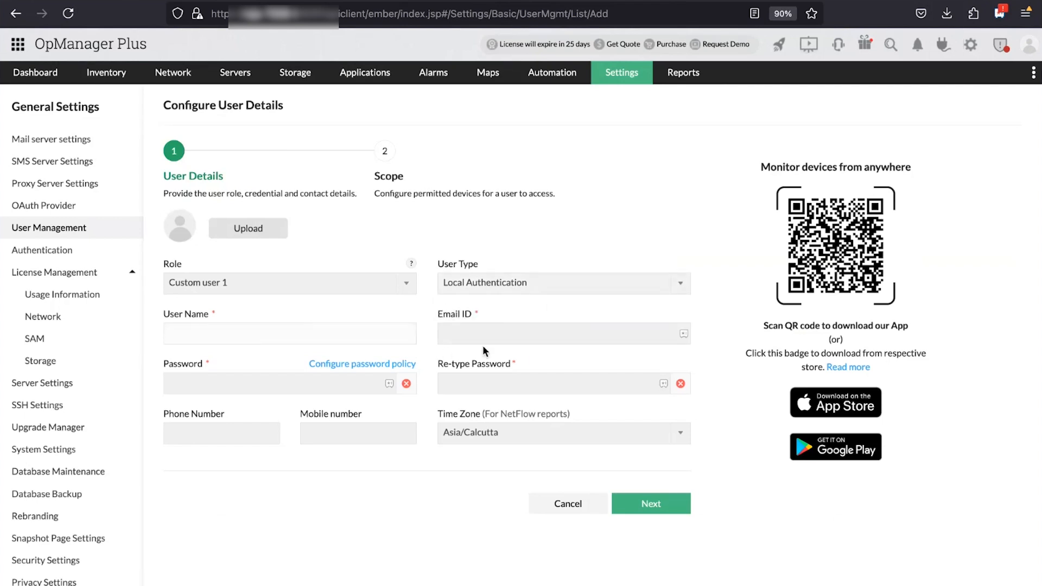
left_click(494, 336)
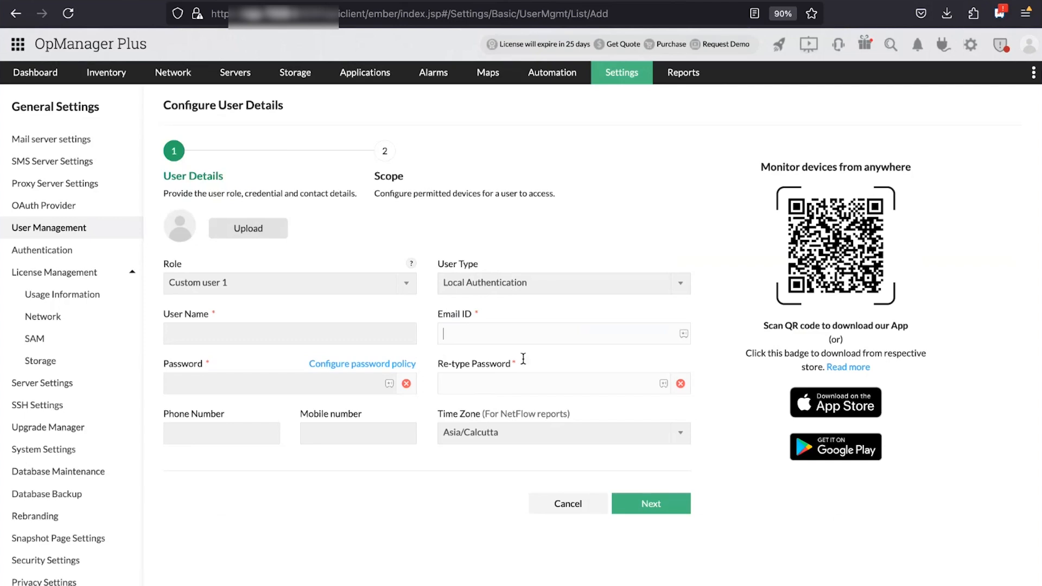
left_click(597, 283)
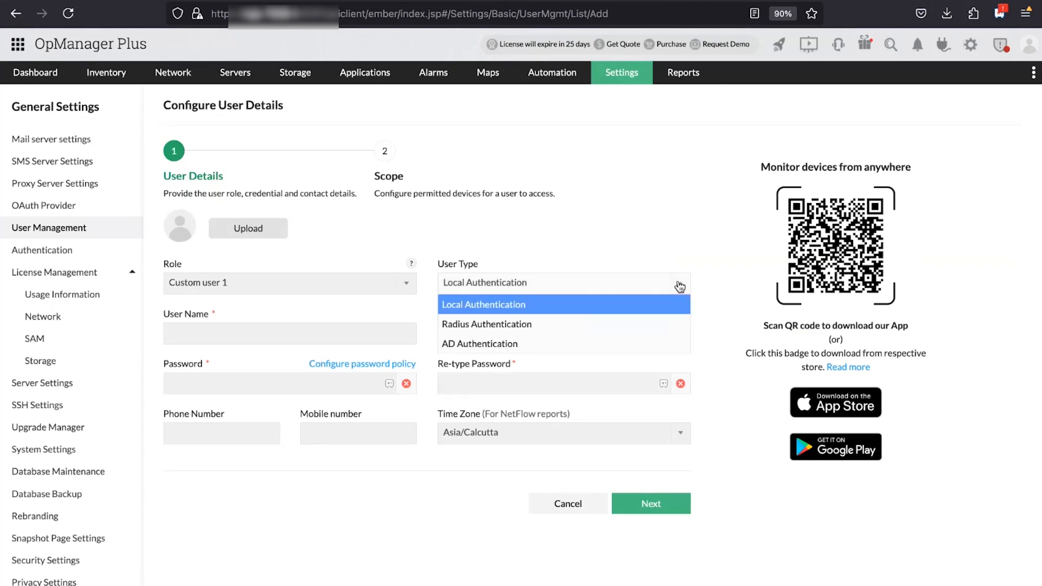
left_click(548, 352)
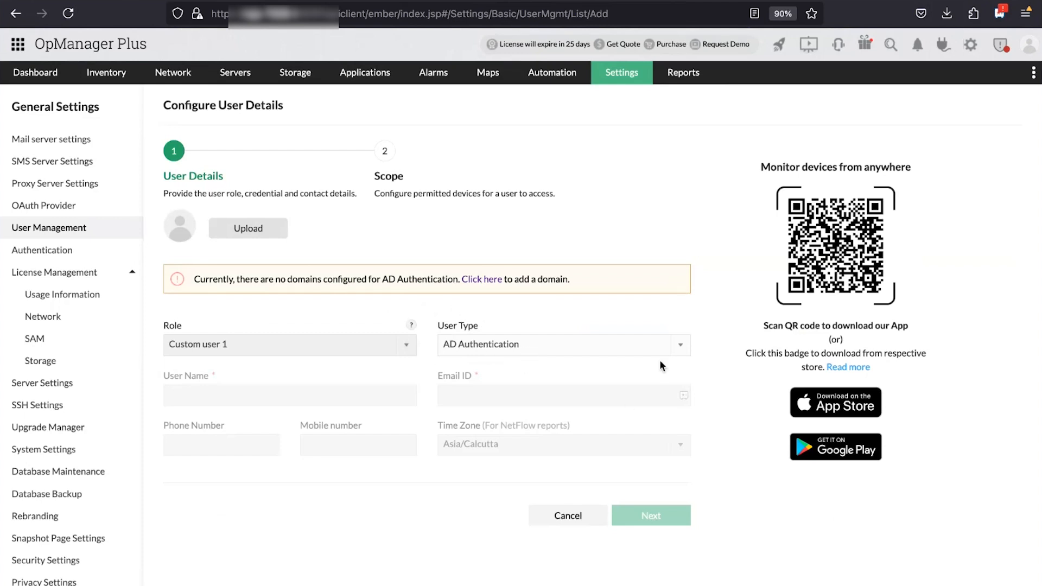
left_click(682, 352)
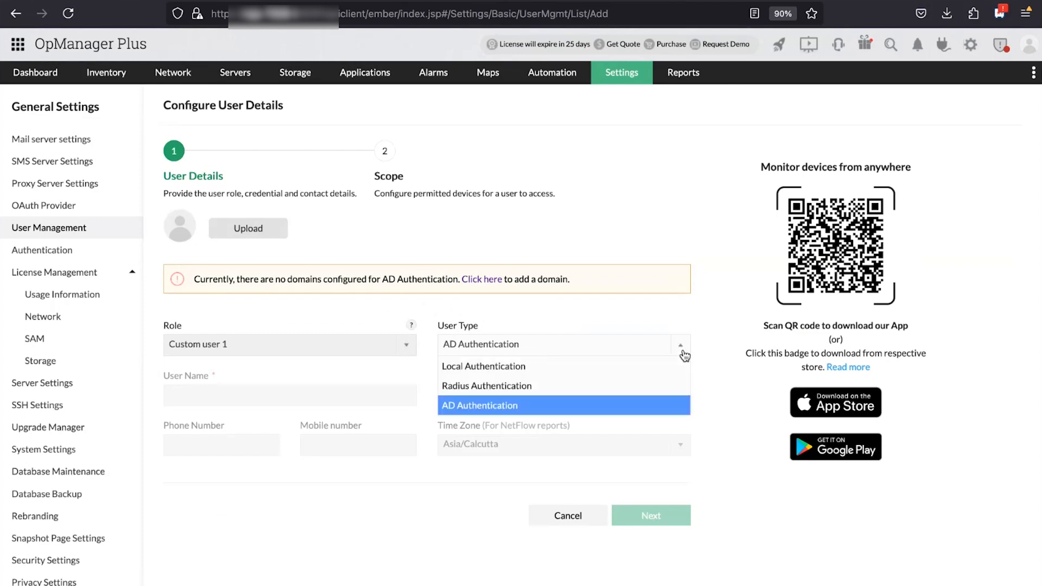
left_click(549, 365)
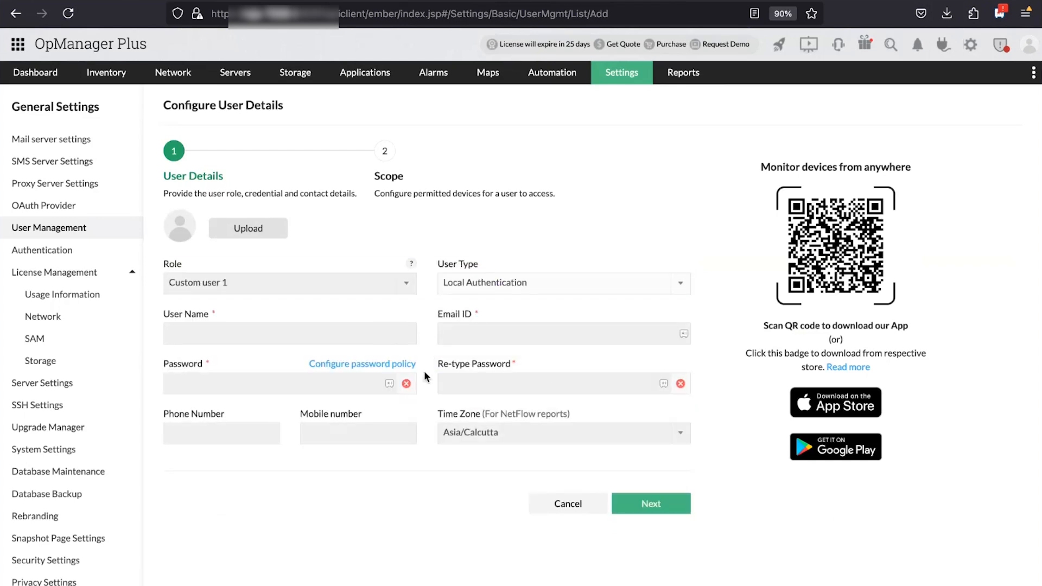
Enter the user's name and e-mail address, and type the account password twice
left_click(249, 331)
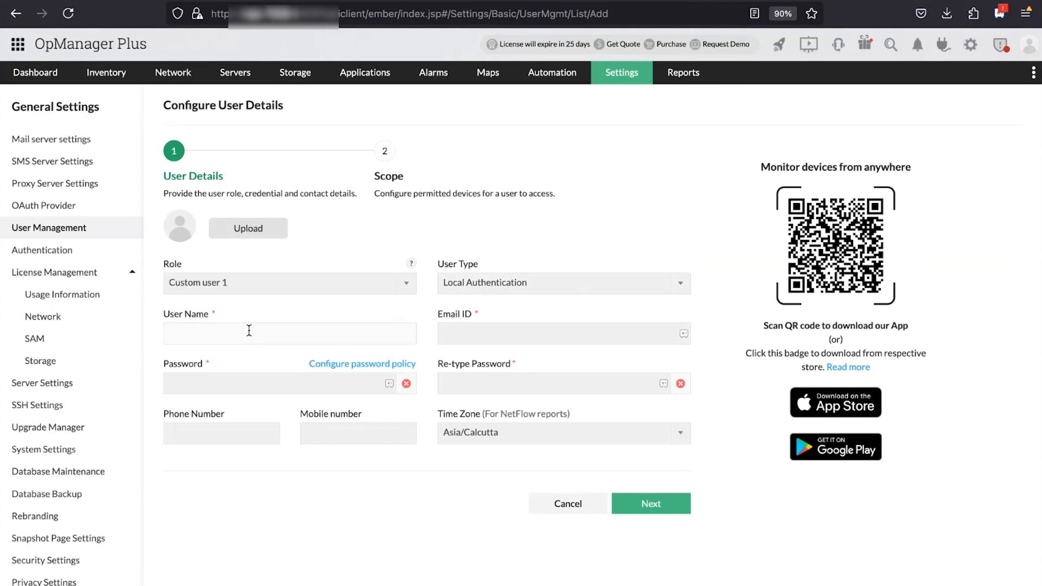
type("Hermes")
left_click(438, 328)
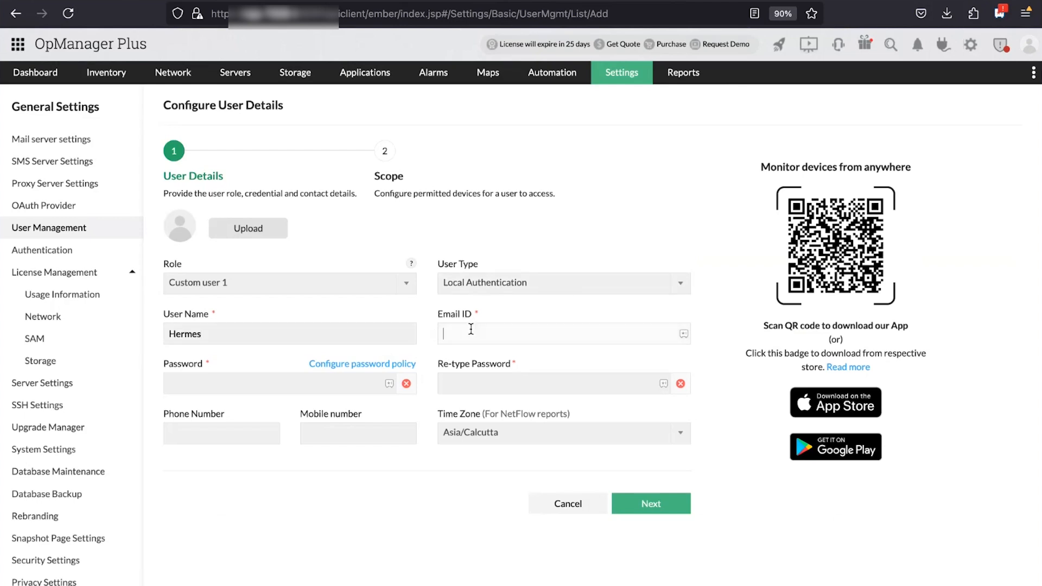
type("abc@org.com")
left_click(261, 382)
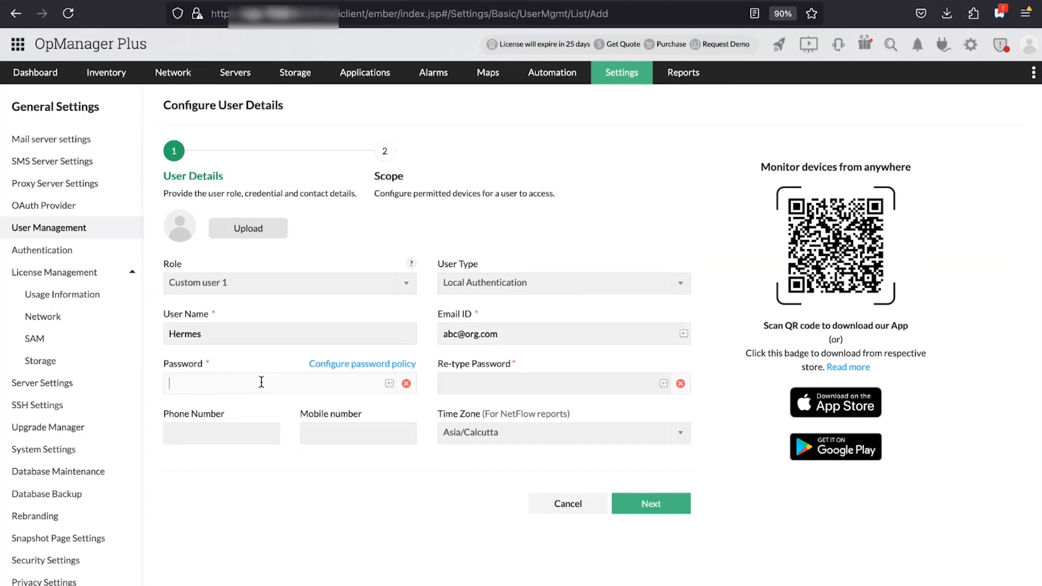
type("••••••")
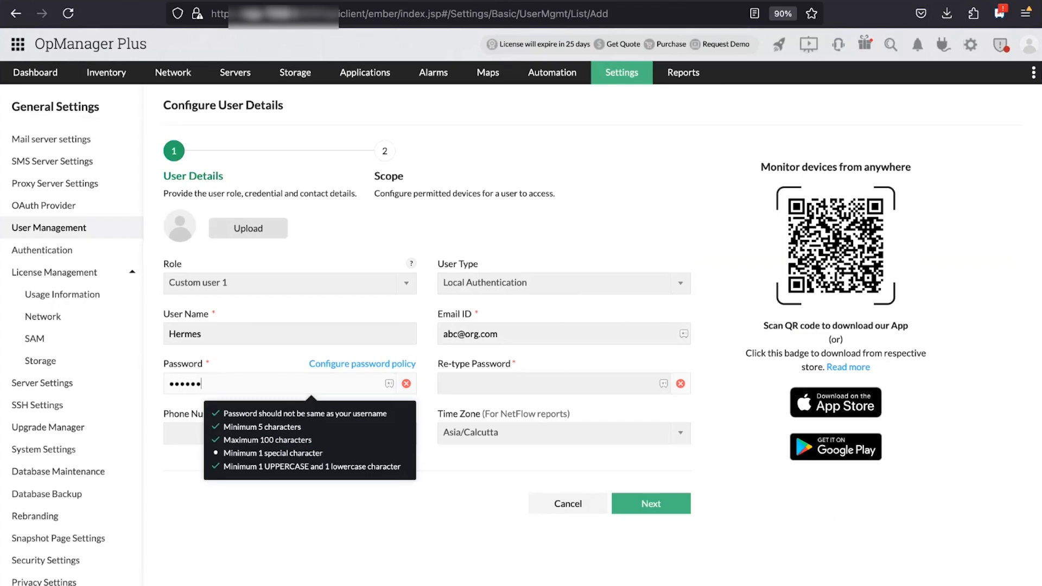
type("•••")
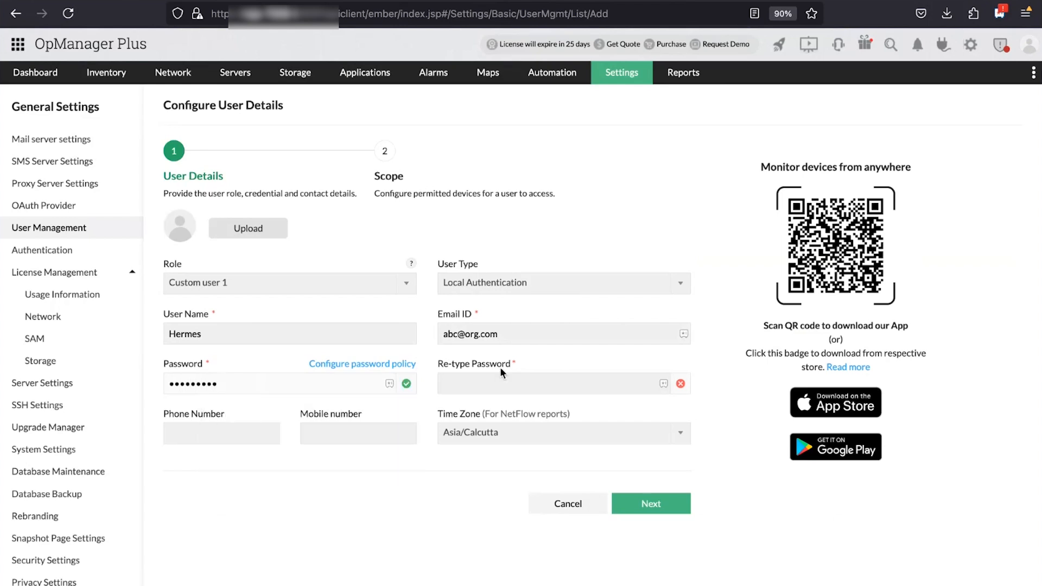
left_click(500, 374)
type("•")
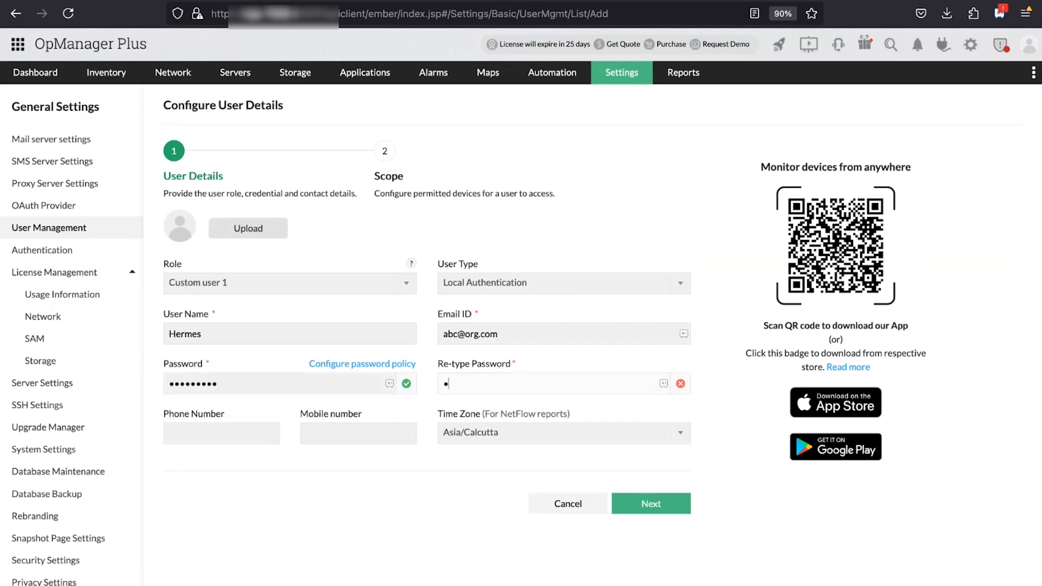
type("••••••••")
On the Scope step, leave NetFlow unticked with All Devices access and save the user
left_click(656, 500)
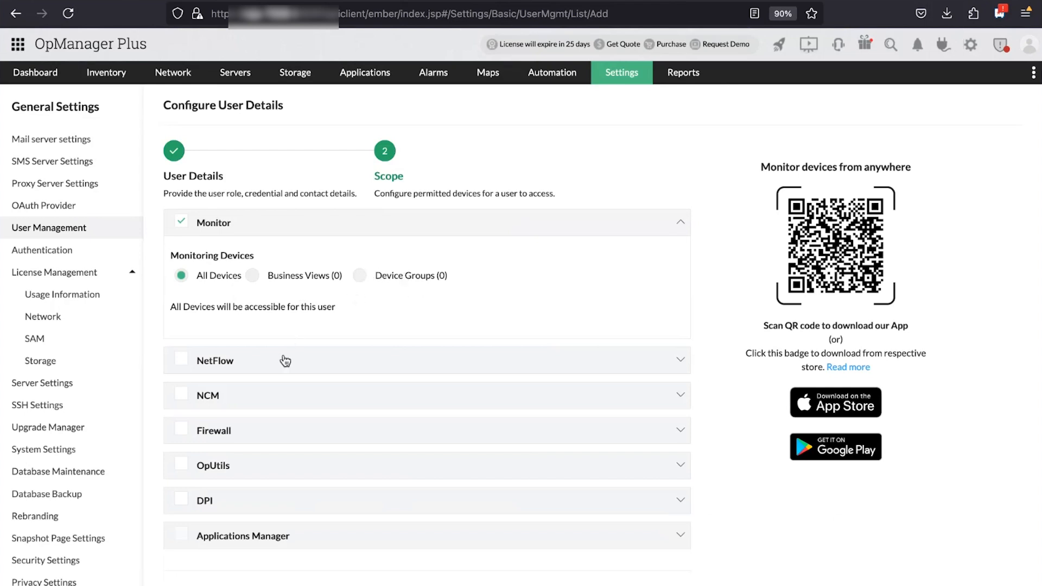
left_click(349, 360)
left_click(426, 232)
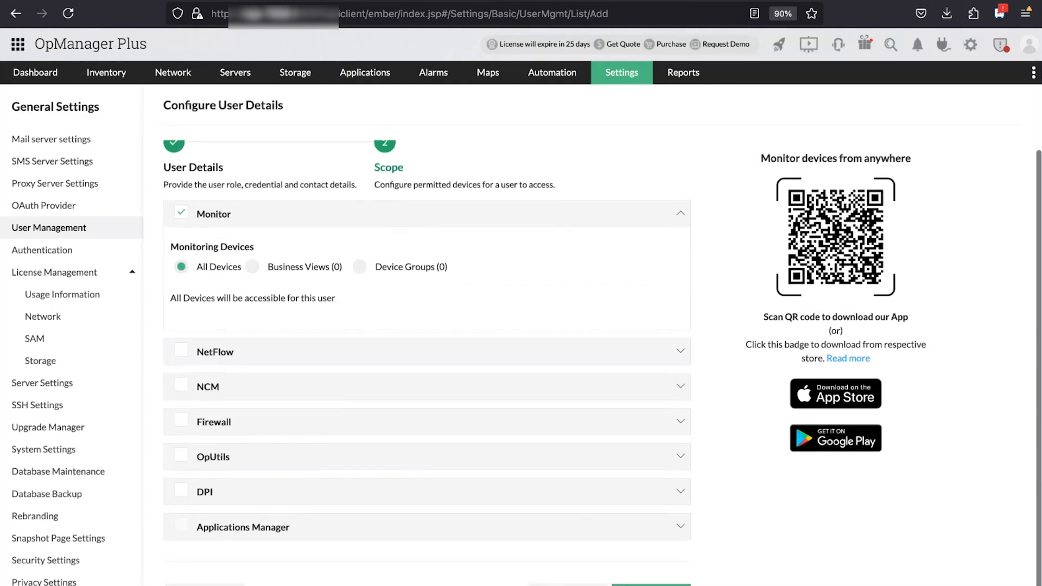
left_click(650, 585)
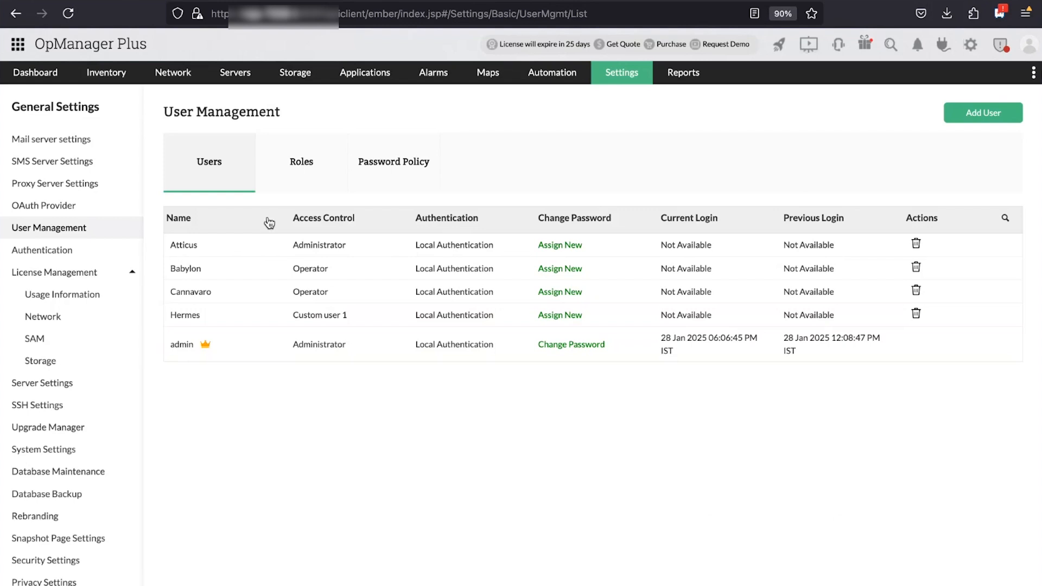
left_click(399, 166)
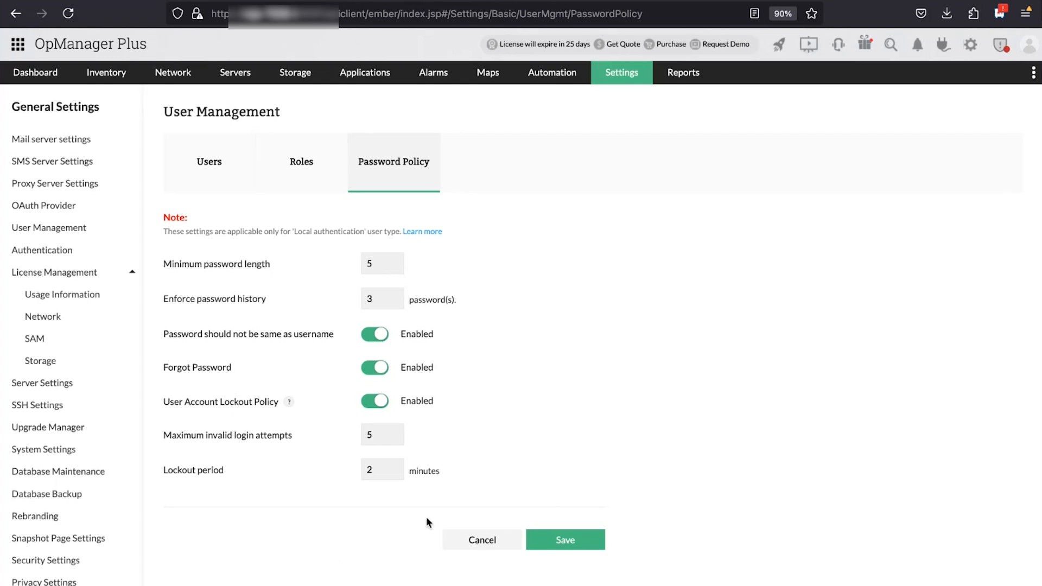
left_click(233, 179)
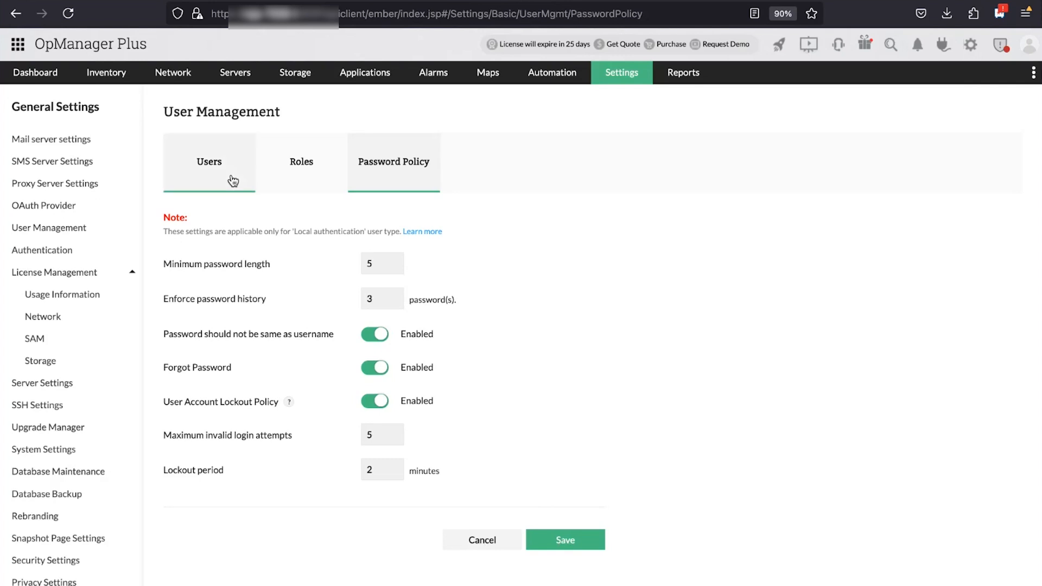
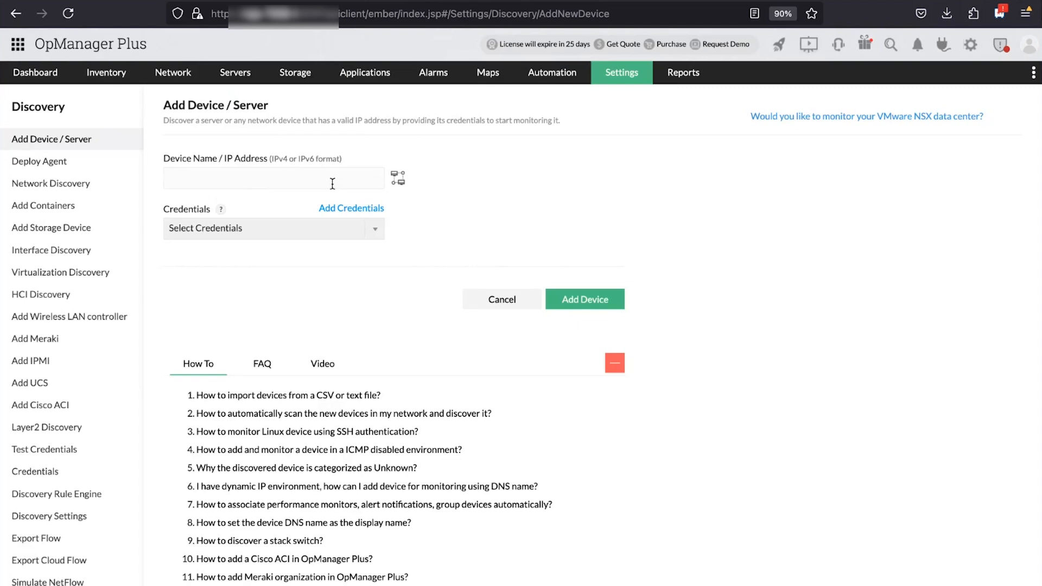
Look through the saved credentials list, then close it
left_click(381, 235)
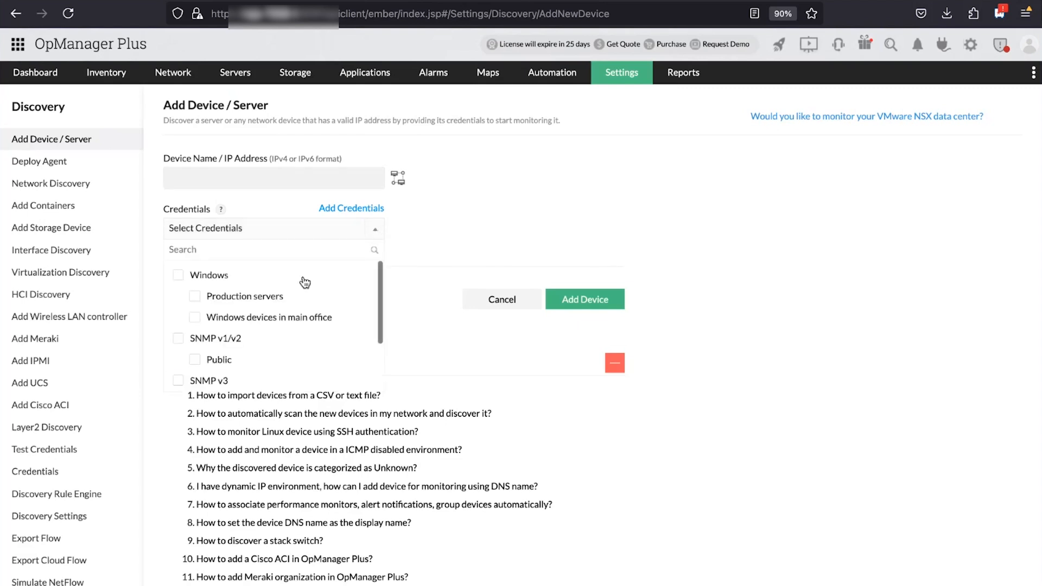
scroll(305, 282, "down", 2)
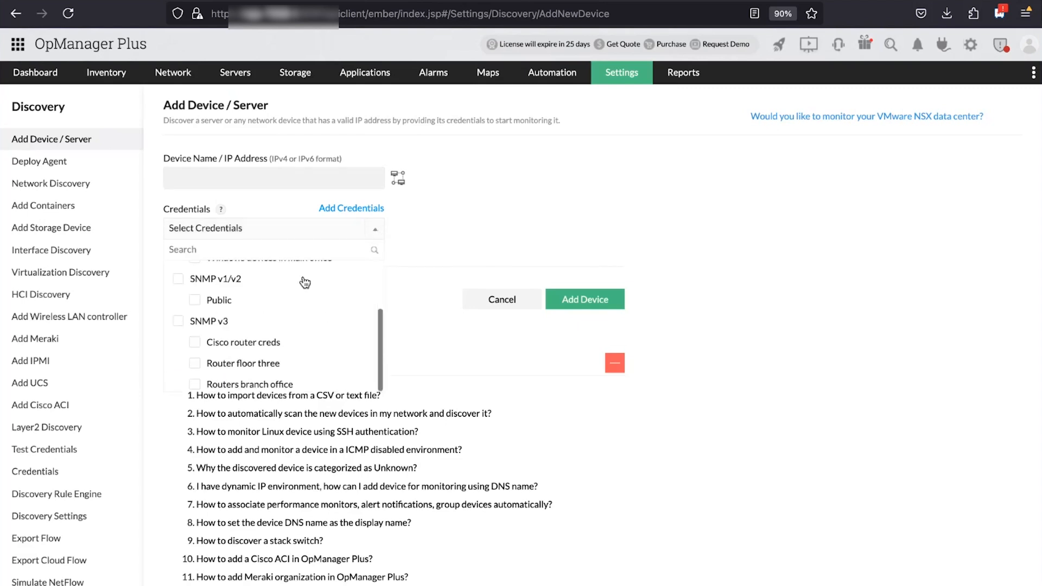
left_click(455, 243)
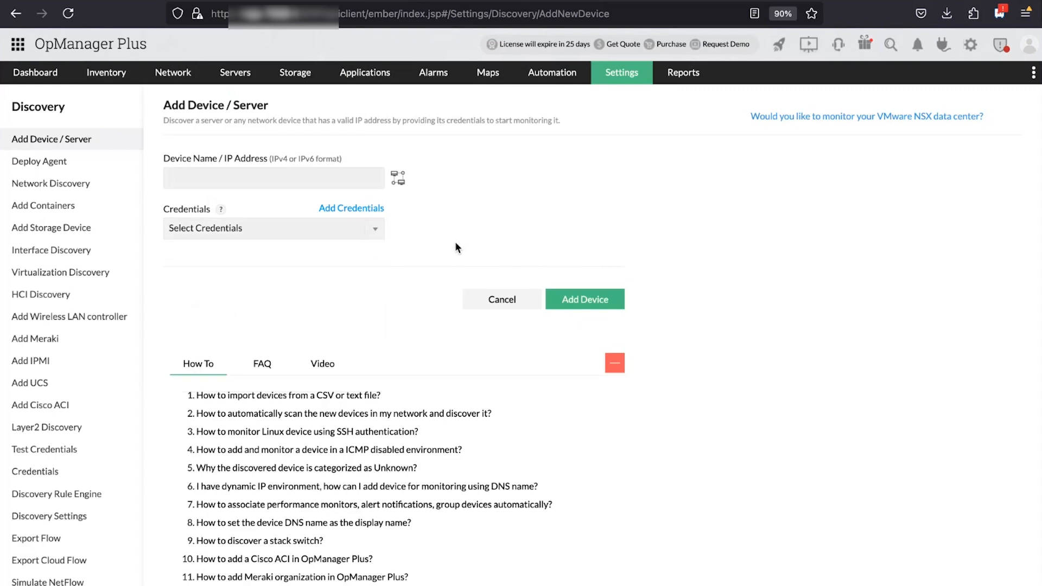
From Settings, go to Network Discovery profiles and start a new discovery profile
left_click(635, 81)
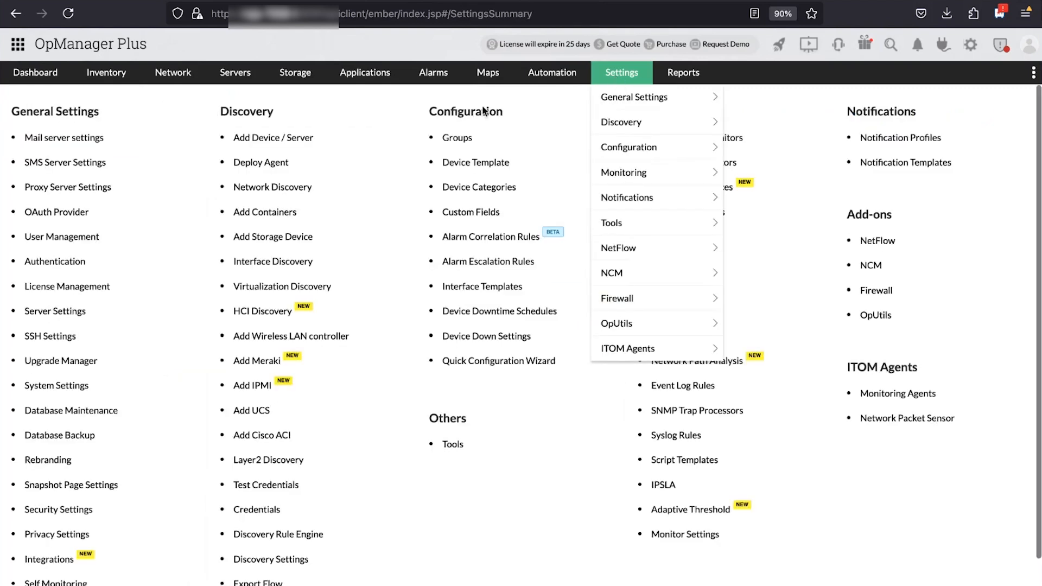
left_click(253, 190)
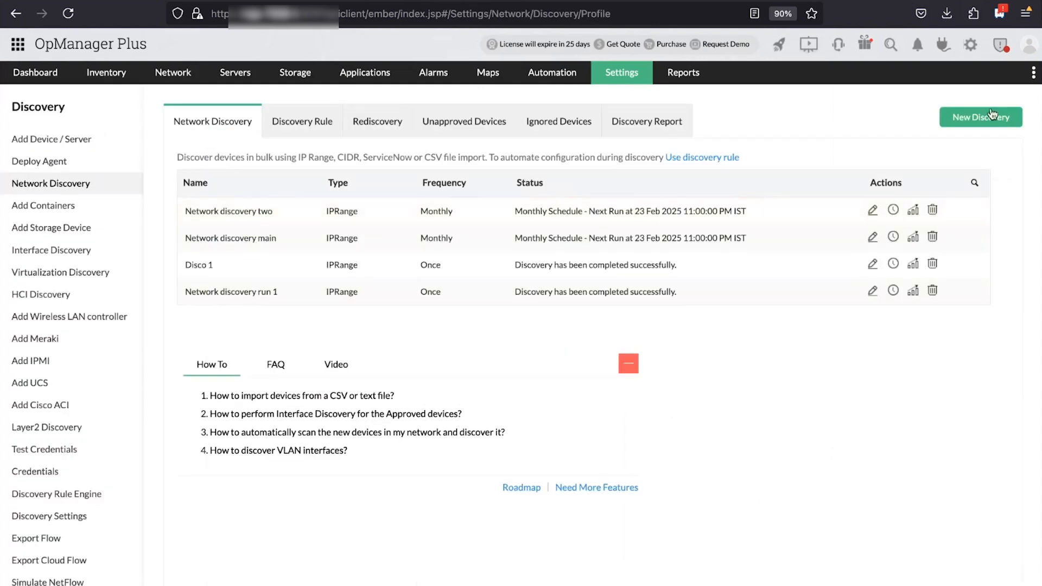
left_click(968, 122)
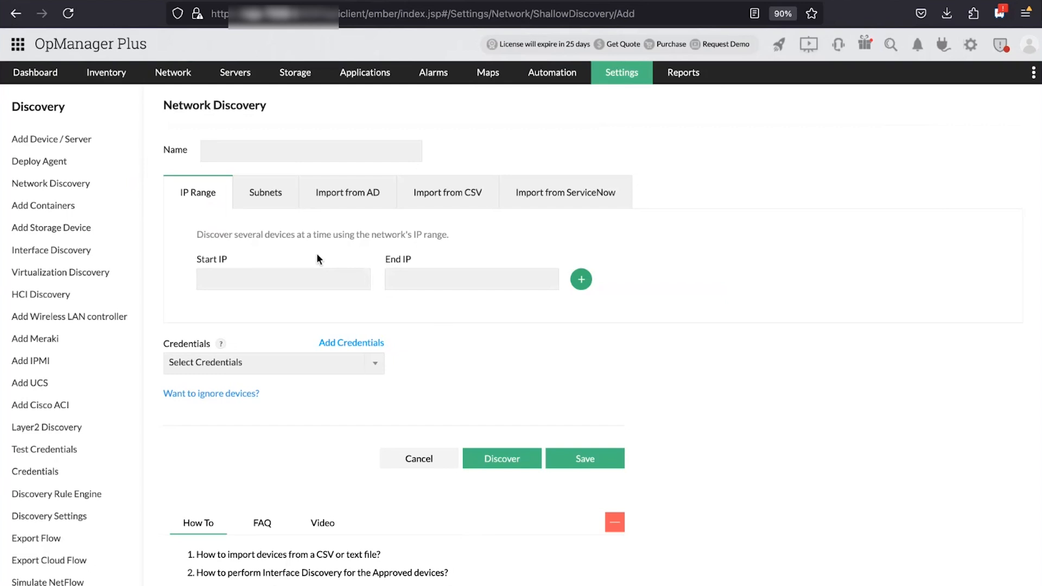
left_click(280, 200)
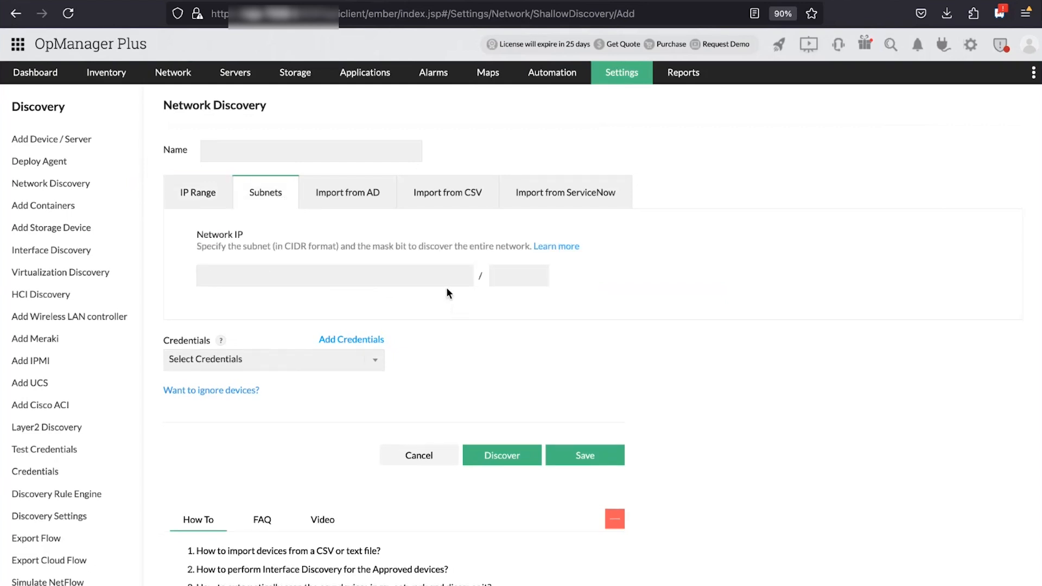
left_click(342, 200)
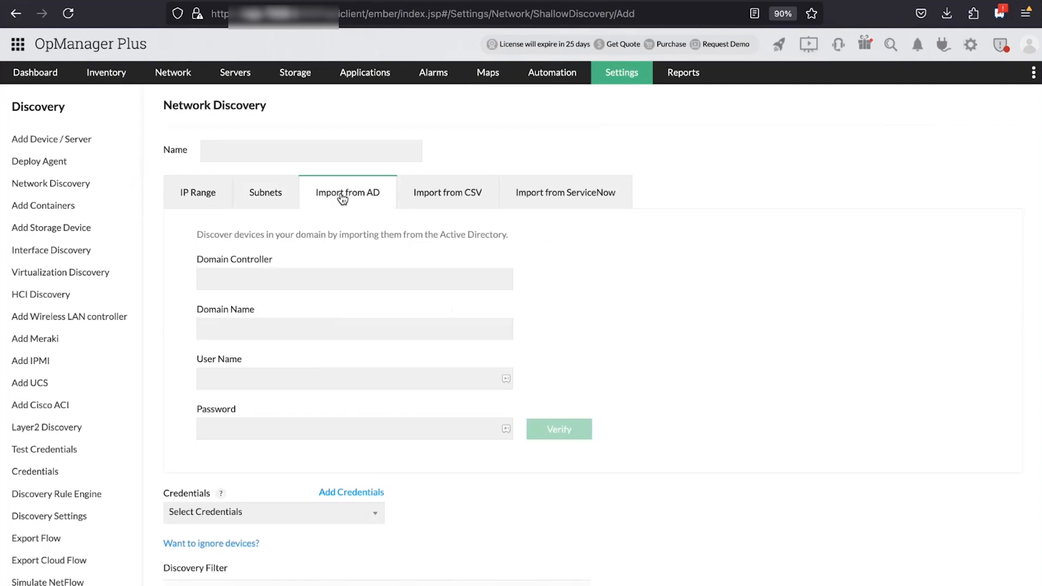
left_click(463, 203)
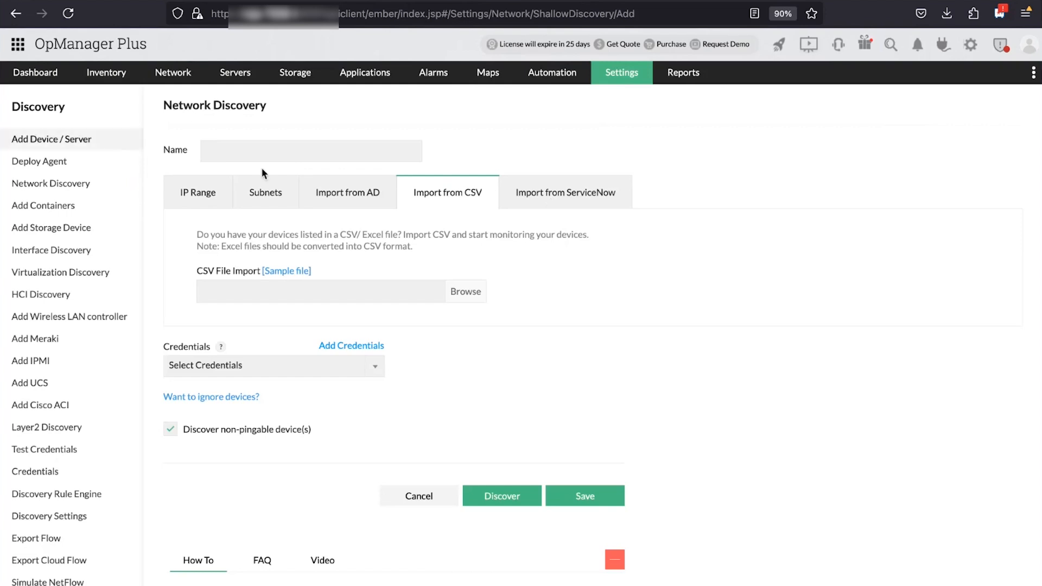
left_click(214, 189)
left_click(304, 155)
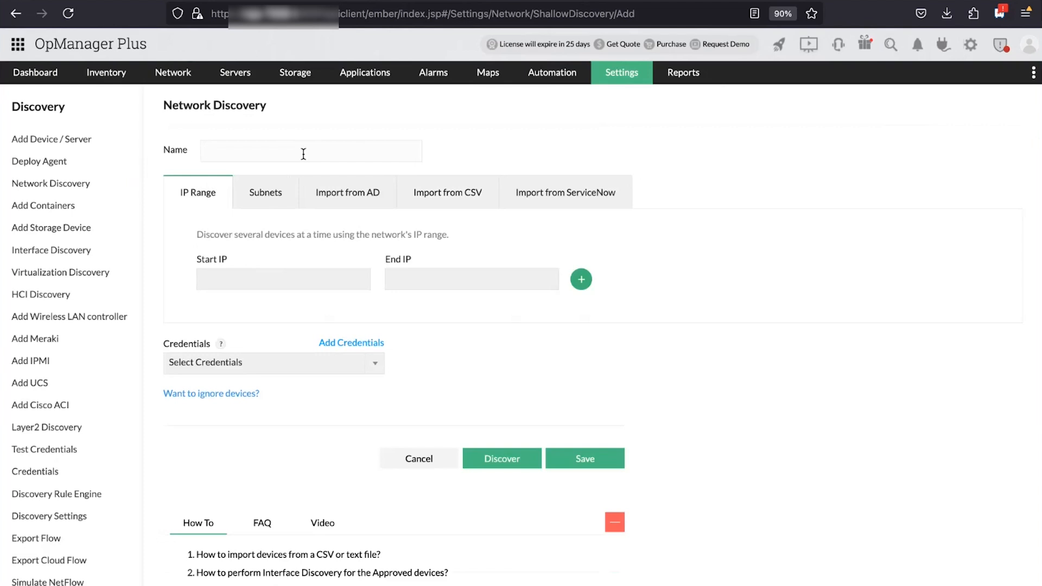
Name the new discovery profile 'Discovery three'
type("Discover")
key("BackSpace")
type("y three")
Enter the IP range from 172.168.49.1 to 192.168.50.254
left_click(301, 279)
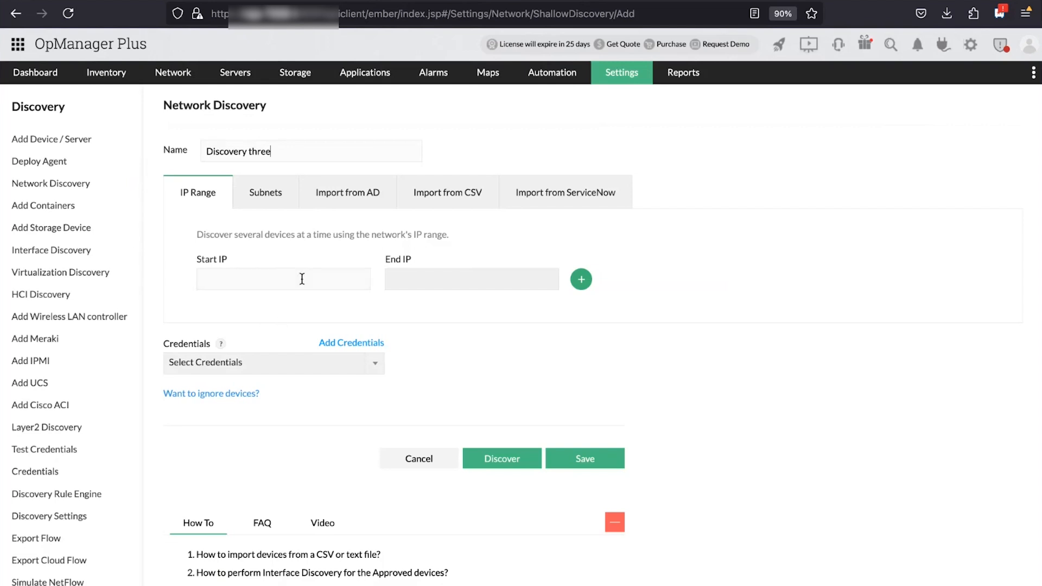
type("172")
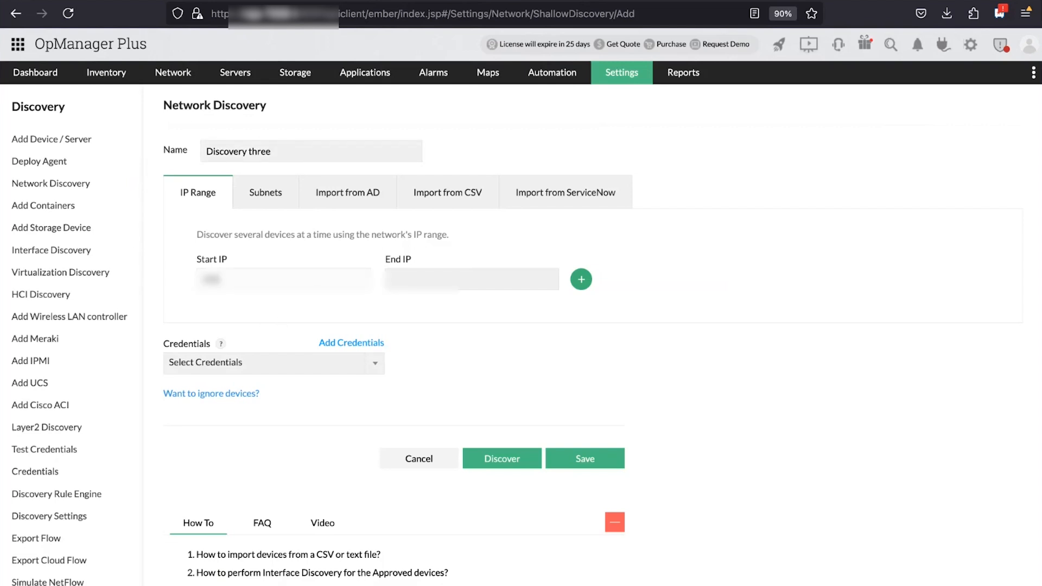
type(".168.49.1")
left_click(416, 280)
type("1")
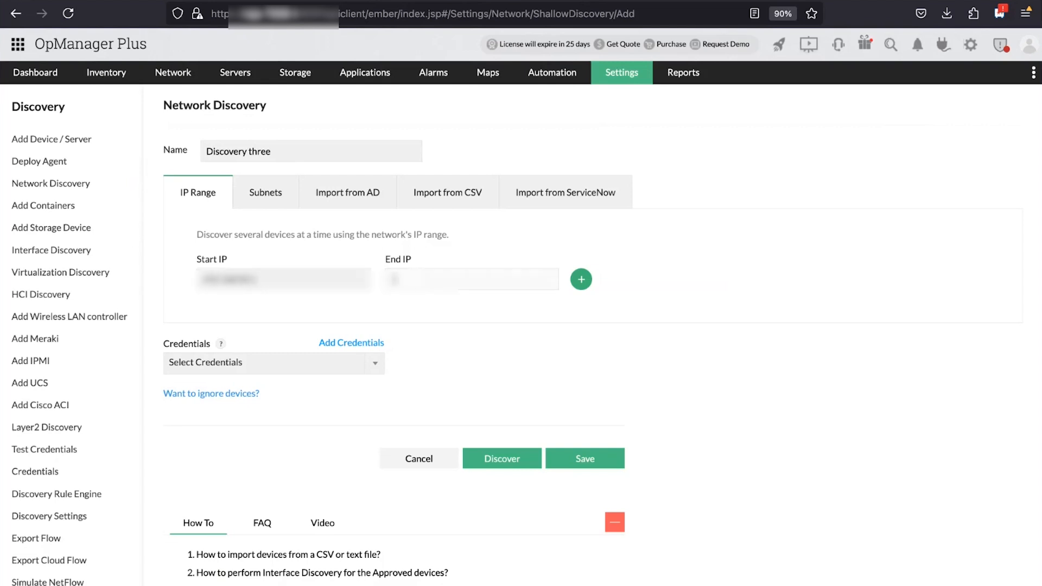
type("92.168.50.254")
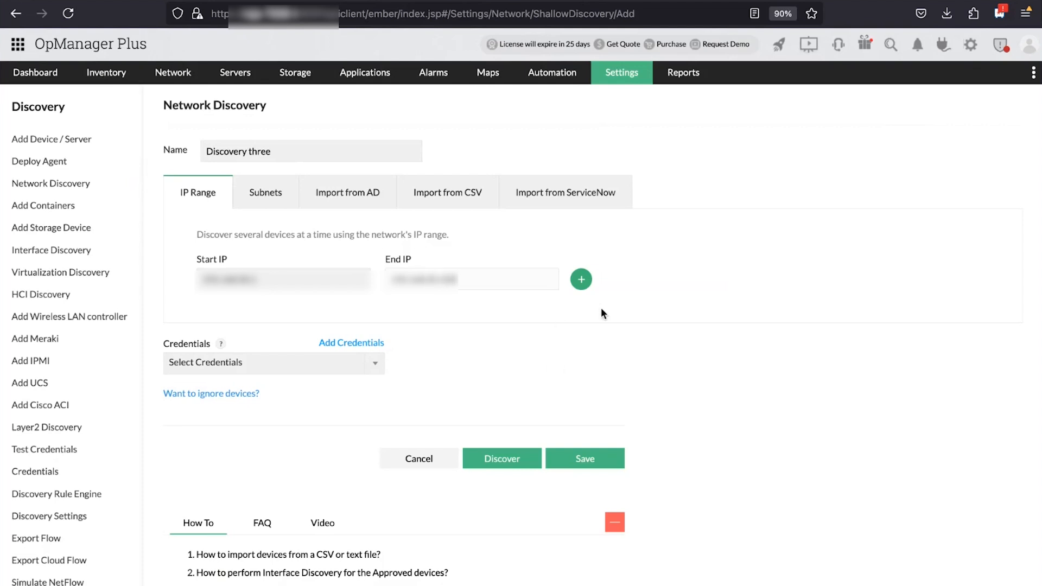
Select the Routers branch office and Windows devices in main office credentials for discovery
left_click(580, 280)
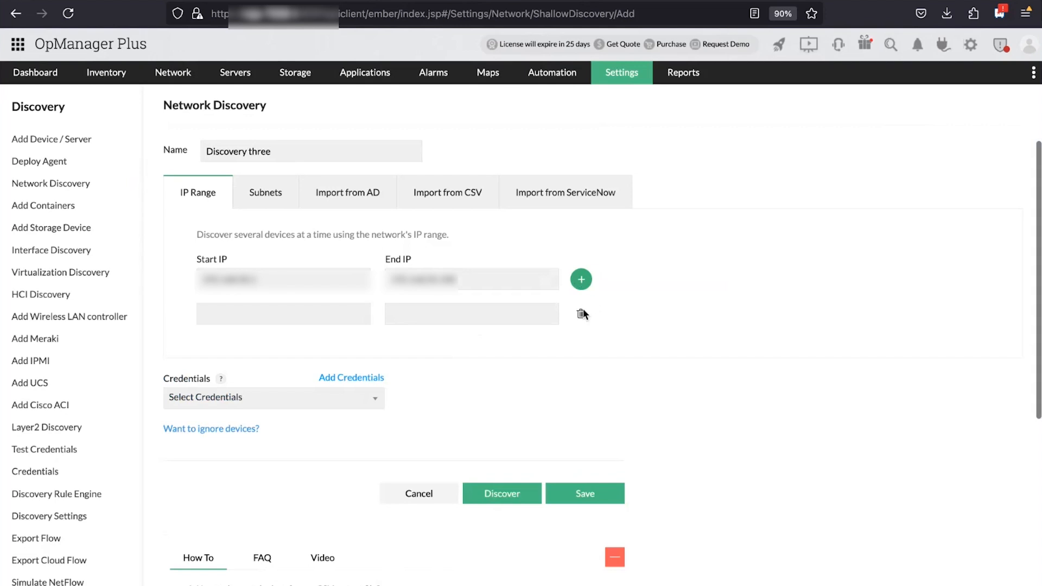
left_click(581, 314)
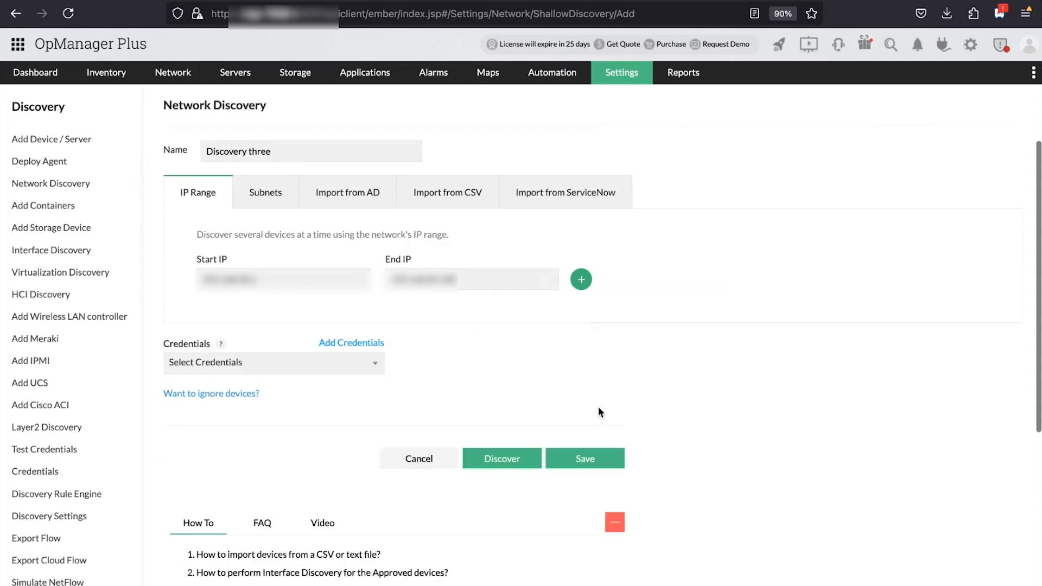
left_click(379, 370)
scroll(278, 445, "down", 1)
scroll(278, 446, "down", 1)
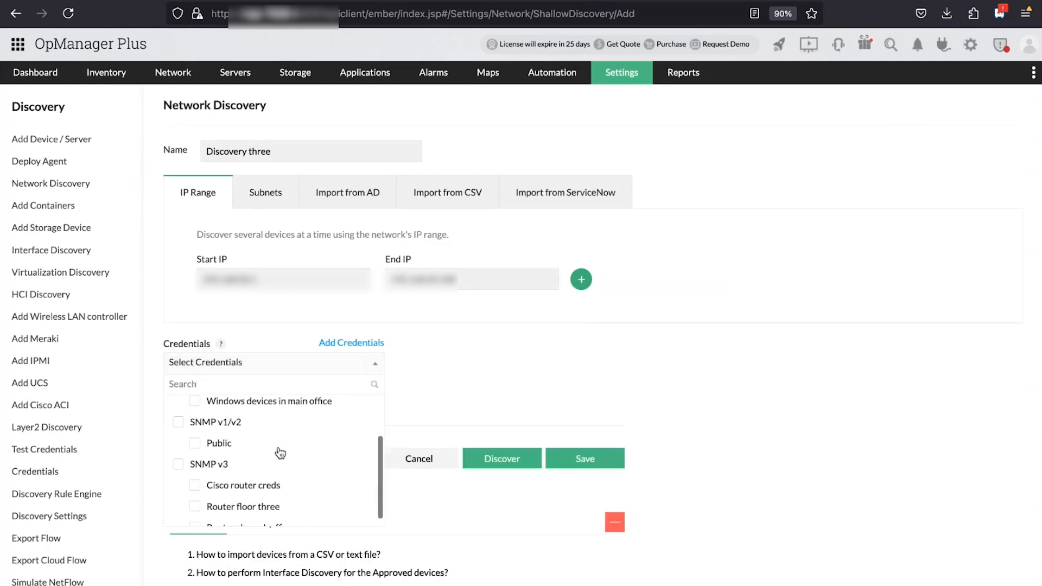
scroll(278, 447, "up", 1)
scroll(278, 447, "down", 1)
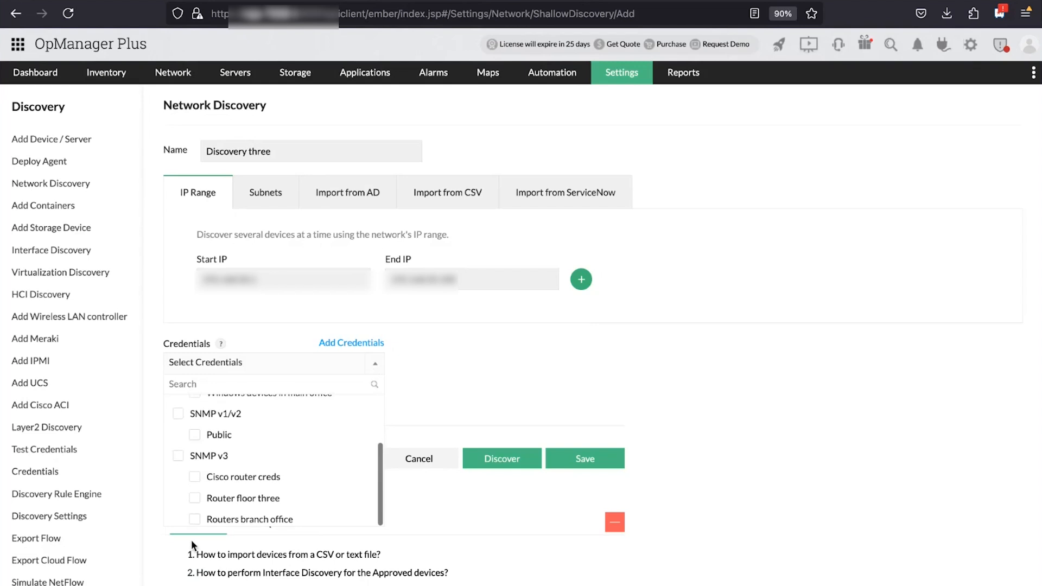
left_click(196, 518)
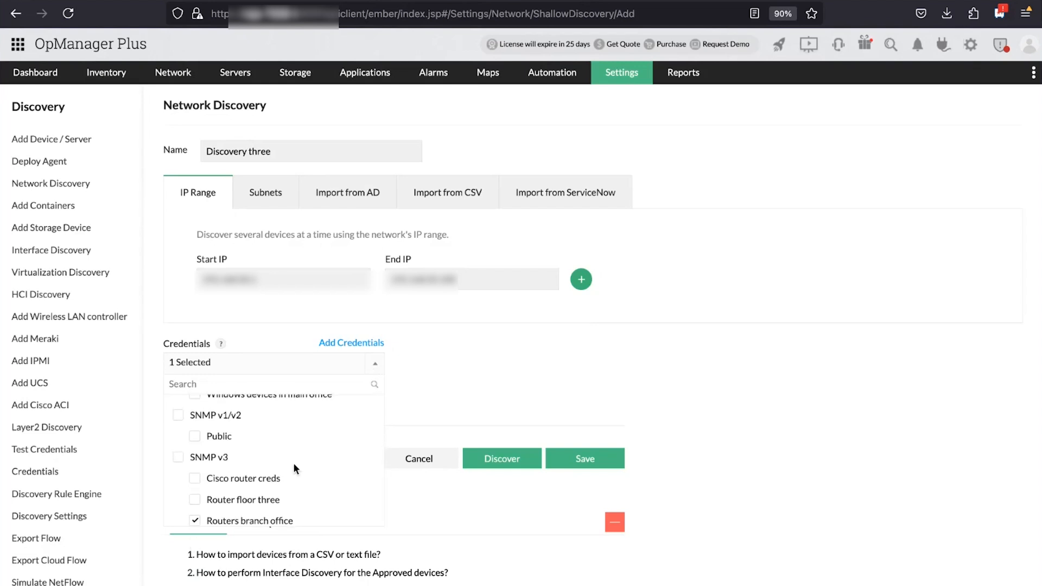
scroll(200, 461, "up", 3)
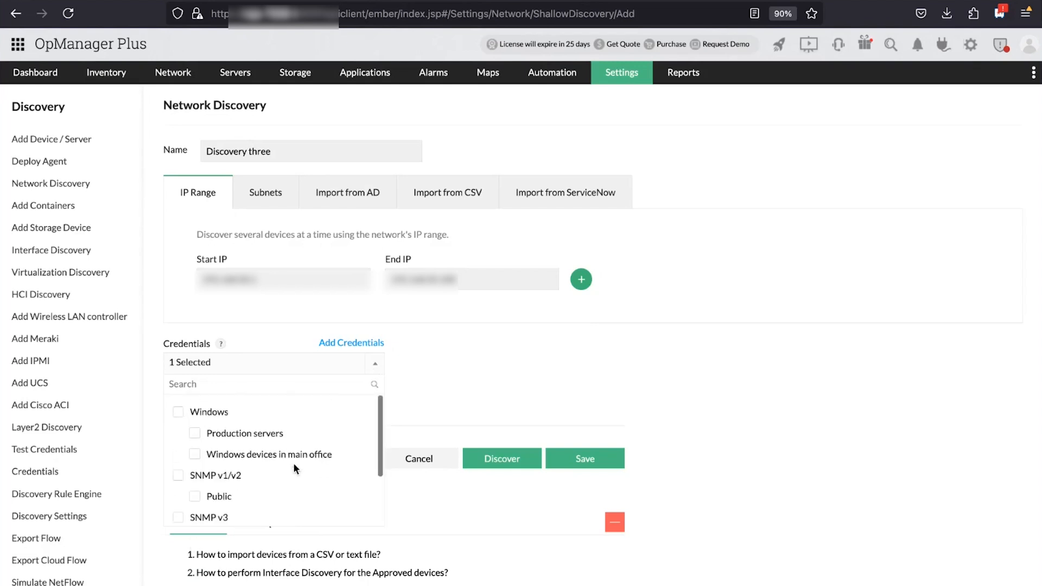
left_click(197, 454)
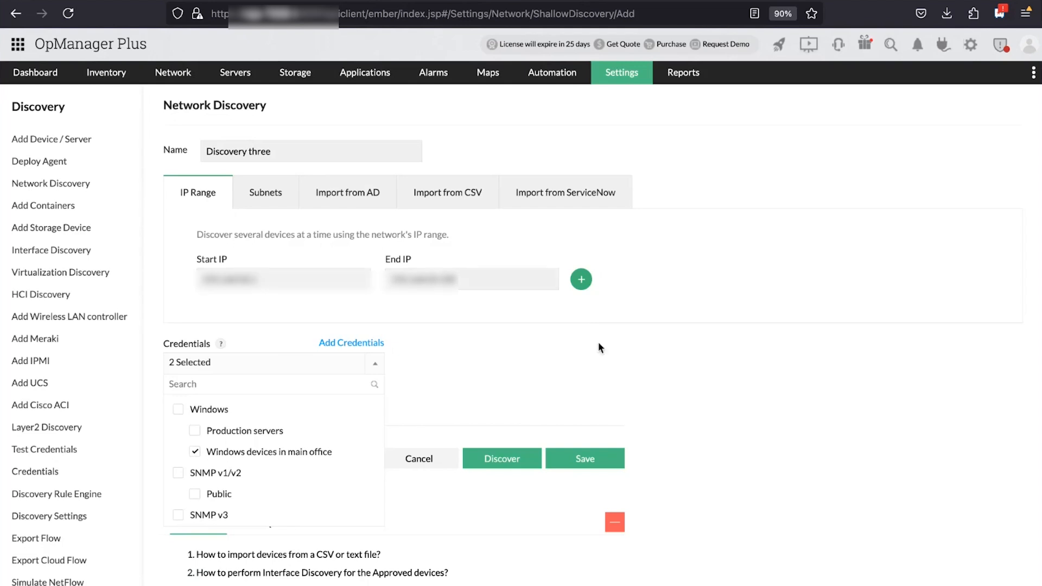
left_click(463, 365)
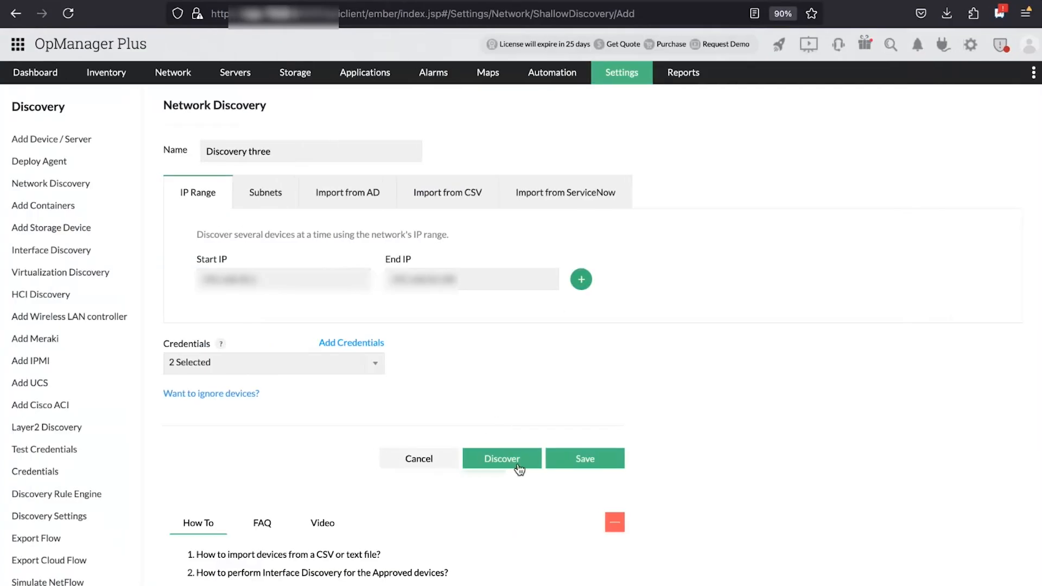
Start an ignore filter using Ignore Device(s), IP Range and Equals
left_click(233, 395)
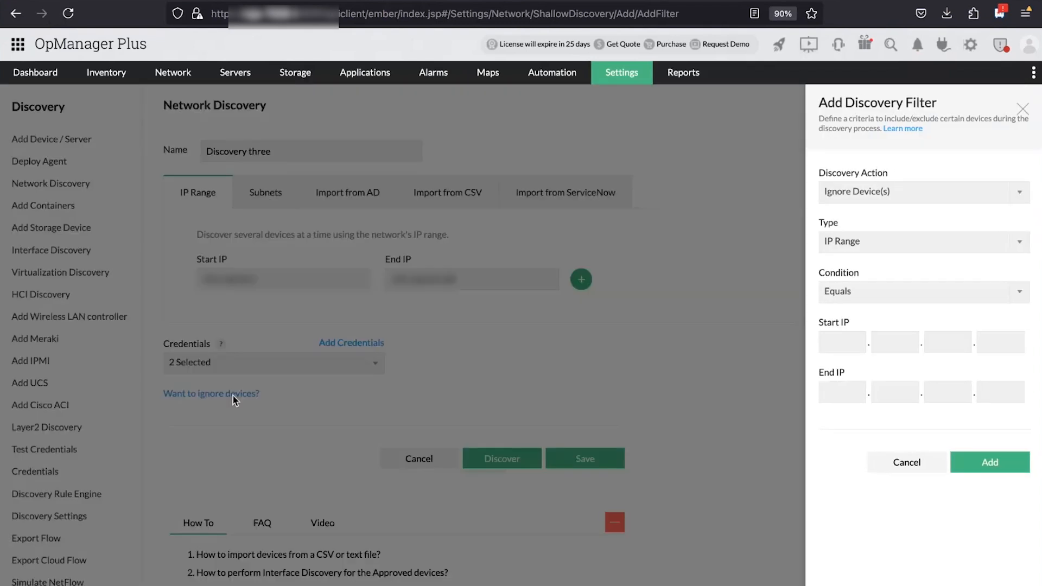
left_click(1025, 193)
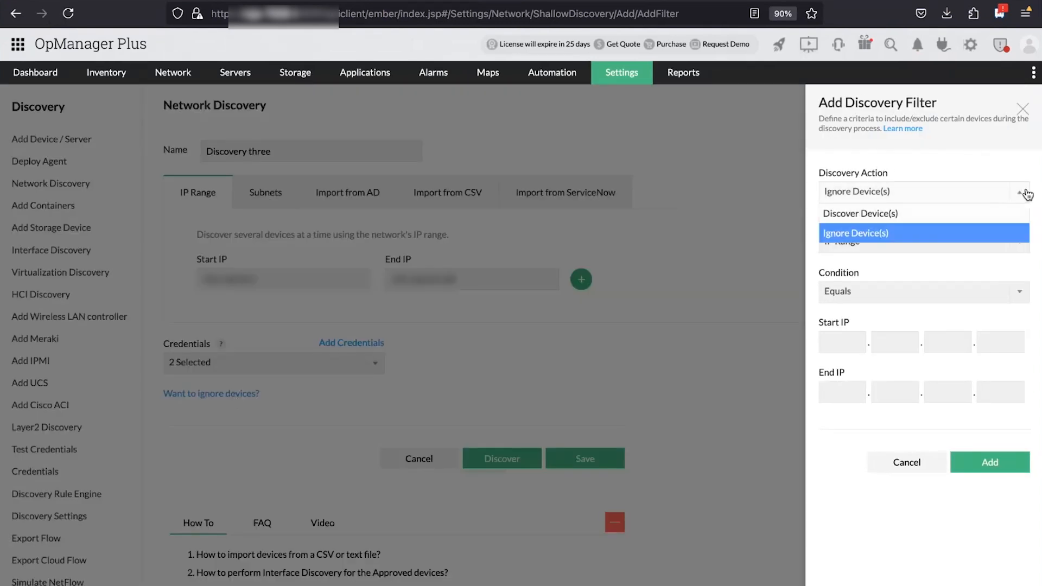
left_click(1013, 233)
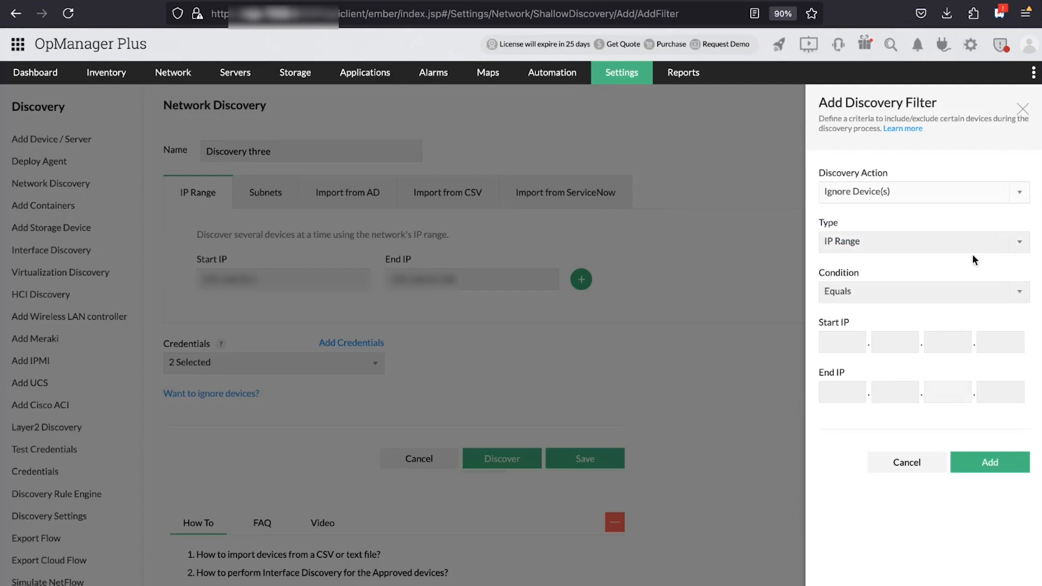
left_click(1022, 198)
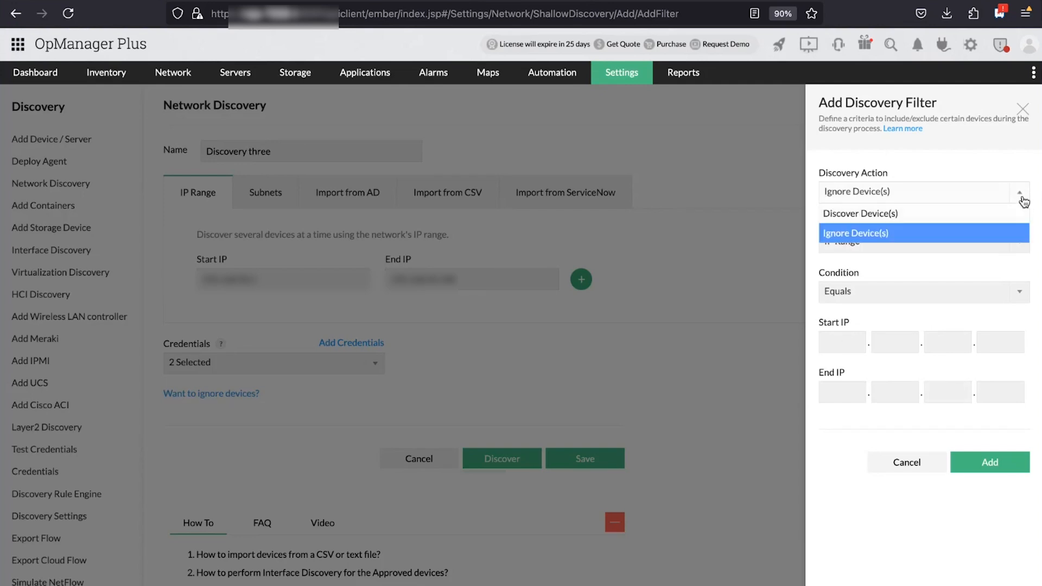
left_click(967, 240)
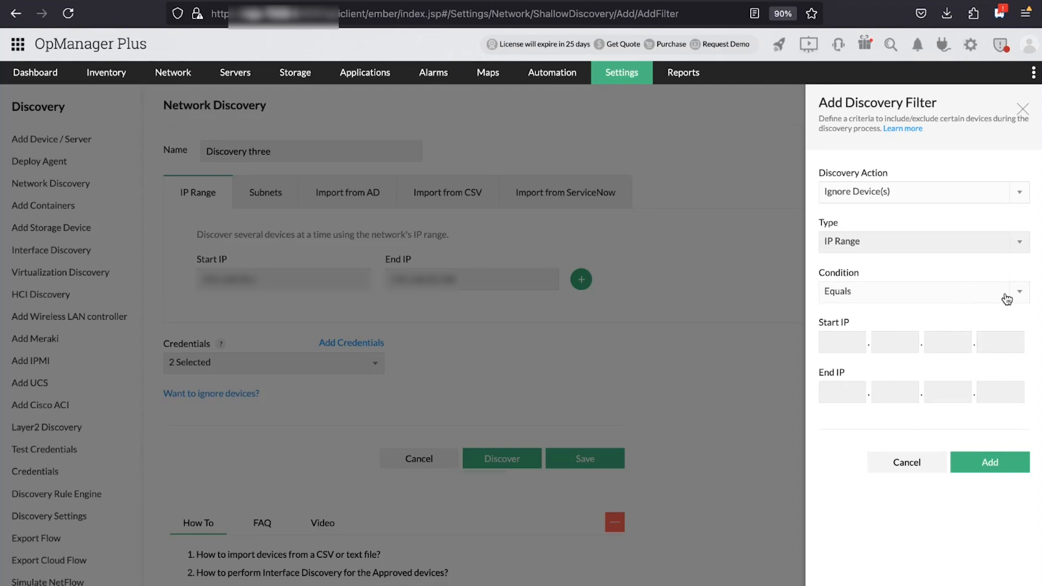
left_click(984, 250)
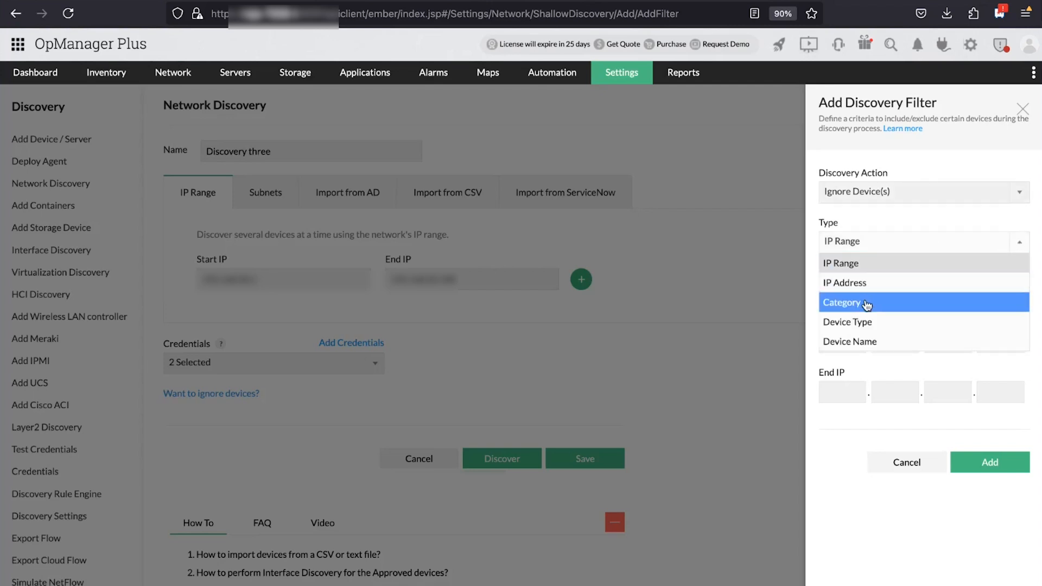
left_click(863, 263)
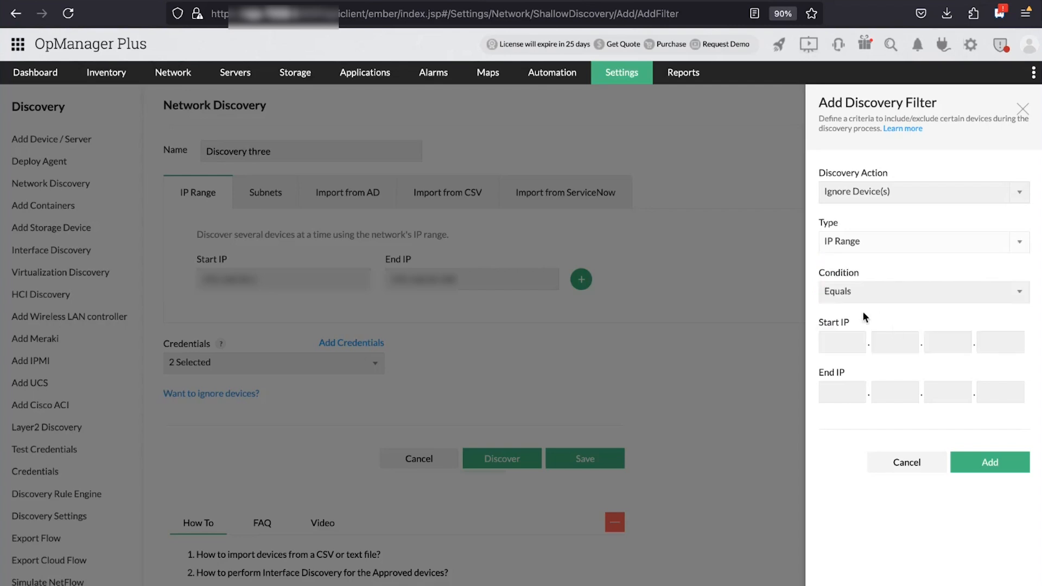
left_click(1017, 295)
left_click(1017, 295)
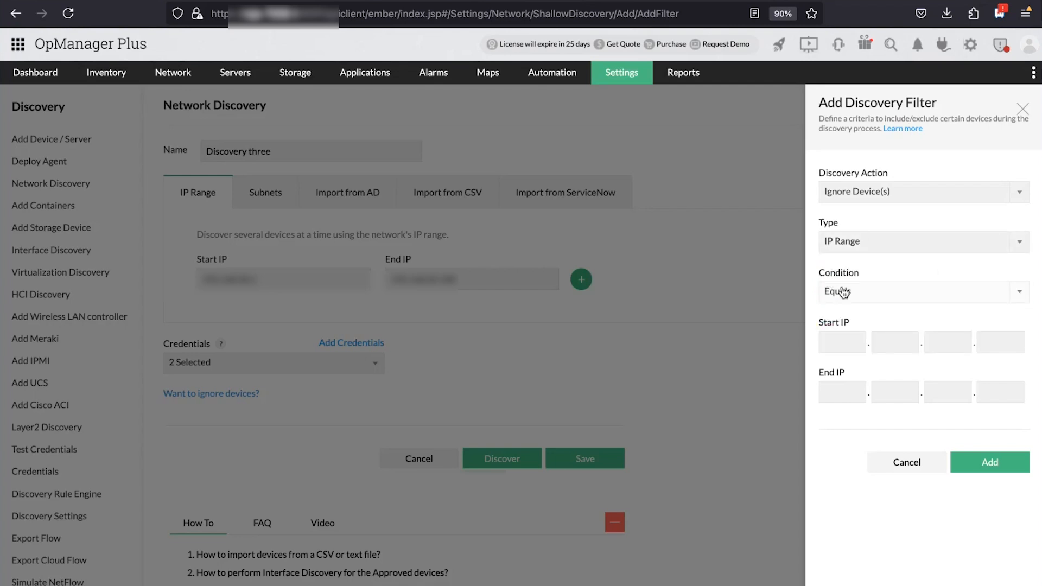
Enter start IP 192.168.50.139 and an end IP, and add the ignore filter
left_click(838, 338)
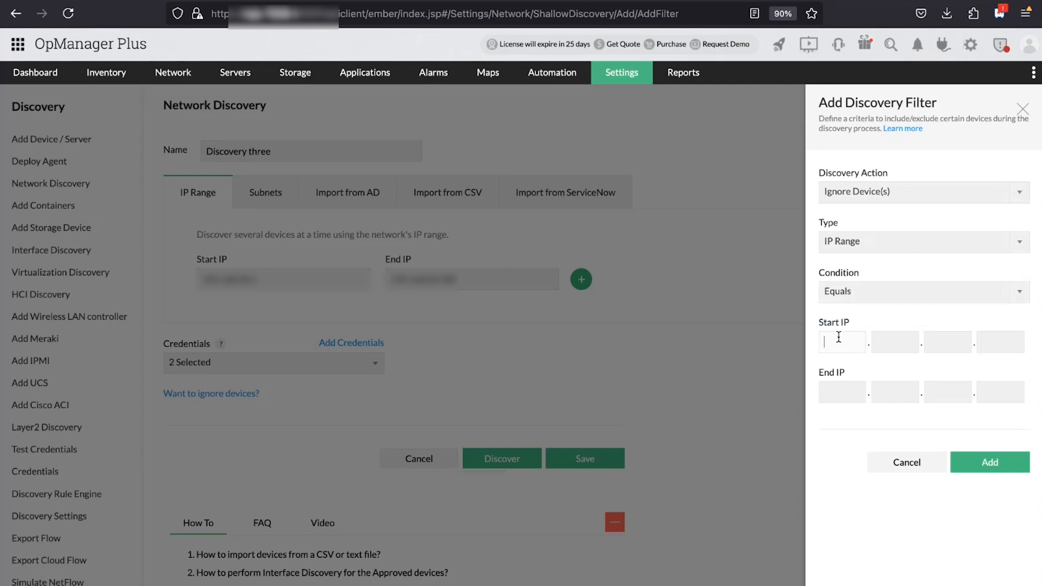
type("192..1")
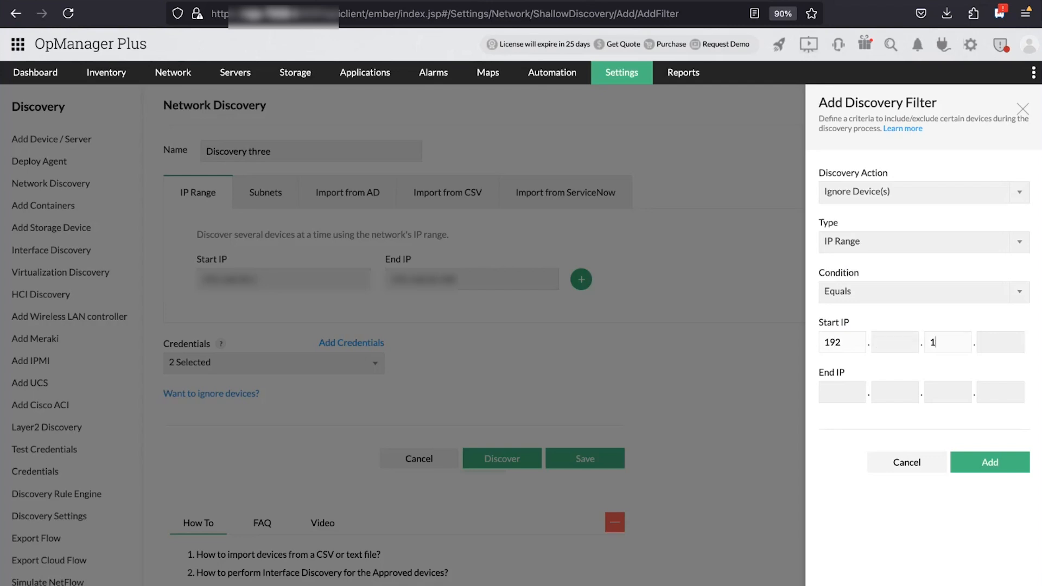
type("68")
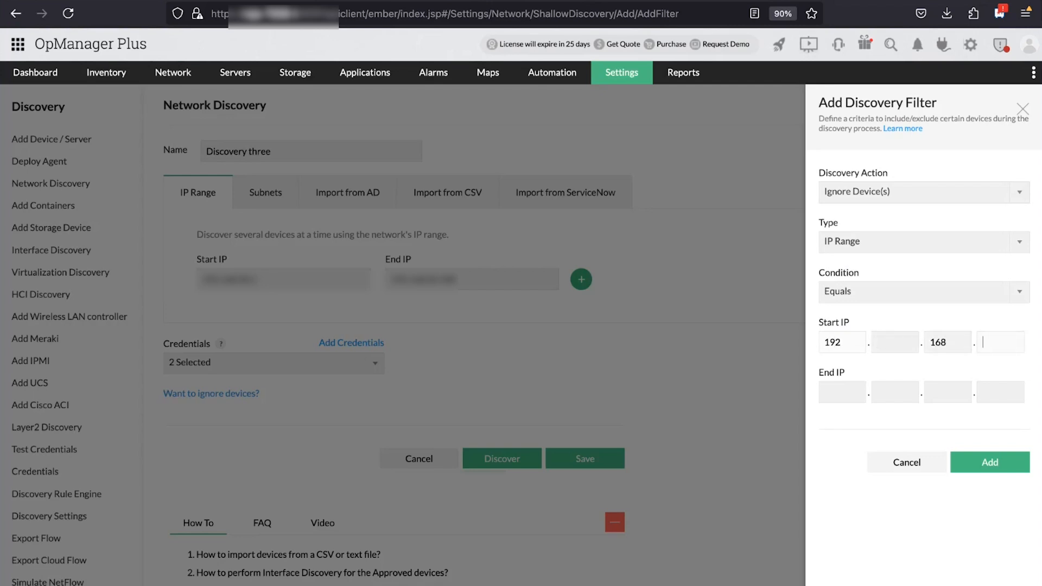
double_click(949, 342)
key("BackSpace")
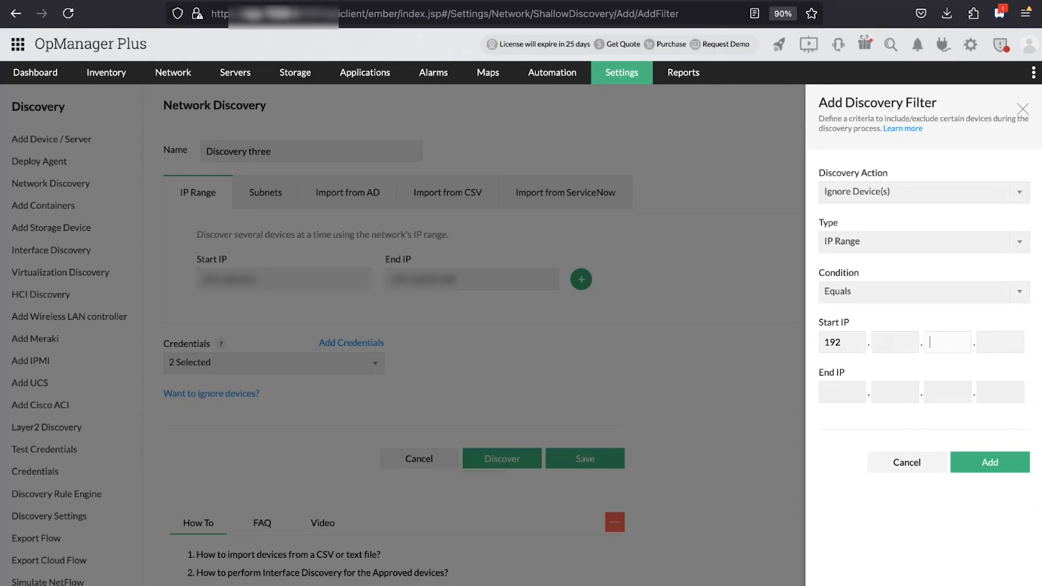
left_click(879, 344)
type("168.")
type("50")
left_click(1003, 338)
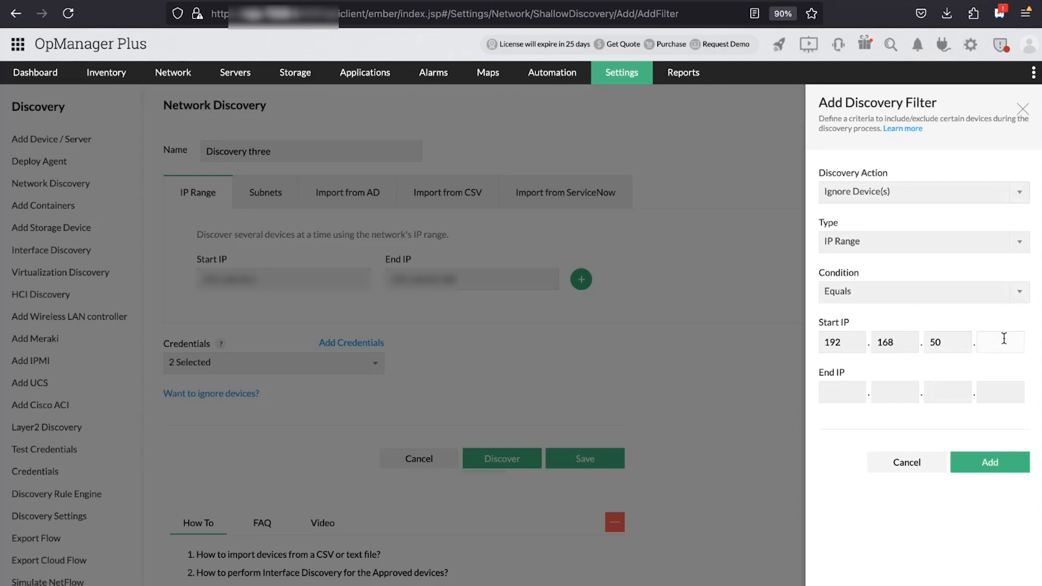
type("139")
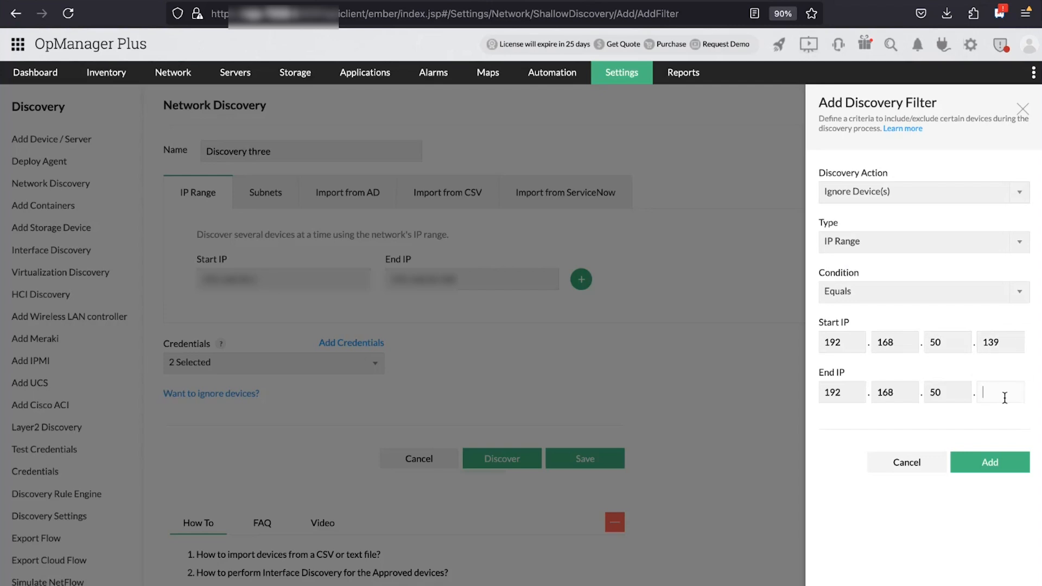
type("159")
left_click(1017, 474)
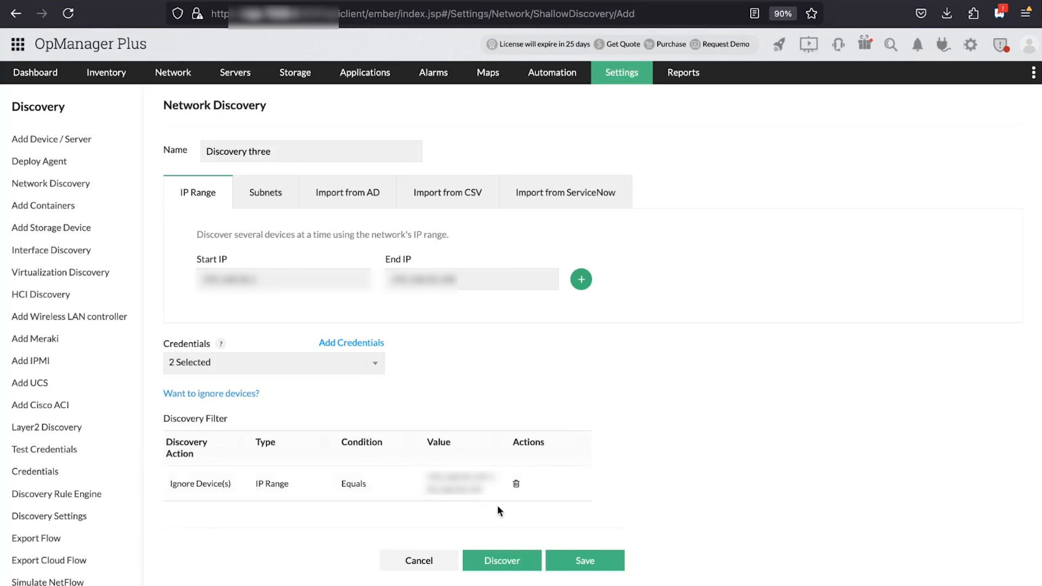
left_click(248, 400)
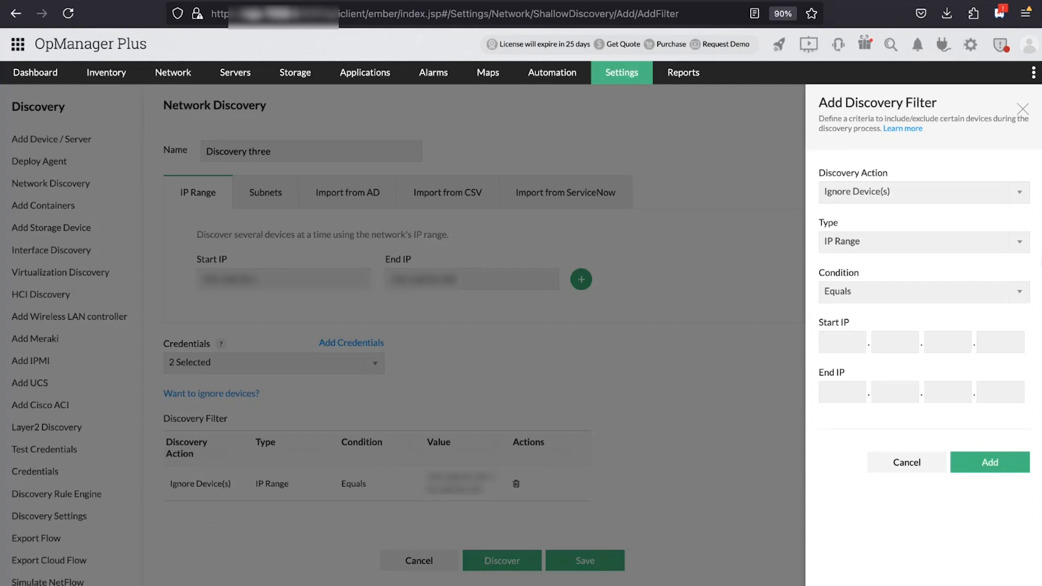
Add a Discover Device(s) filter where Category Equals Router
left_click(1018, 196)
left_click(915, 215)
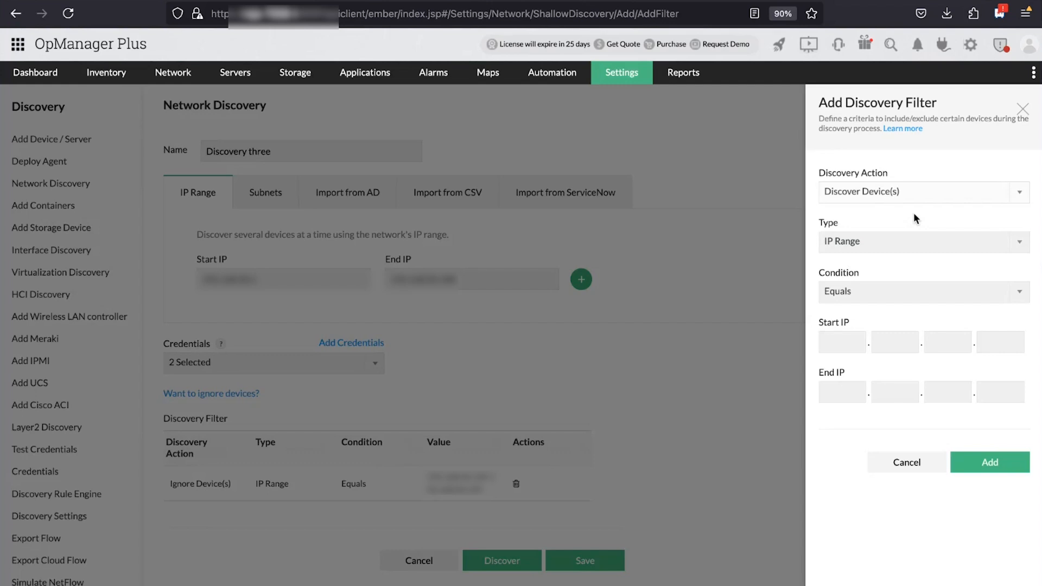
left_click(947, 249)
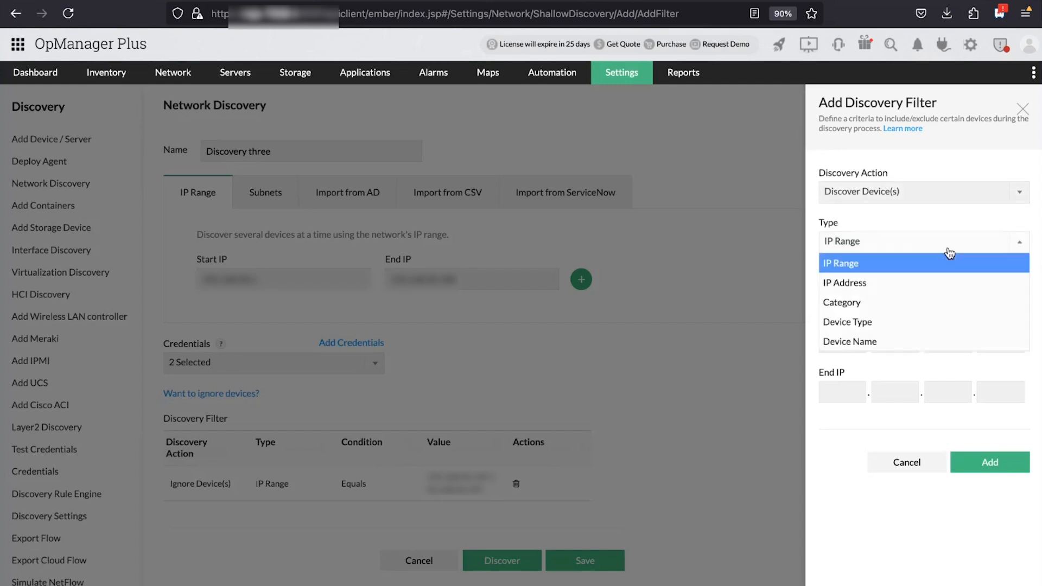
left_click(870, 302)
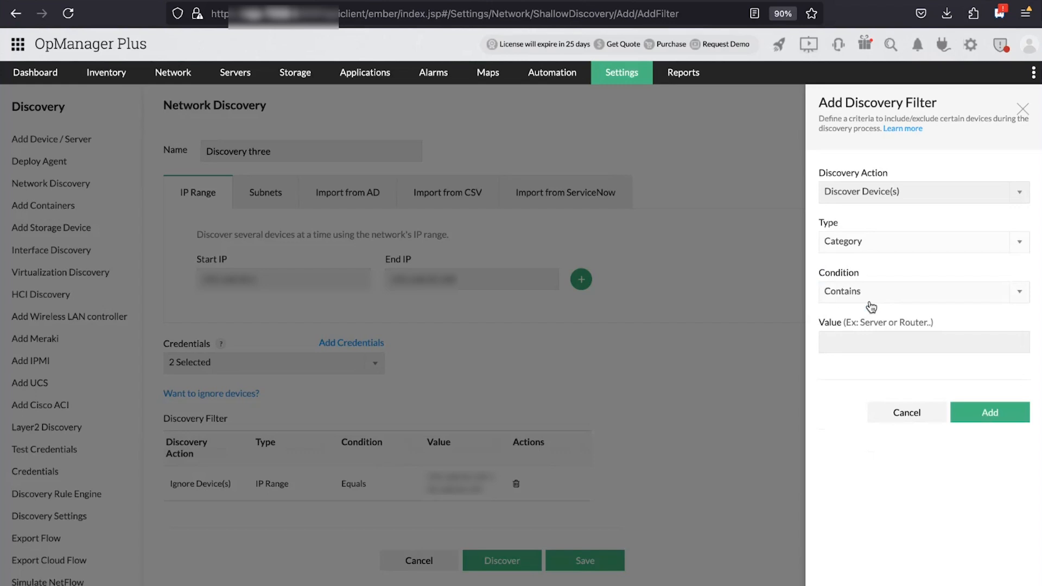
left_click(1018, 294)
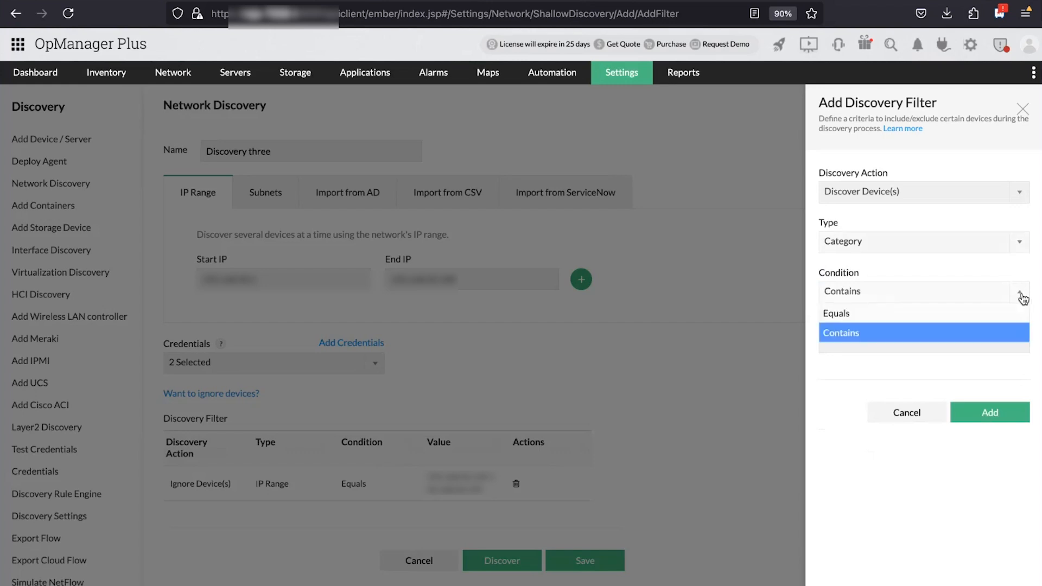
left_click(922, 315)
left_click(873, 347)
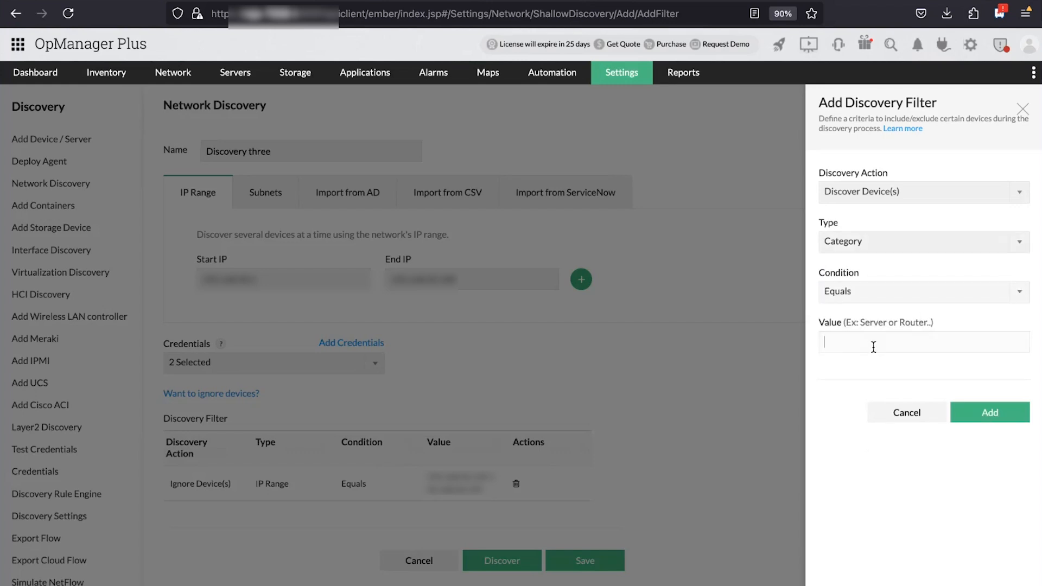
type("Router")
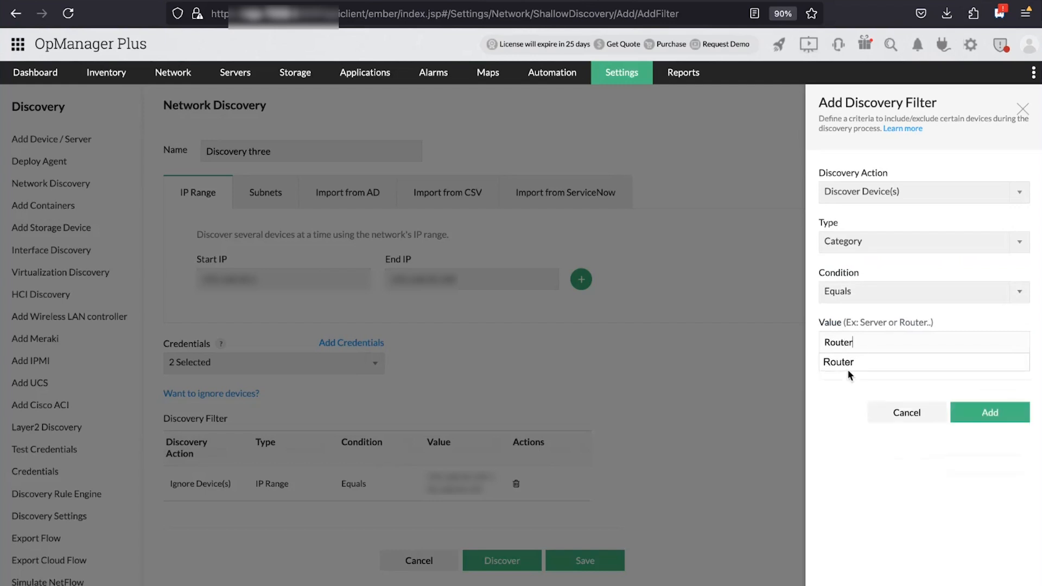
left_click(854, 362)
left_click(986, 411)
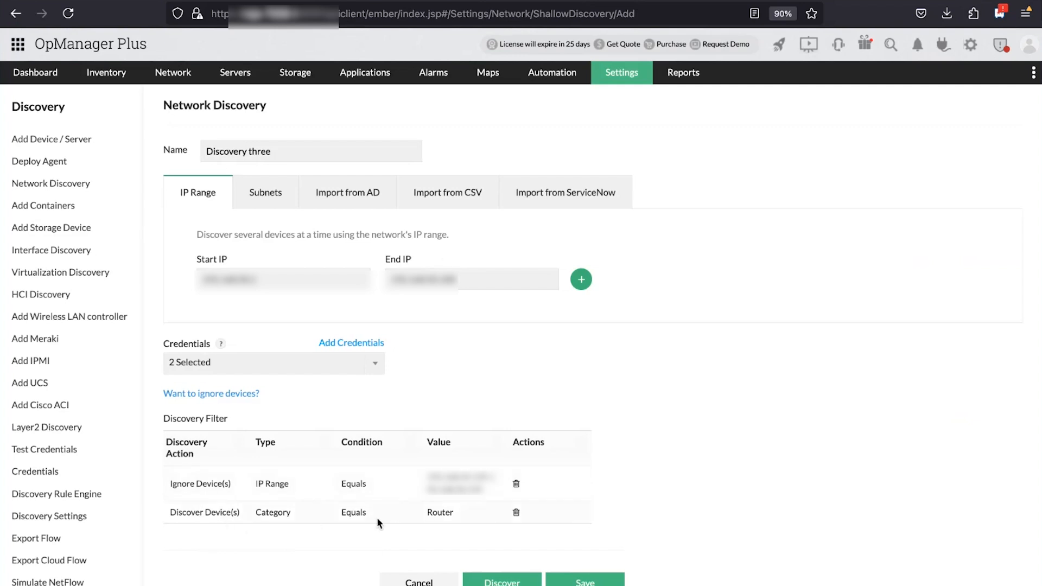
Start the network discovery for the Discovery three profile
left_click(520, 581)
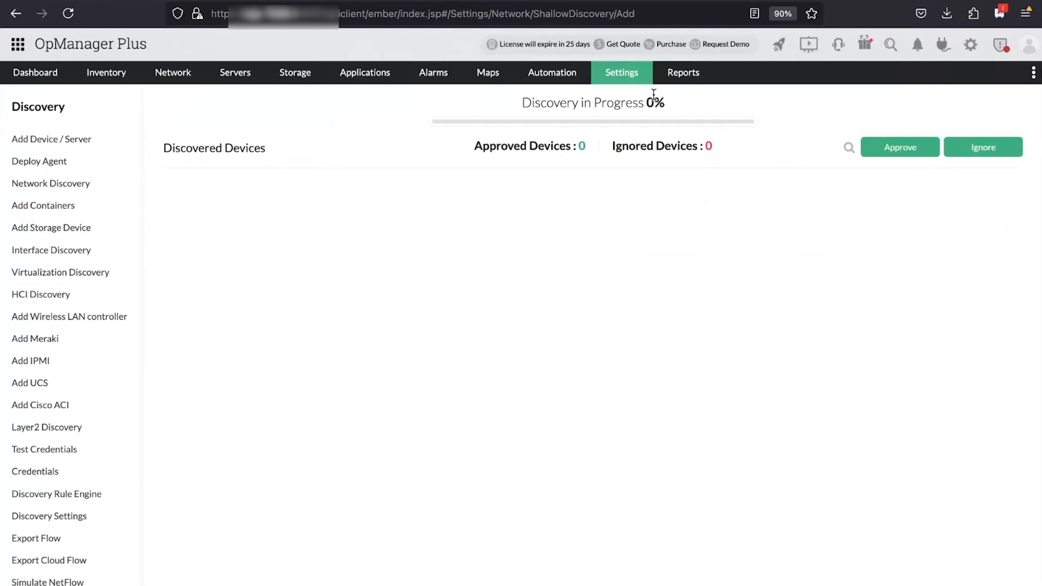
Return to the Network Discovery profiles and view the Unapproved Devices list
left_click(632, 76)
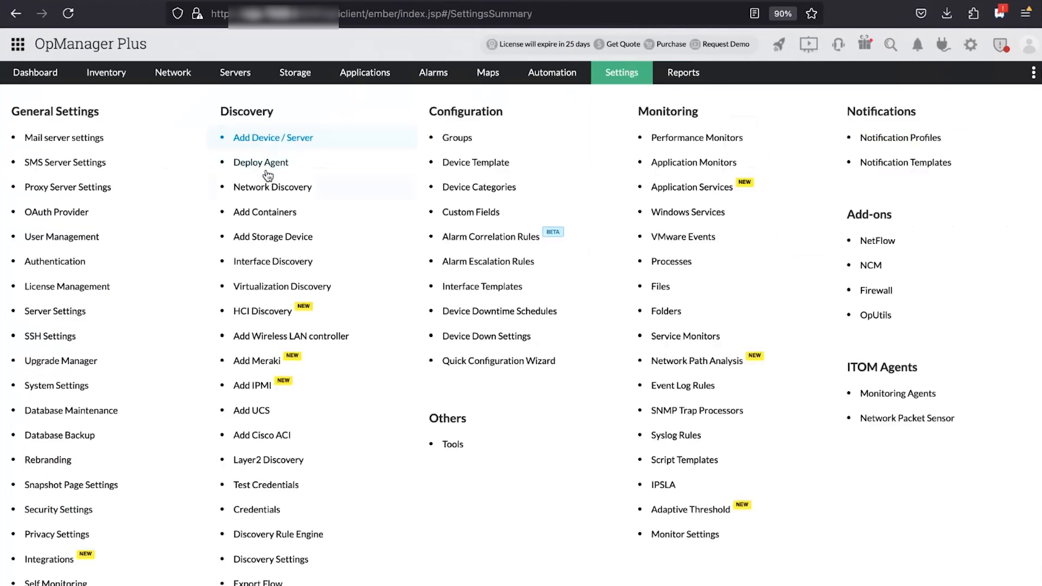
left_click(269, 196)
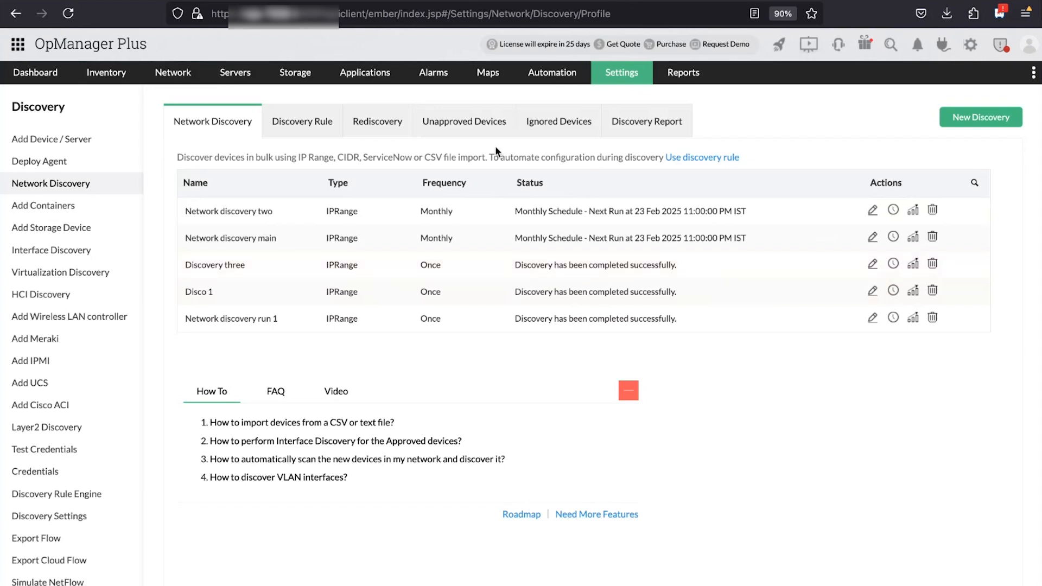
left_click(492, 129)
Check the empty Ignored Devices list, then open Discovery three's schedule settings
left_click(567, 123)
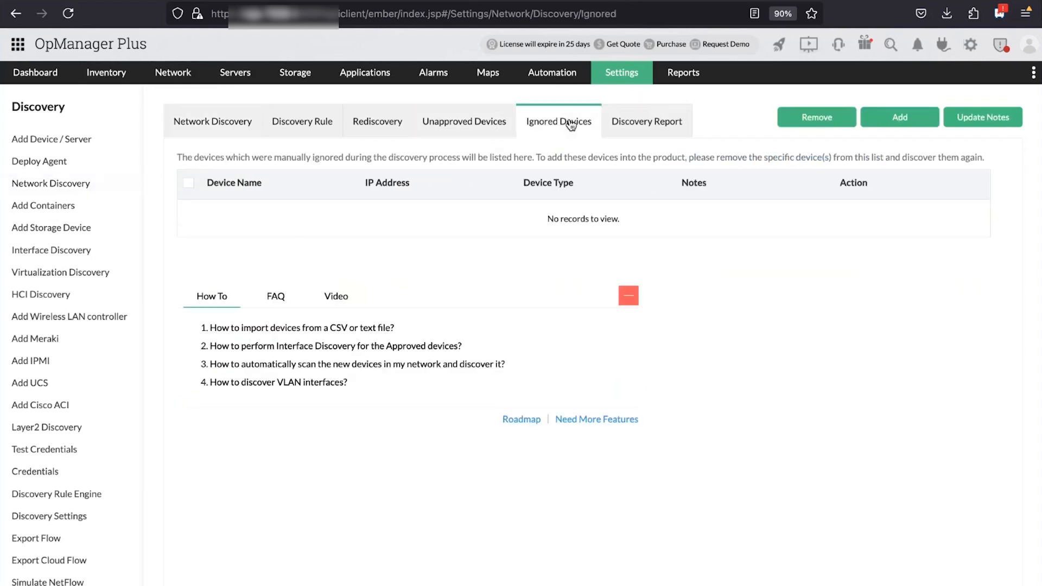
left_click(234, 124)
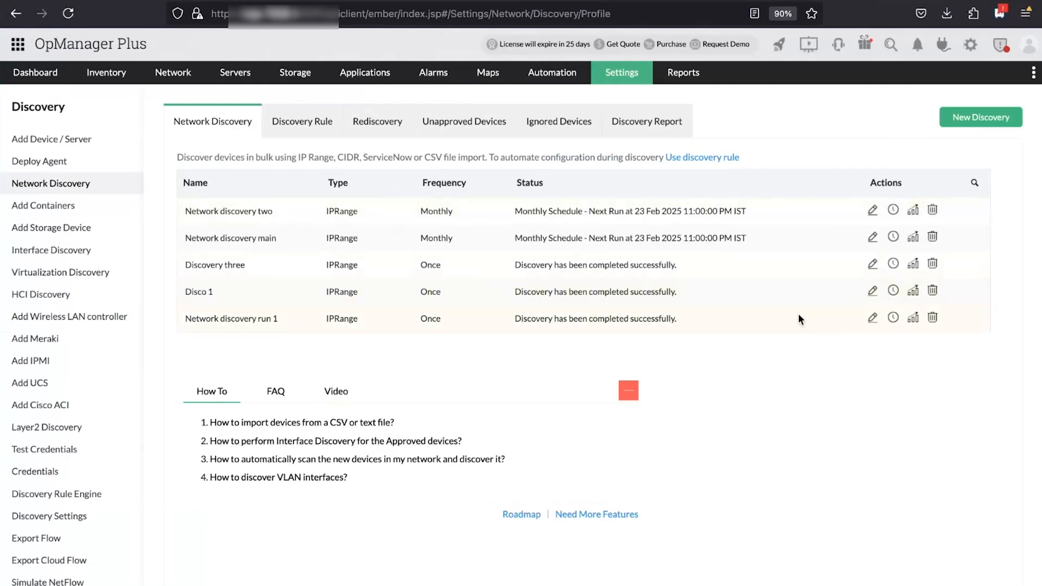
left_click(892, 264)
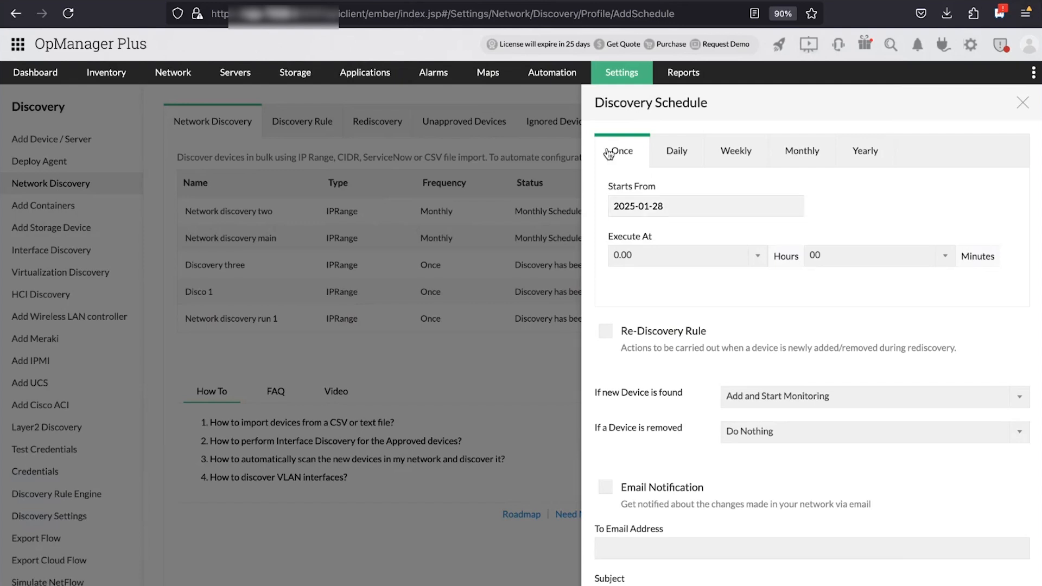
Schedule Discovery three monthly on every fourth Sunday at 23.00
left_click(685, 155)
left_click(744, 153)
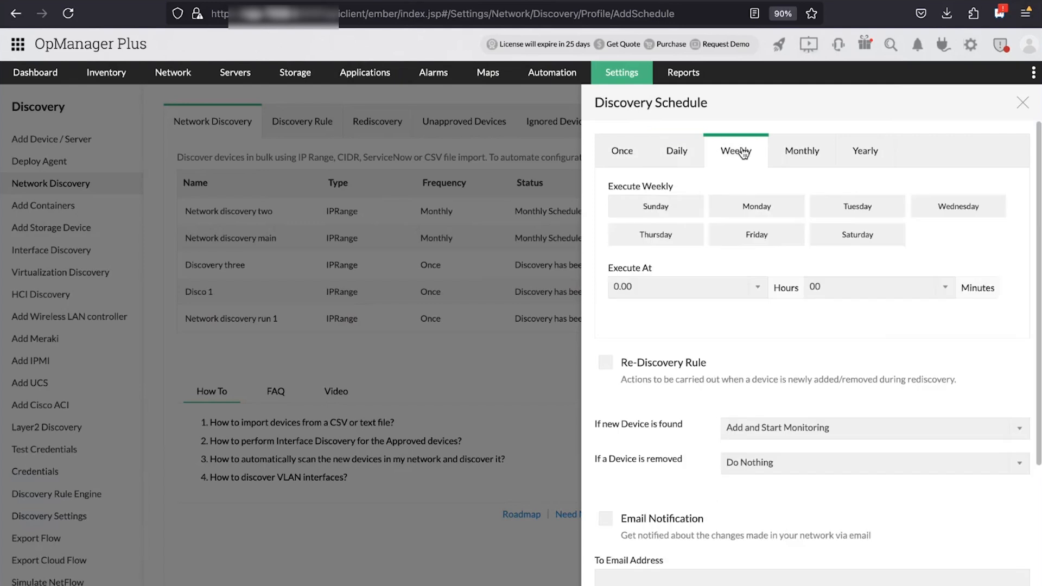
left_click(799, 152)
left_click(868, 151)
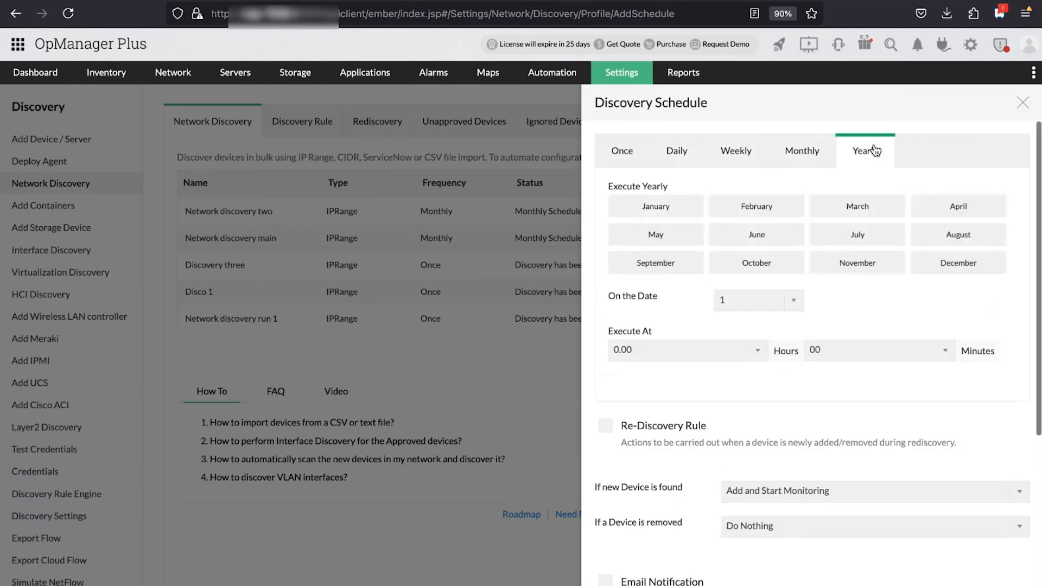
left_click(813, 156)
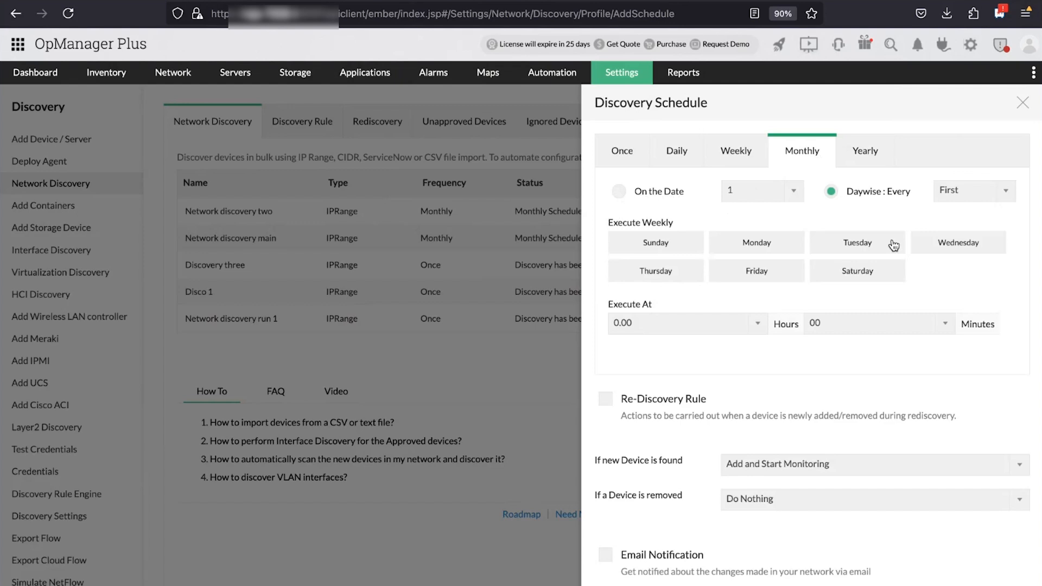
left_click(1004, 193)
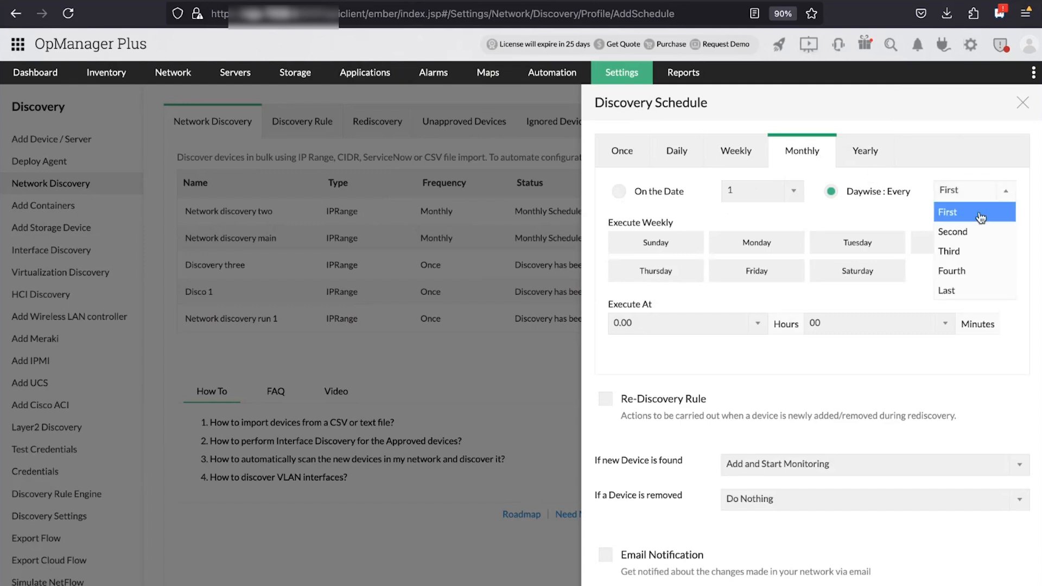
left_click(955, 271)
left_click(670, 248)
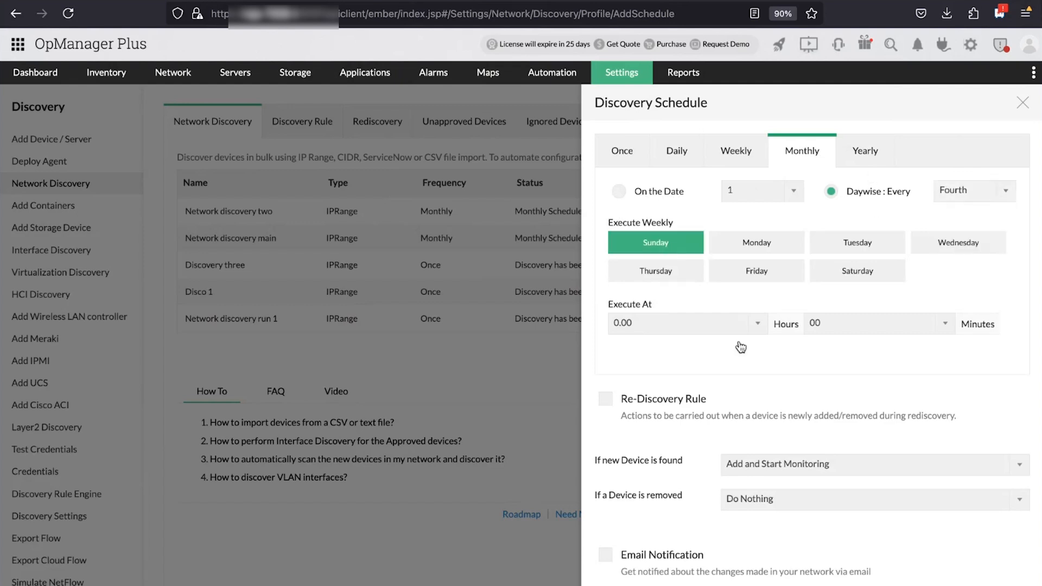
left_click(705, 323)
scroll(633, 478, "down", 5)
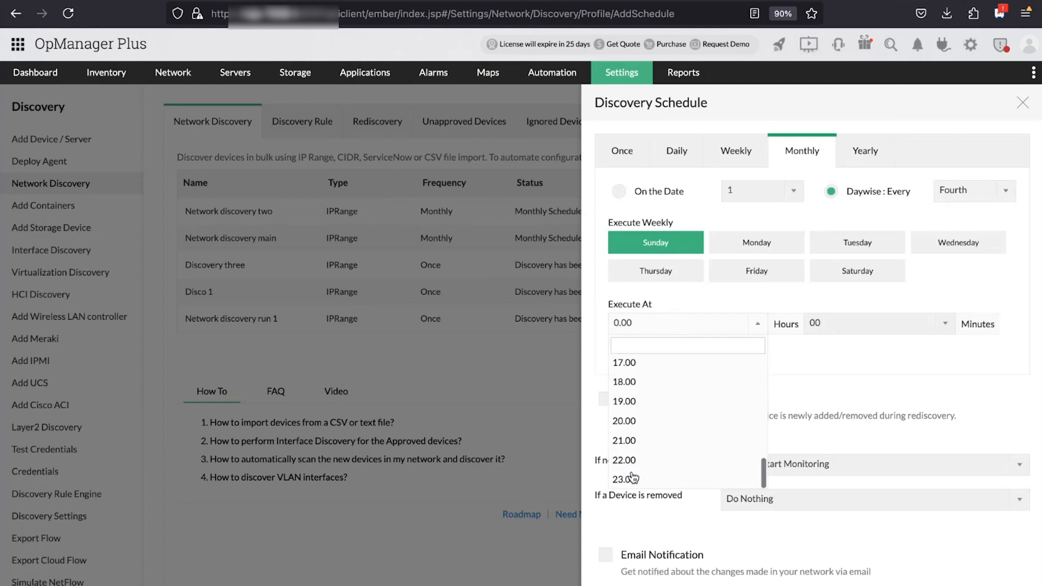
left_click(629, 479)
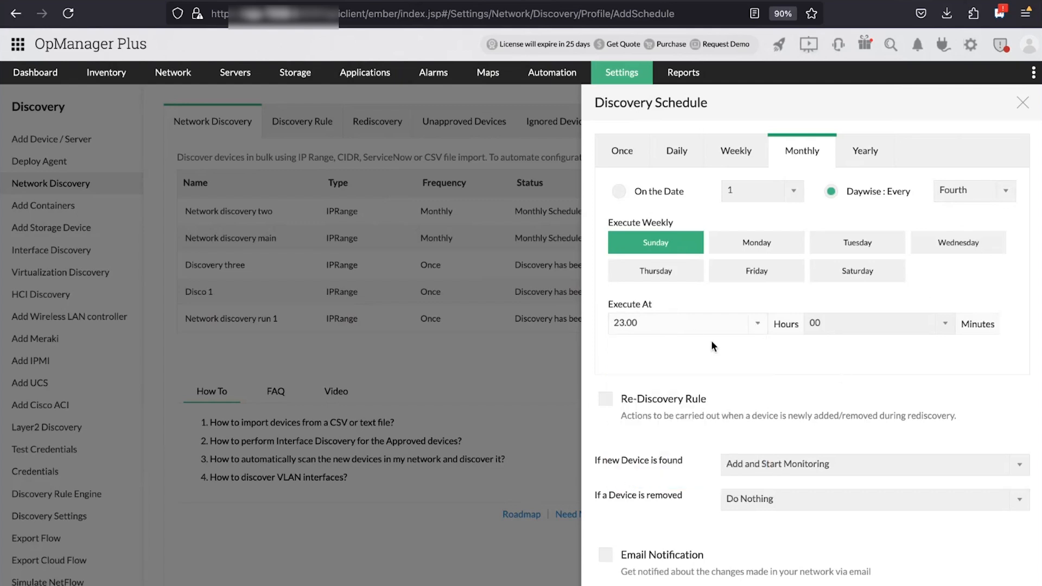
scroll(737, 357, "down", 1)
scroll(737, 357, "up", 2)
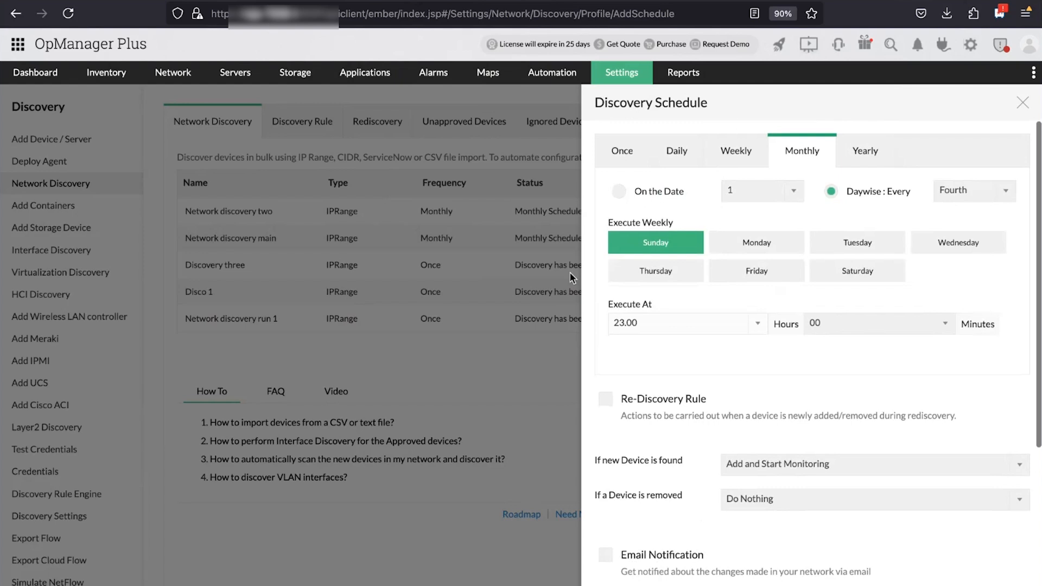
scroll(643, 331, "down", 3)
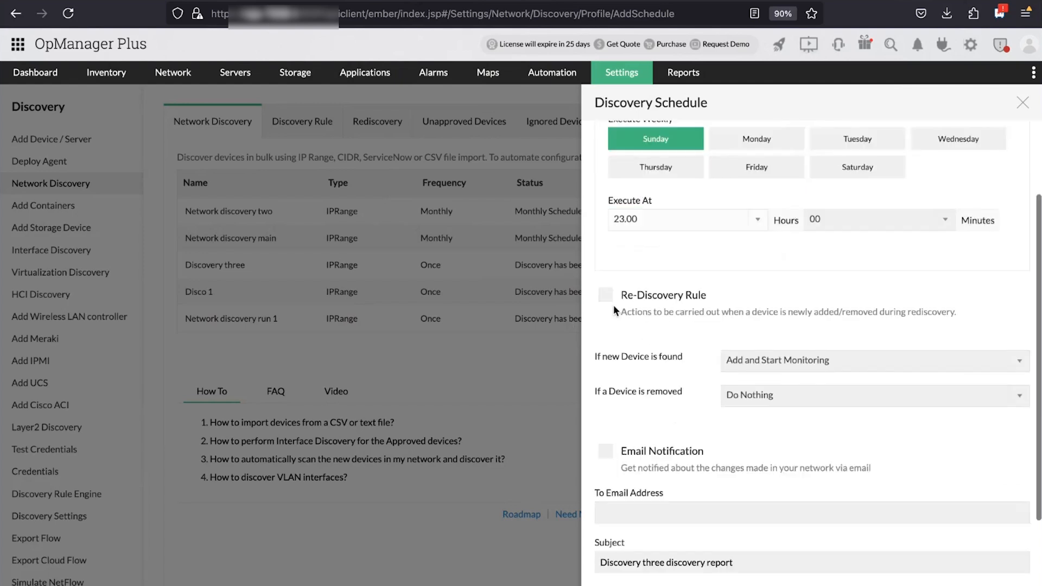
Enable re-discovery adding new devices as unmanaged and unmanaging removed ones, then save
left_click(605, 298)
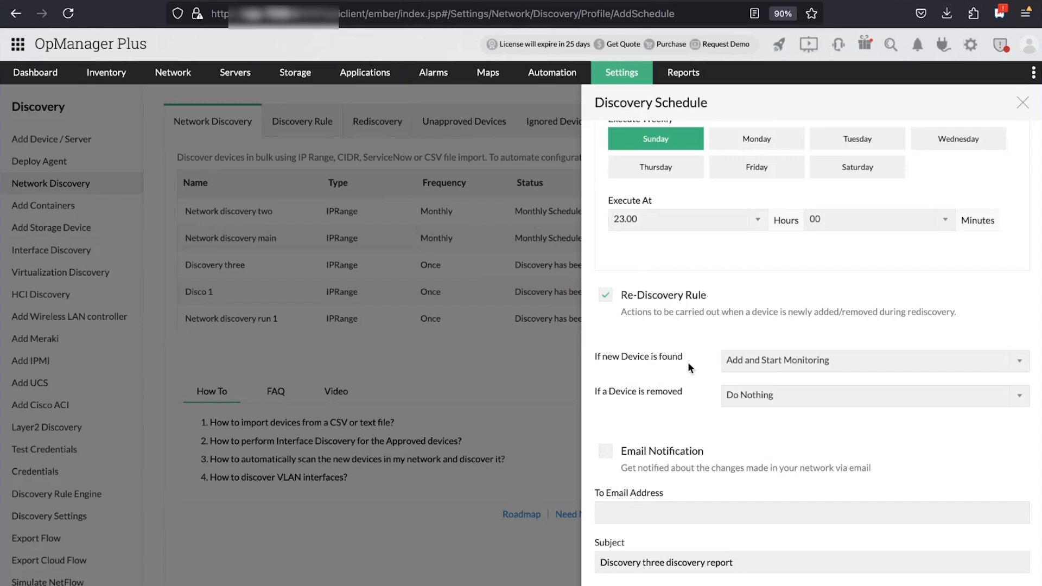
left_click(1023, 363)
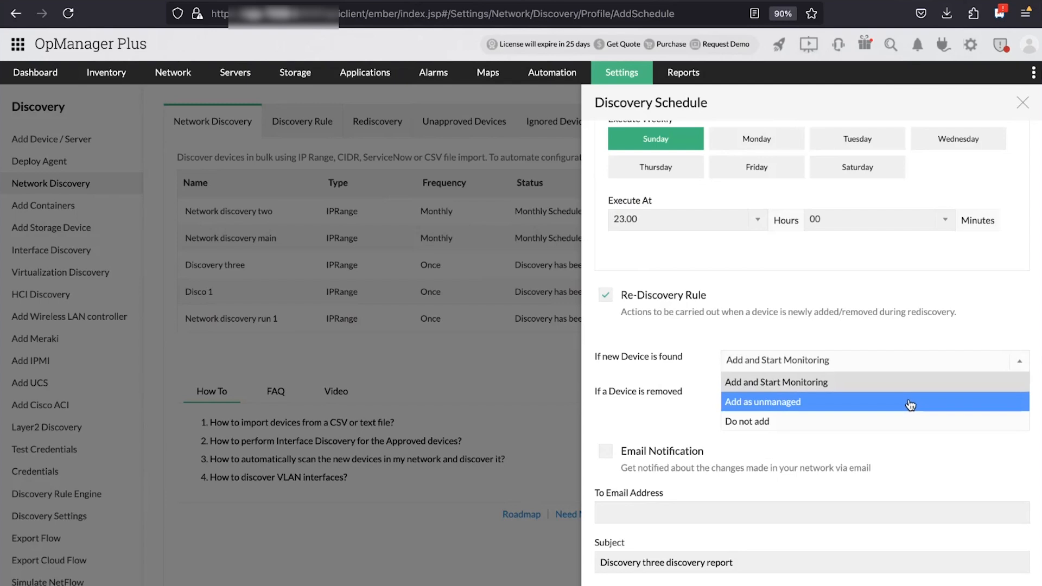
left_click(789, 414)
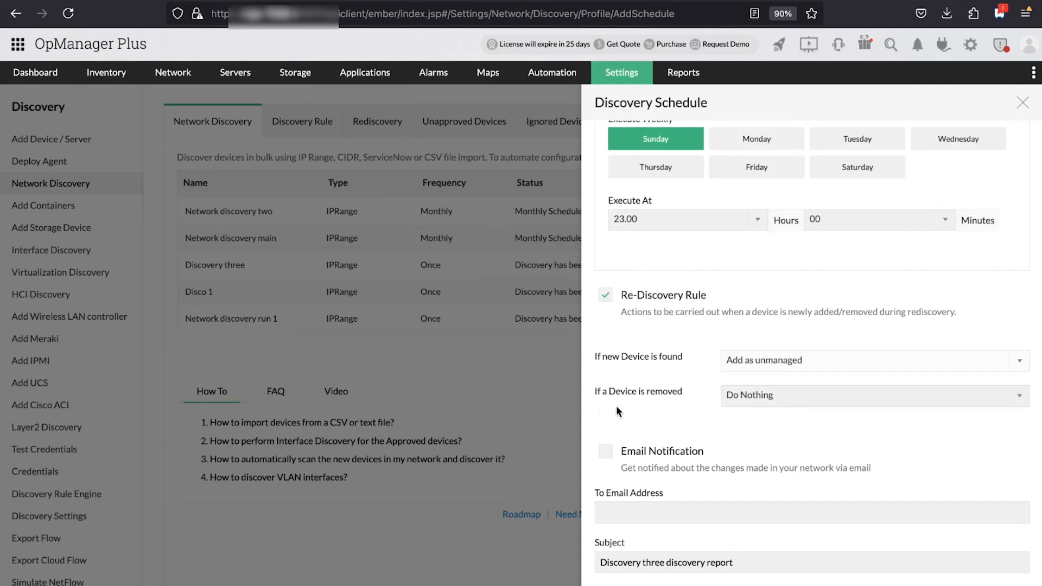
left_click(1012, 395)
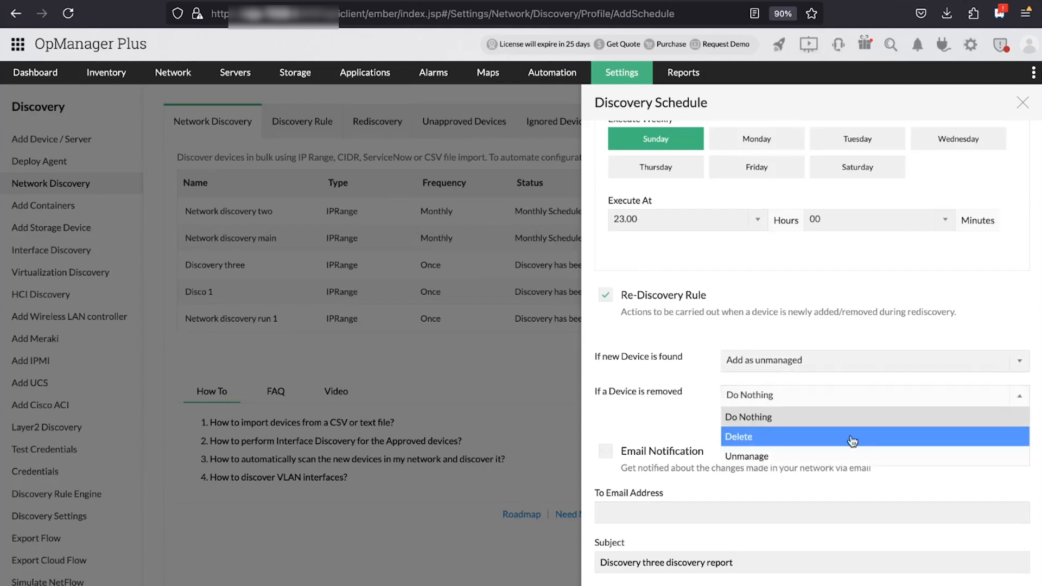
left_click(834, 460)
scroll(776, 388, "up", 2)
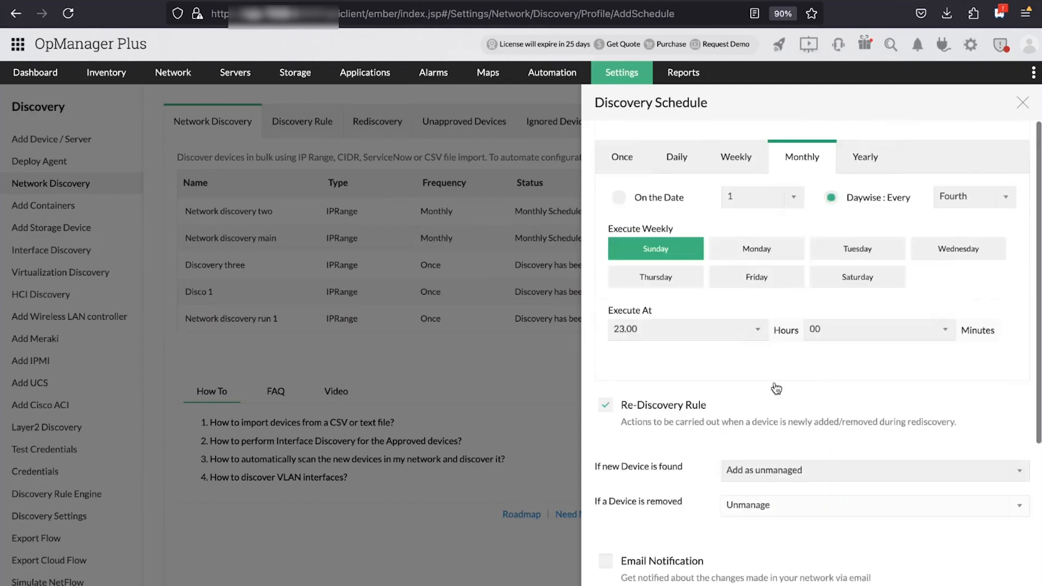
scroll(776, 389, "down", 4)
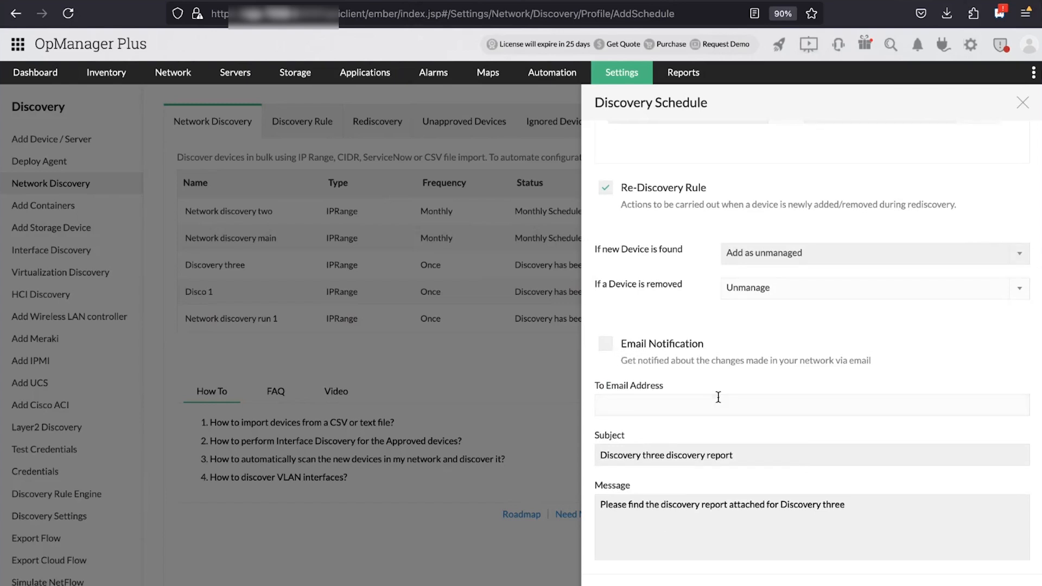
scroll(718, 397, "down", 1)
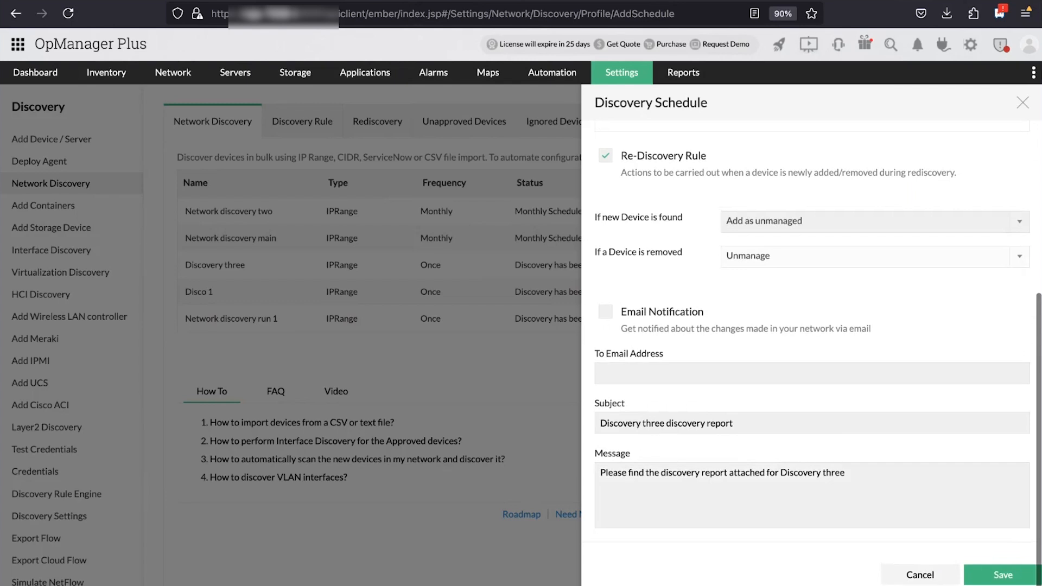
left_click(989, 583)
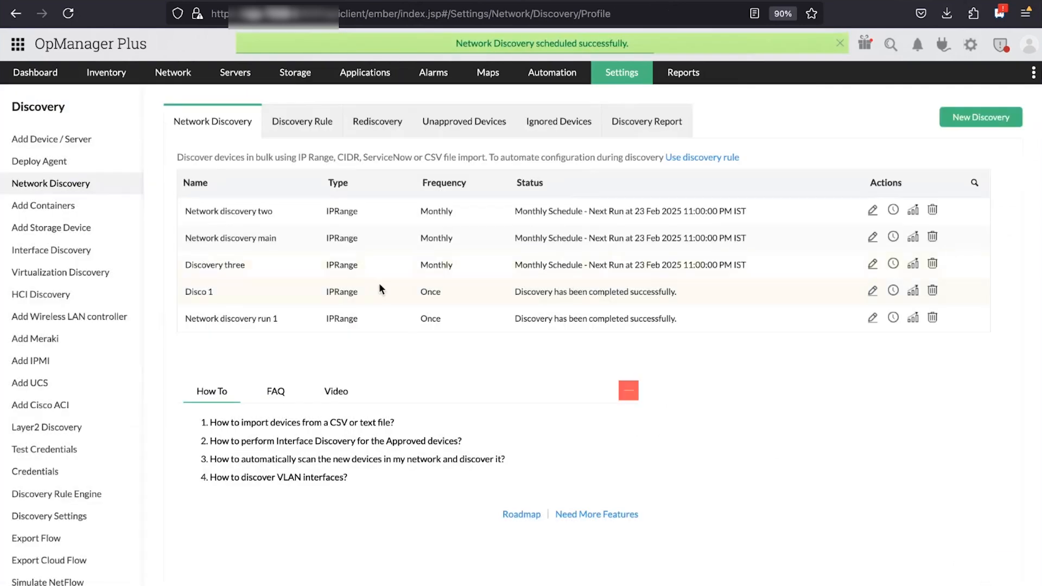
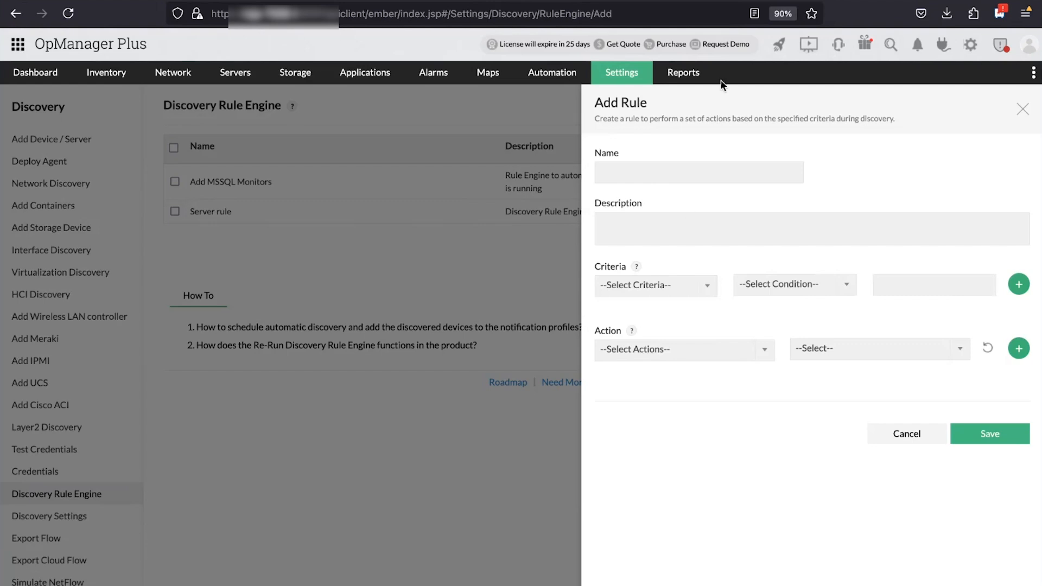
Name the new discovery rule 'Linux server rule'
left_click(683, 170)
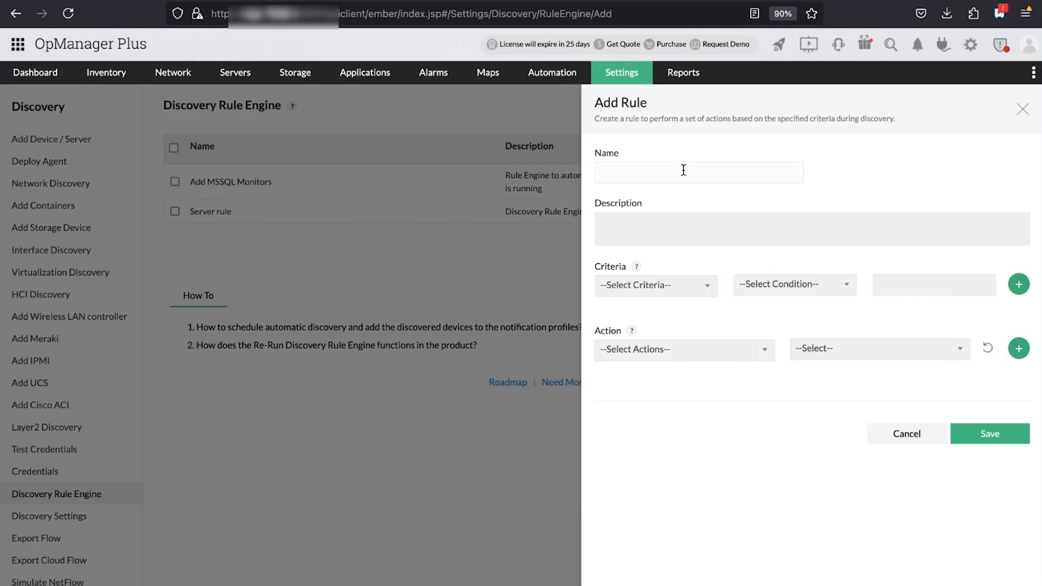
left_click(683, 170)
type("Linux server rule")
Add the rule criterion Category equals Server
left_click(708, 289)
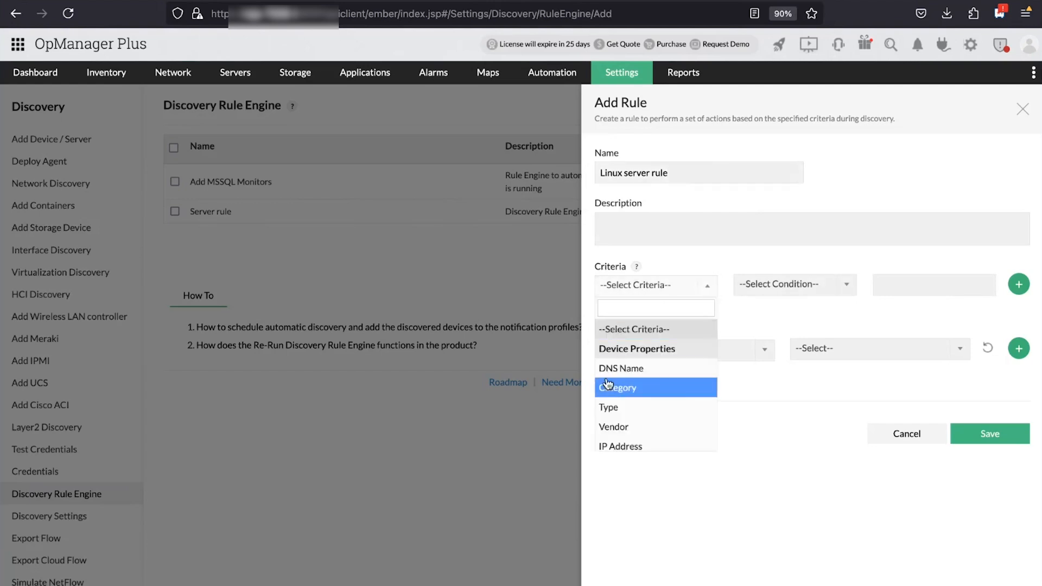
left_click(700, 402)
left_click(810, 299)
left_click(754, 325)
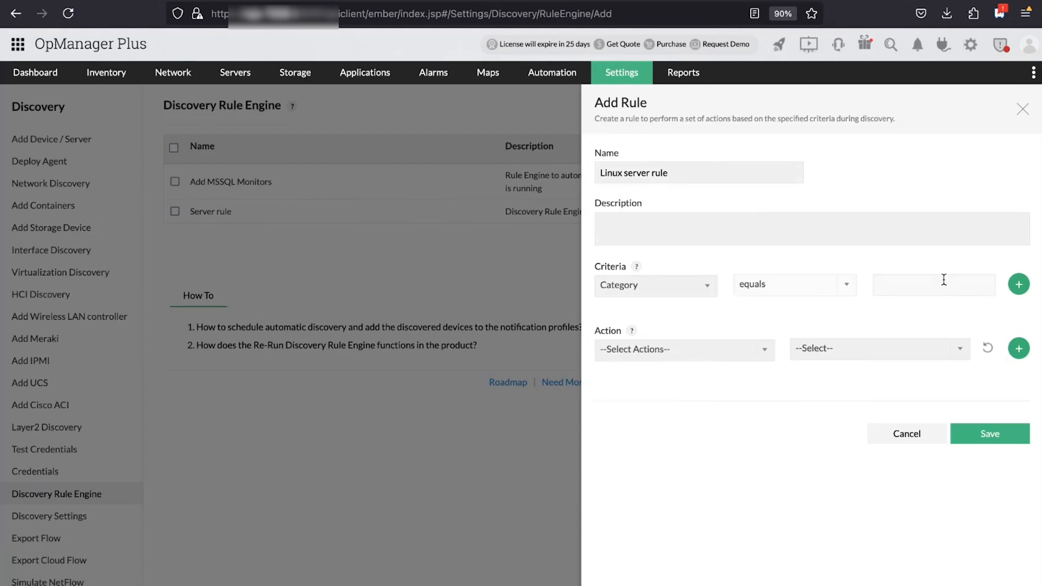
left_click(942, 278)
type("Server")
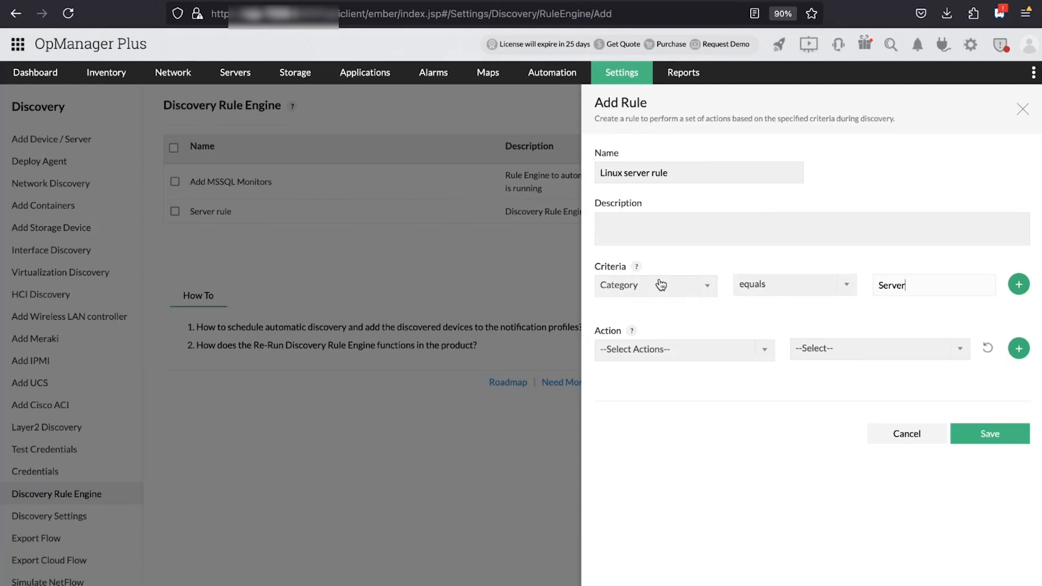
left_click(1020, 284)
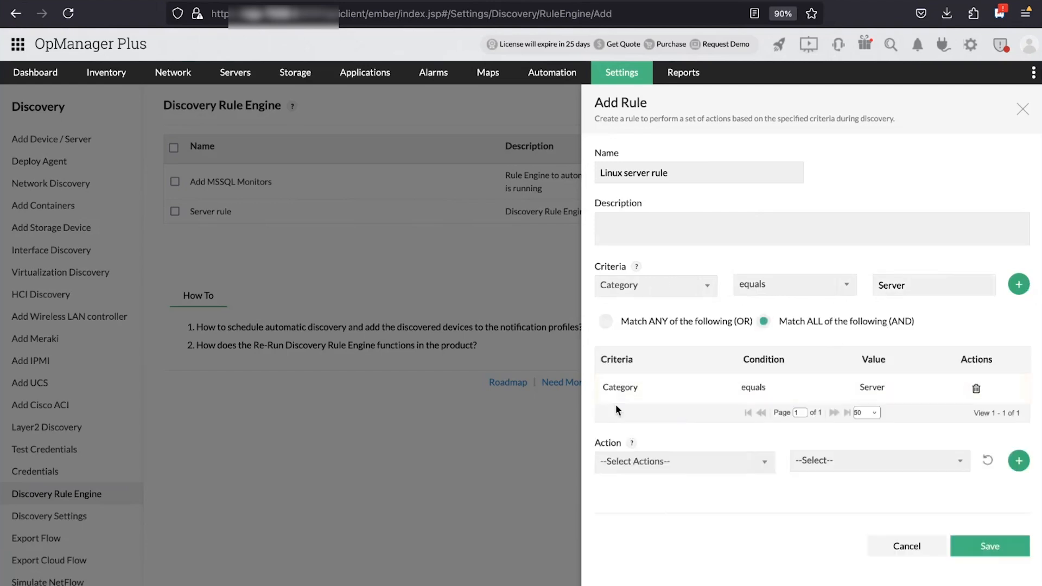
Add a second criterion row with property Type and value 'Linux'
left_click(707, 285)
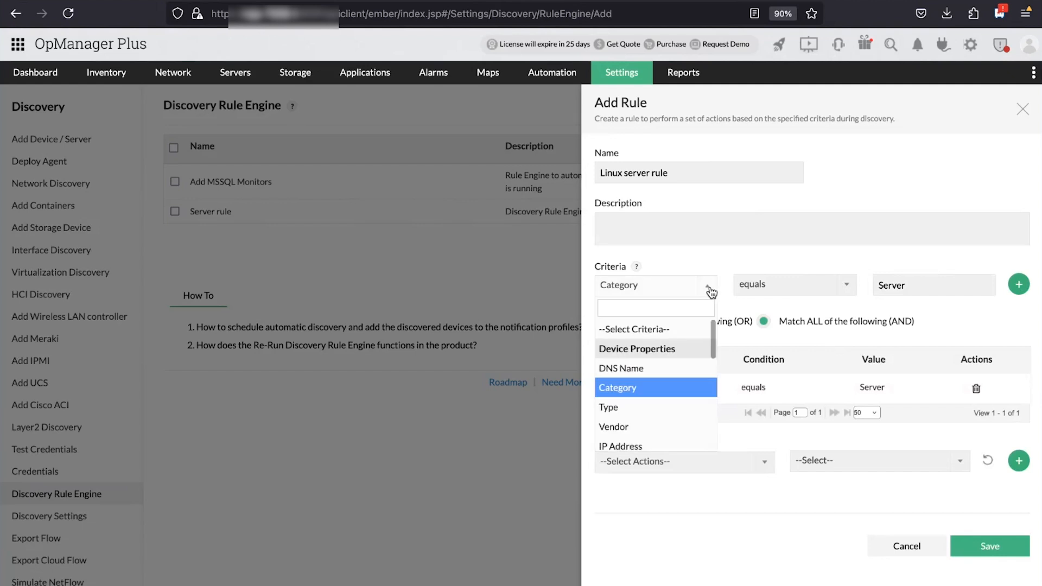
left_click(624, 406)
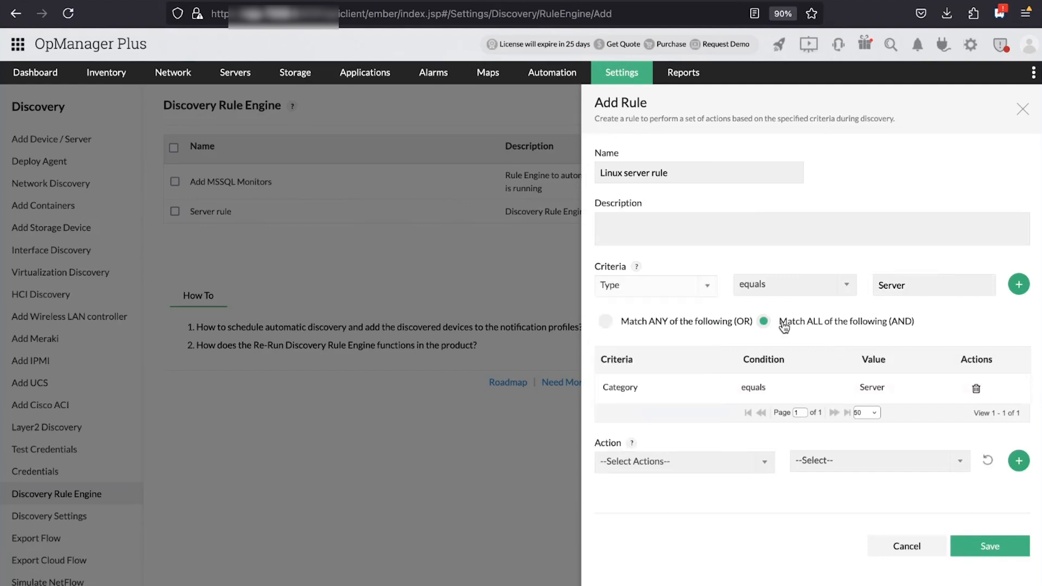
double_click(942, 284)
type("Linux")
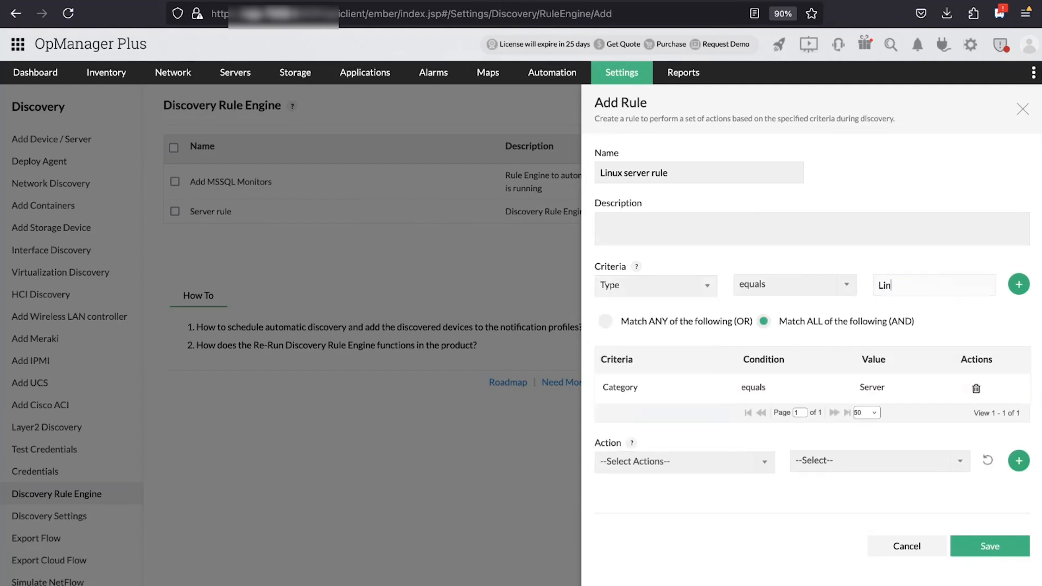
left_click(1019, 285)
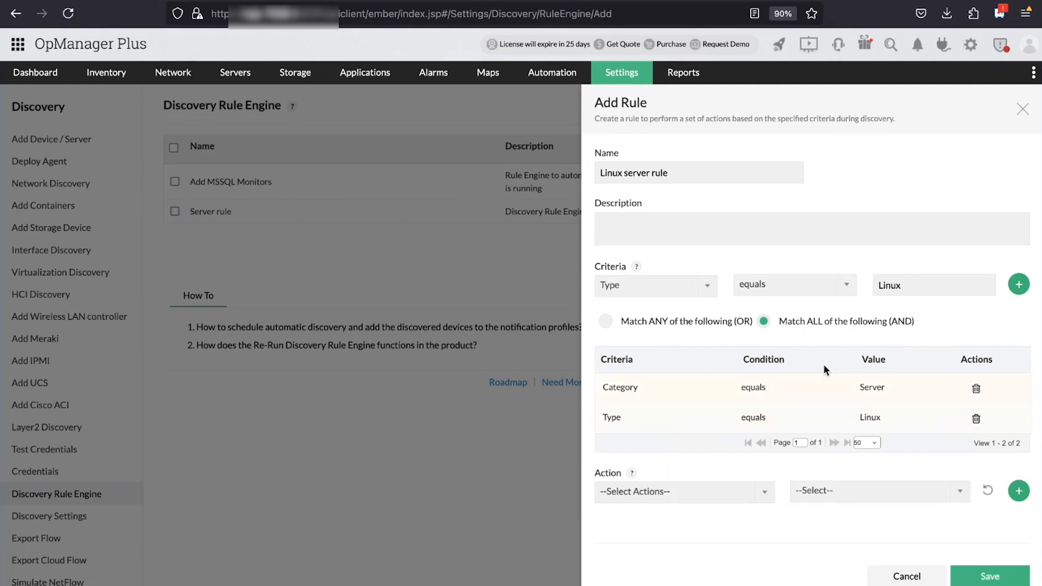
scroll(755, 397, "down", 1)
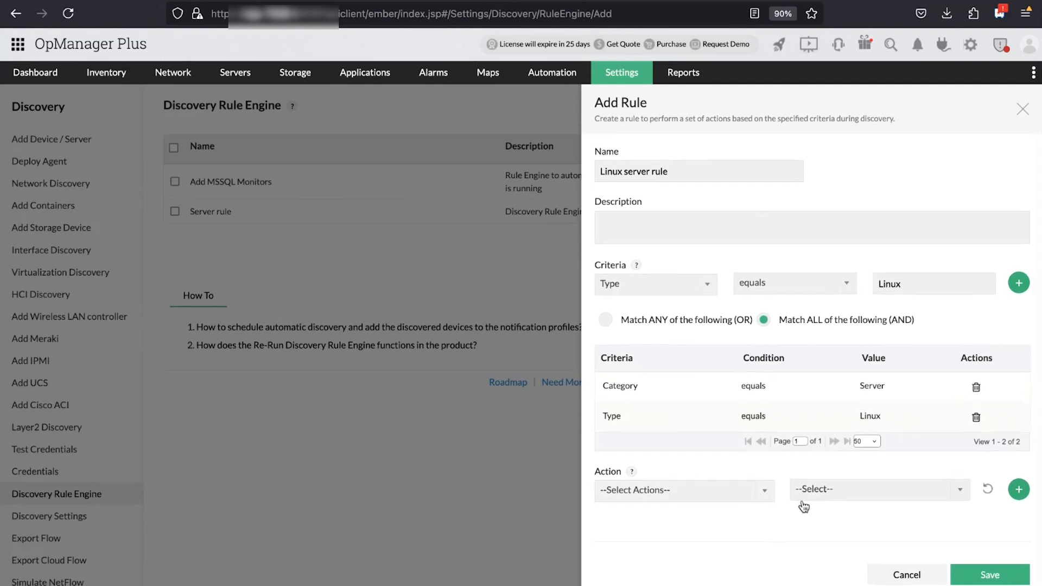
Add the action associating the 'Any Application failure' event log rule, then save the rule
left_click(764, 490)
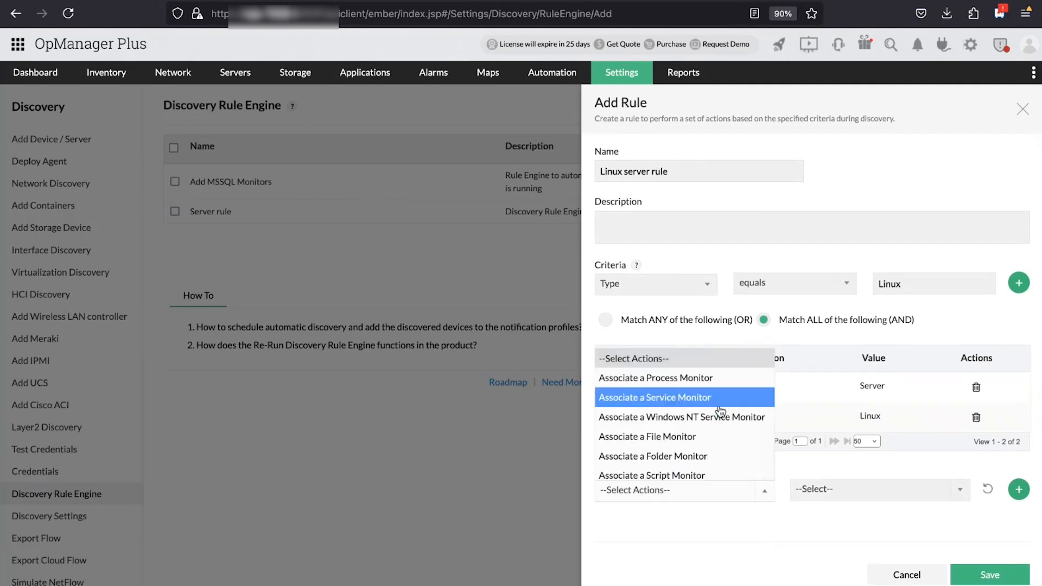
scroll(720, 411, "down", 3)
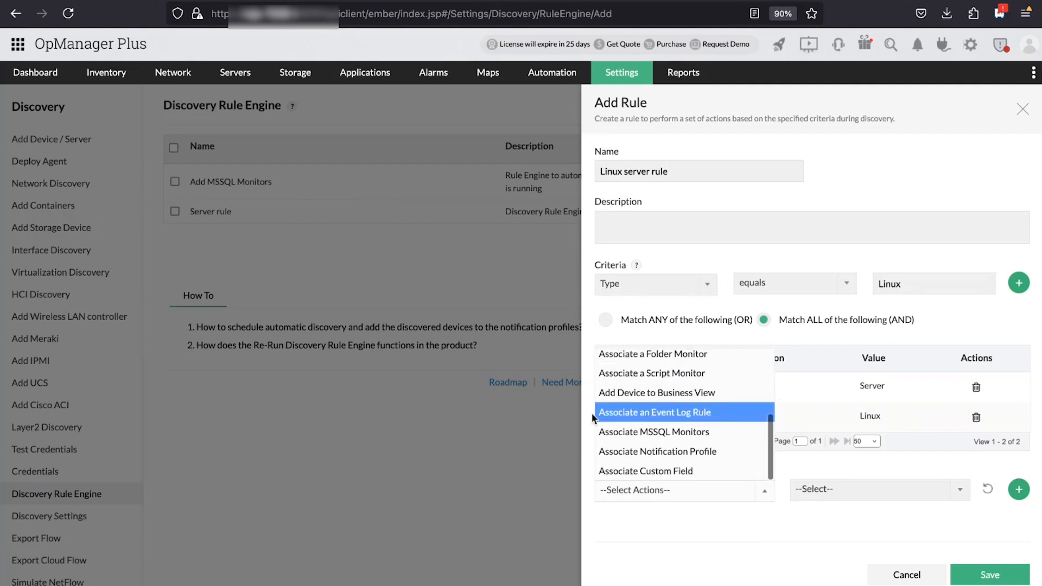
left_click(722, 413)
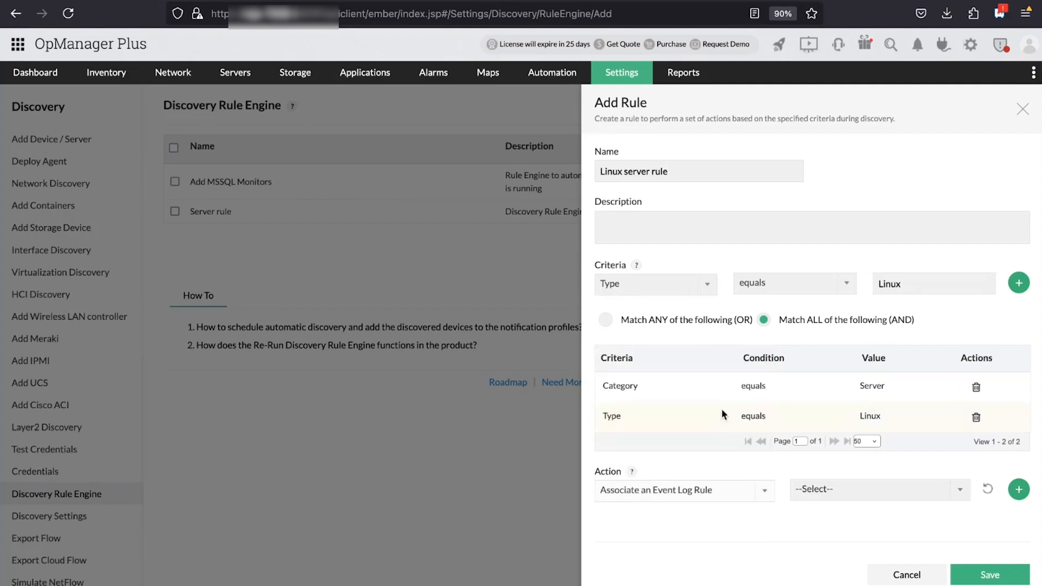
left_click(956, 490)
left_click(879, 385)
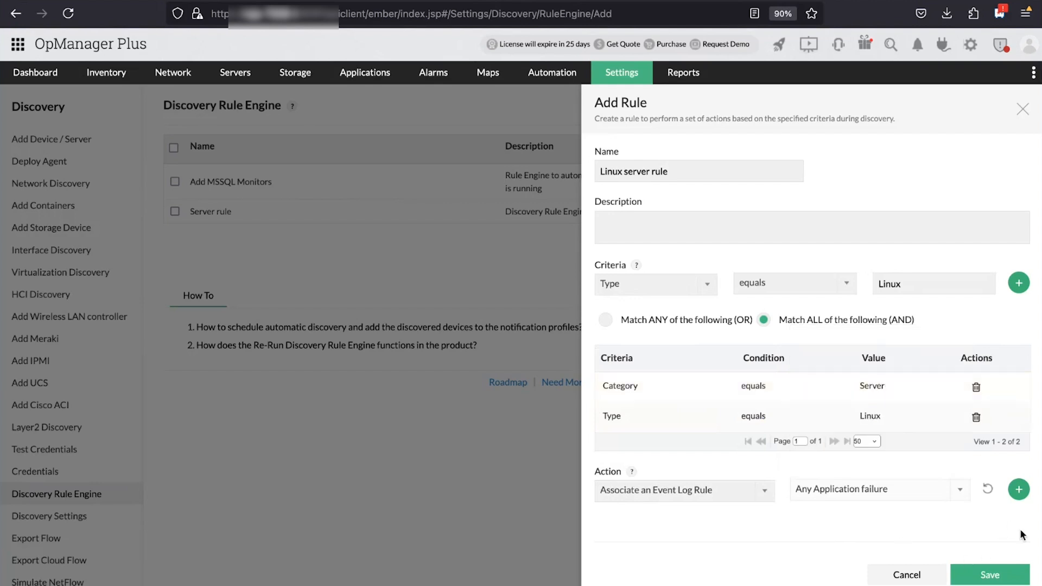
left_click(1019, 490)
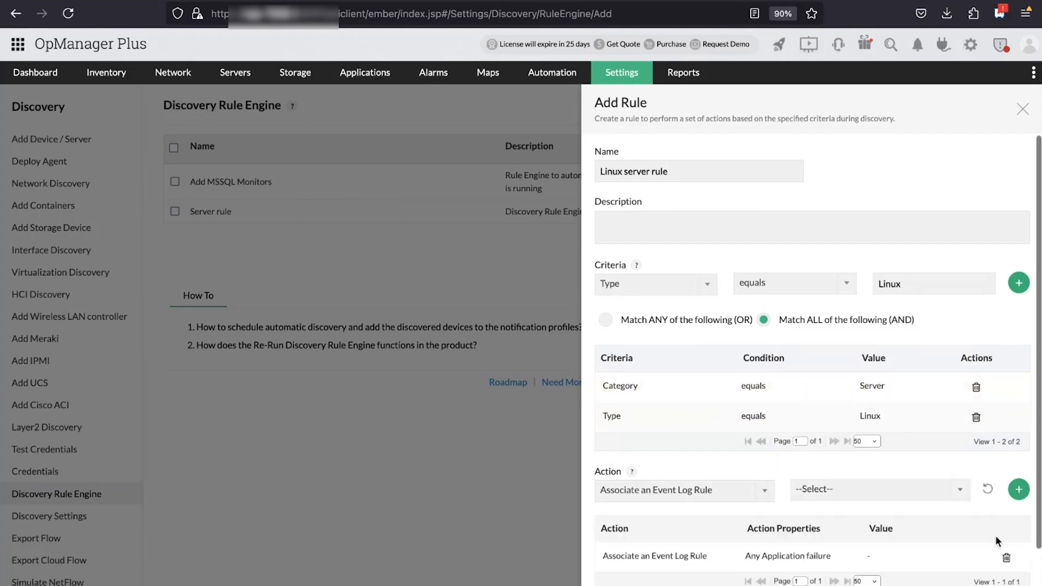
scroll(743, 538, "down", 2)
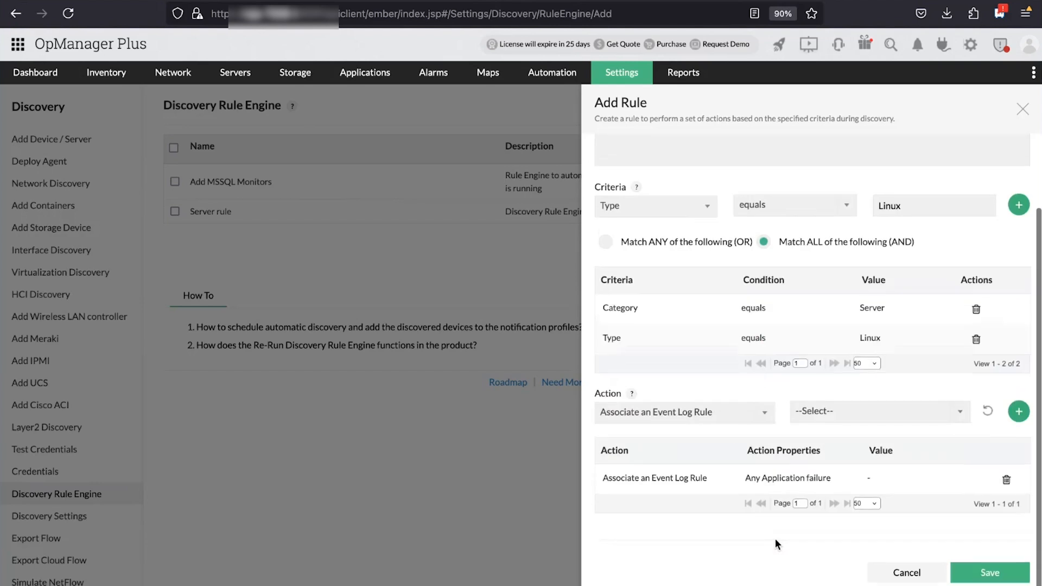
left_click(1009, 573)
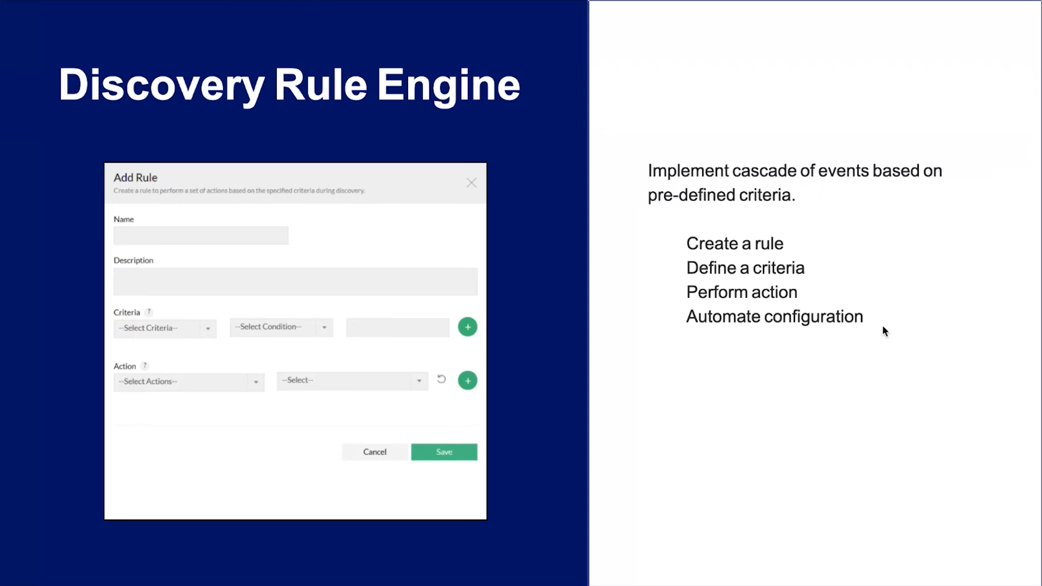
Advance past the Discovery Rule Engine overview slide
key("Right")
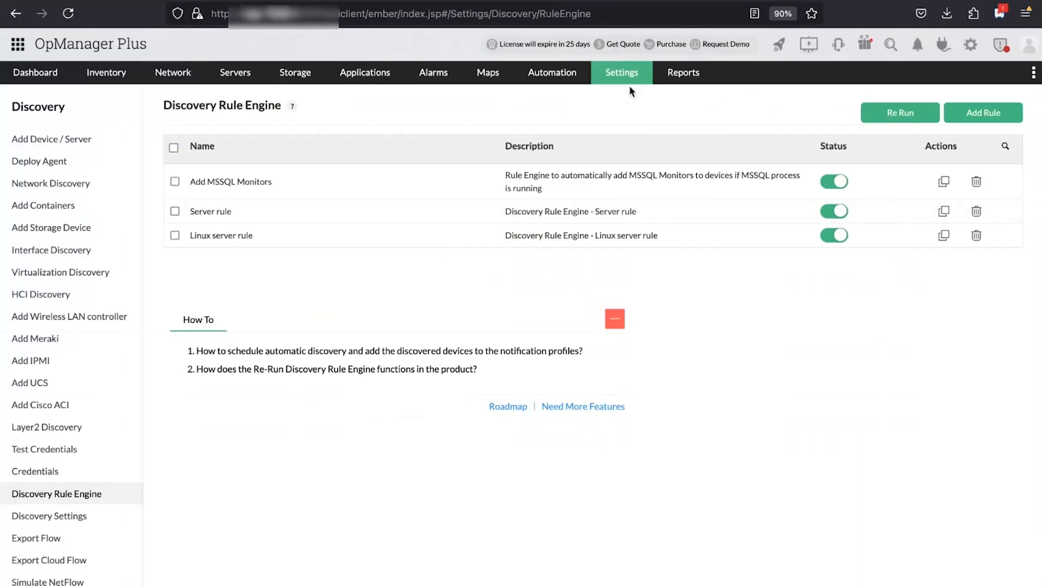
Go to the Settings overview and open Deploy Agent under Discovery
left_click(628, 77)
left_click(628, 78)
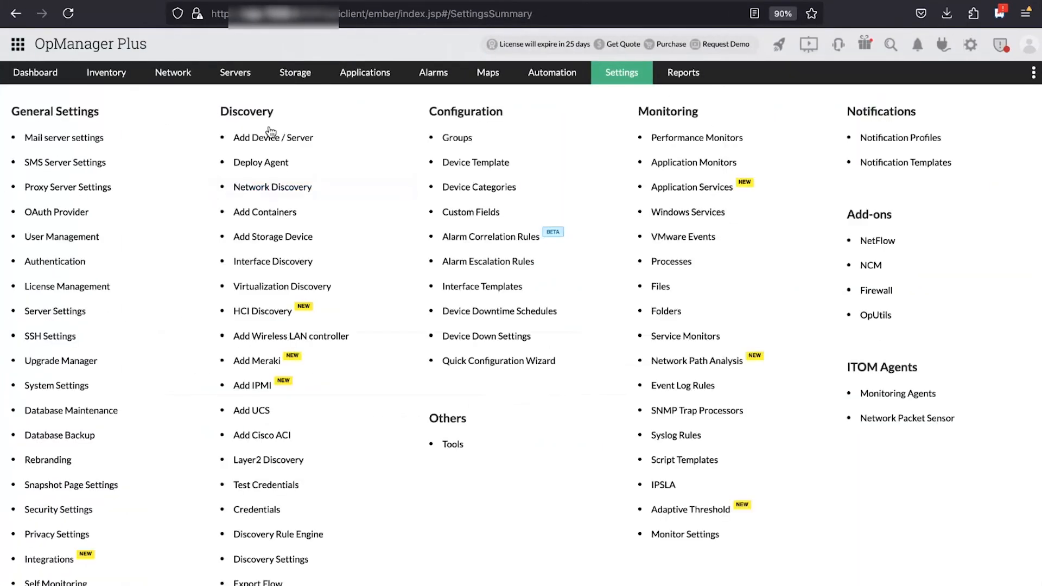
left_click(272, 169)
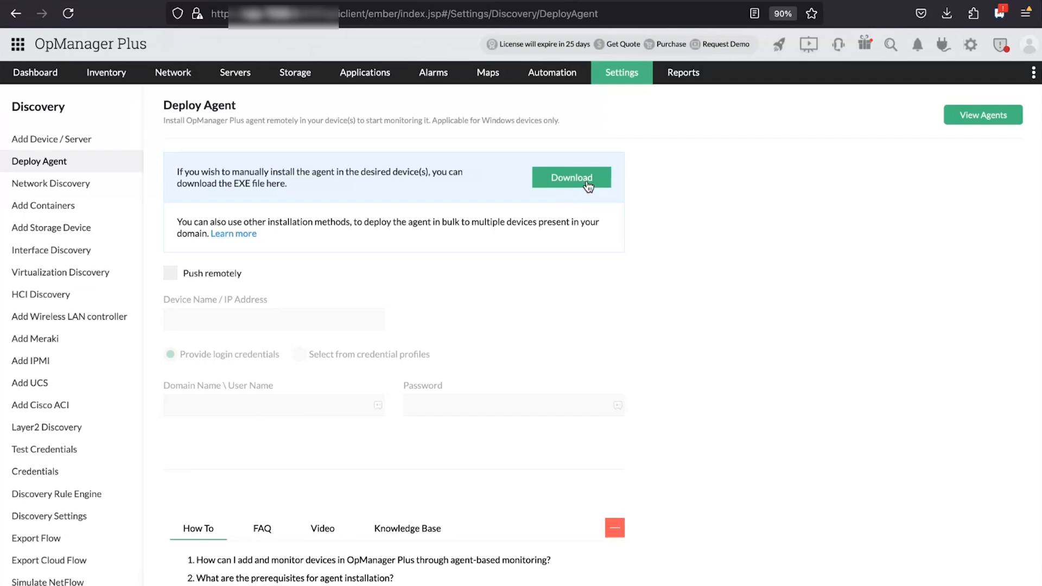
Enable Push remotely, check the WMI credential profiles, and keep 'Provide login credentials' selected
left_click(170, 272)
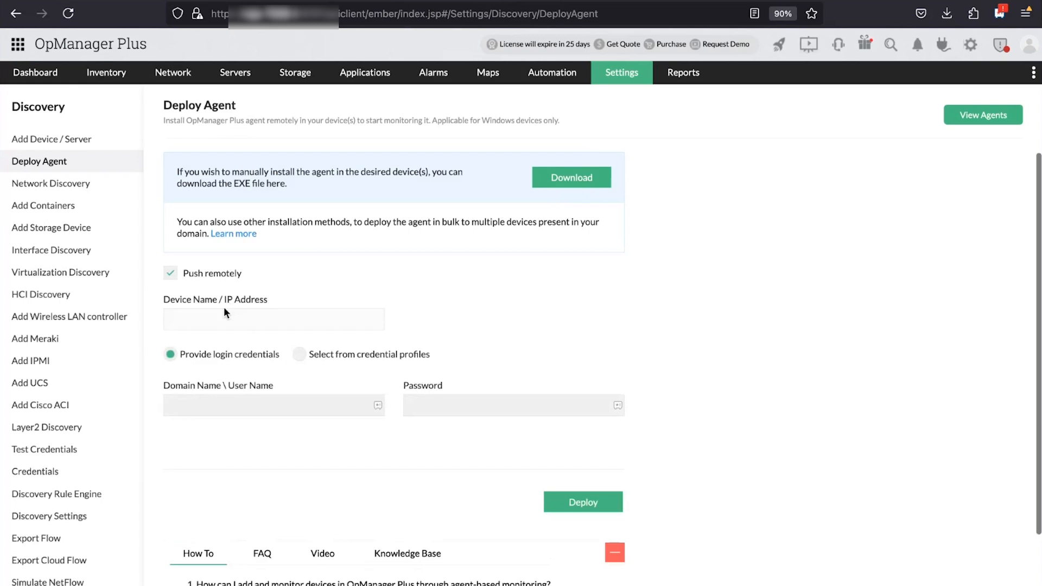
left_click(299, 355)
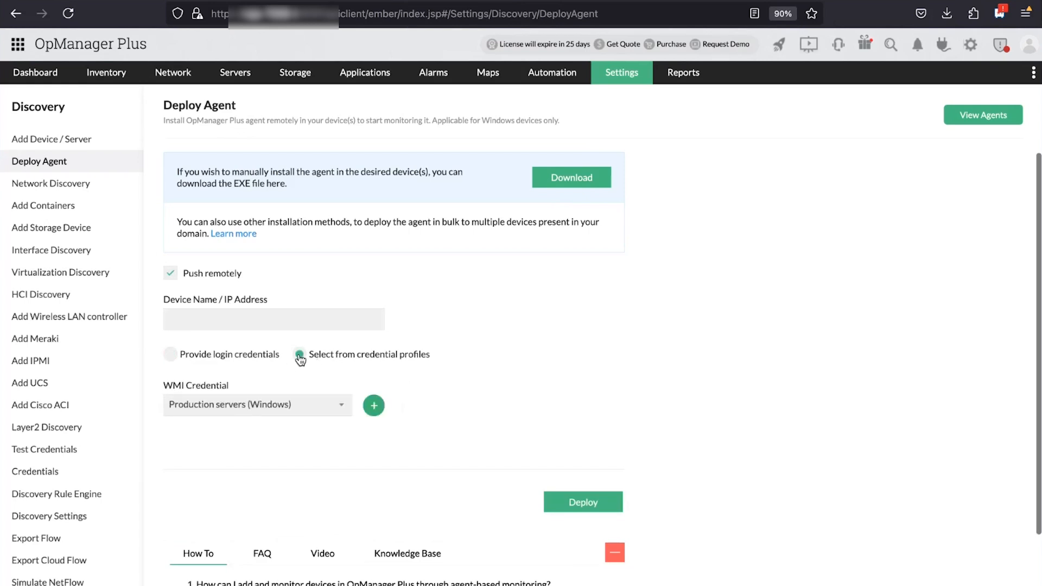
left_click(339, 410)
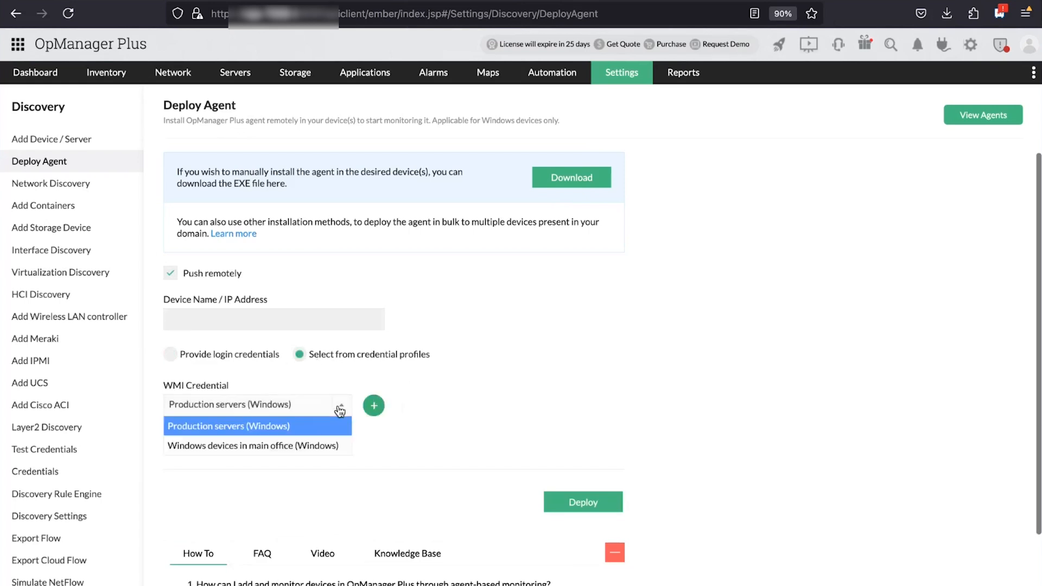
left_click(175, 356)
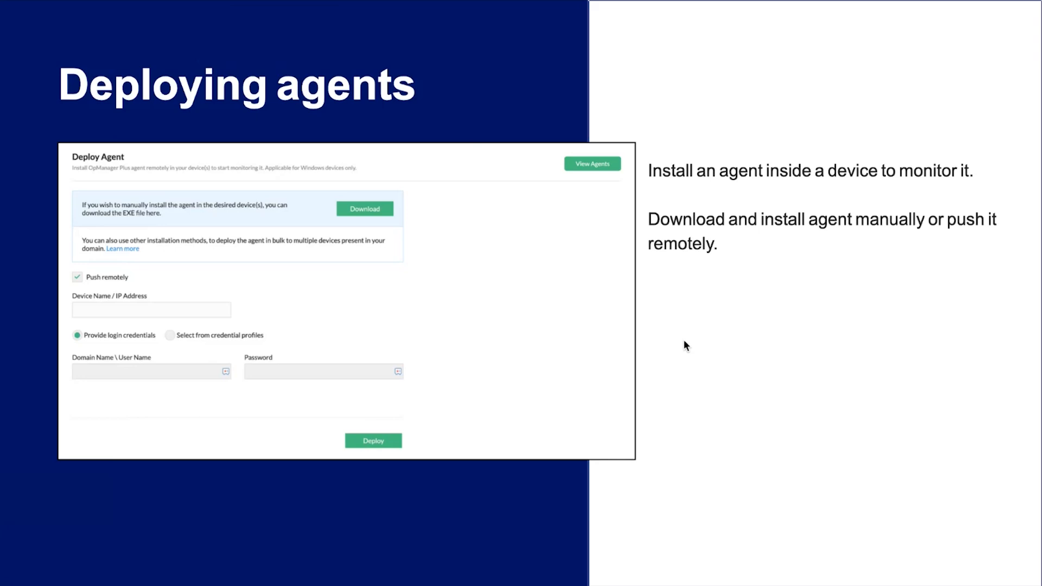
Advance to the Interface and Layer 2 discovery slide, then return to OpManager Plus
left_click(684, 340)
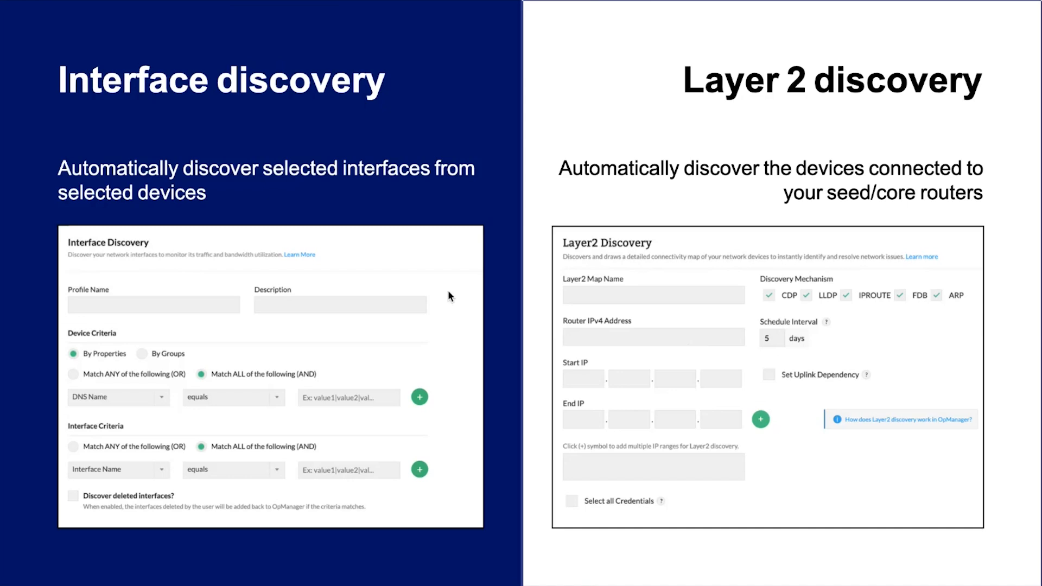
key("ctrl+Left")
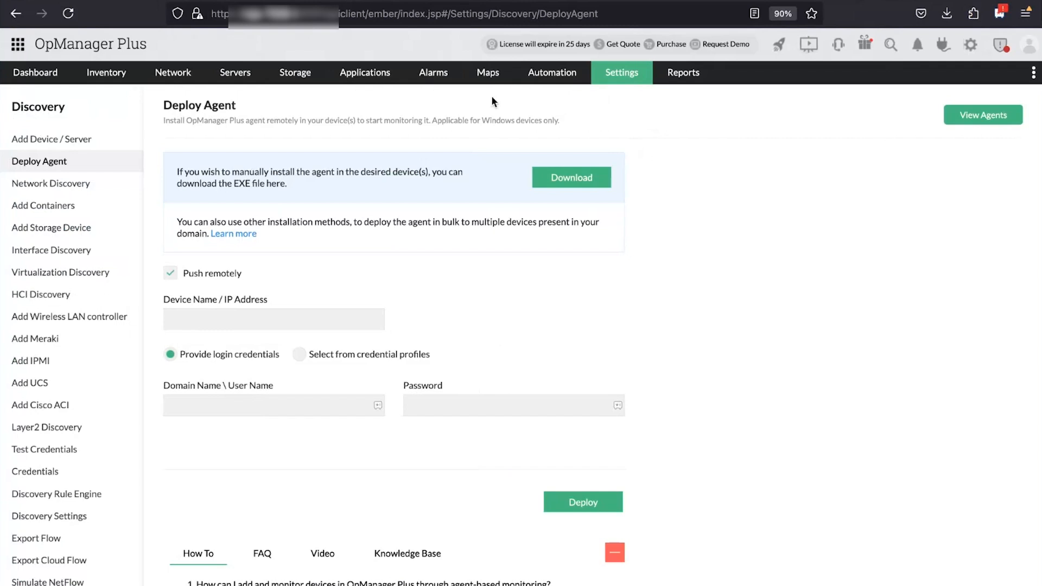
Open the Inventory's Network devices list showing the Cisco router CiscoRouter1.ITOM
left_click(124, 81)
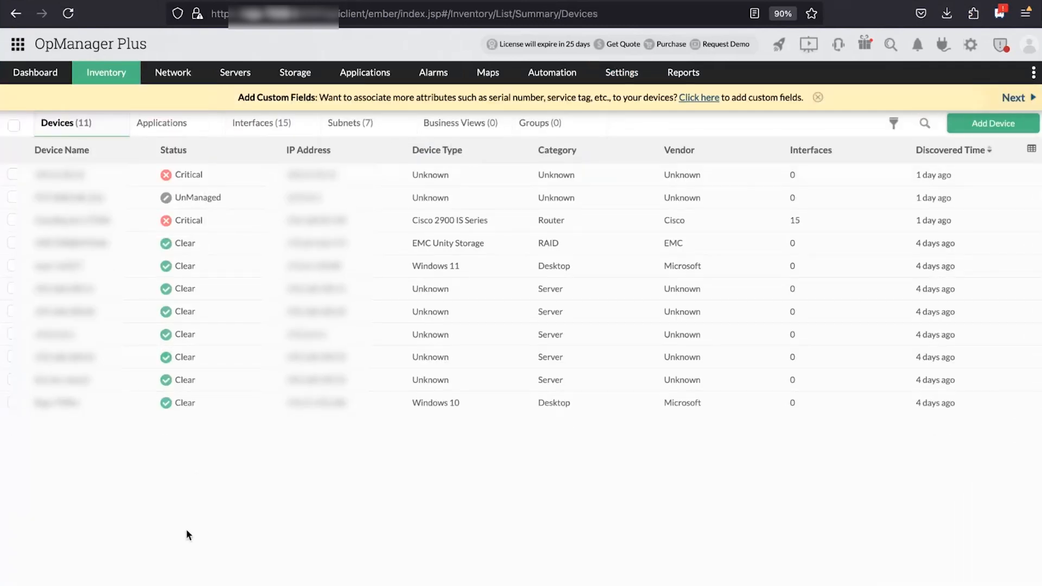
left_click(168, 77)
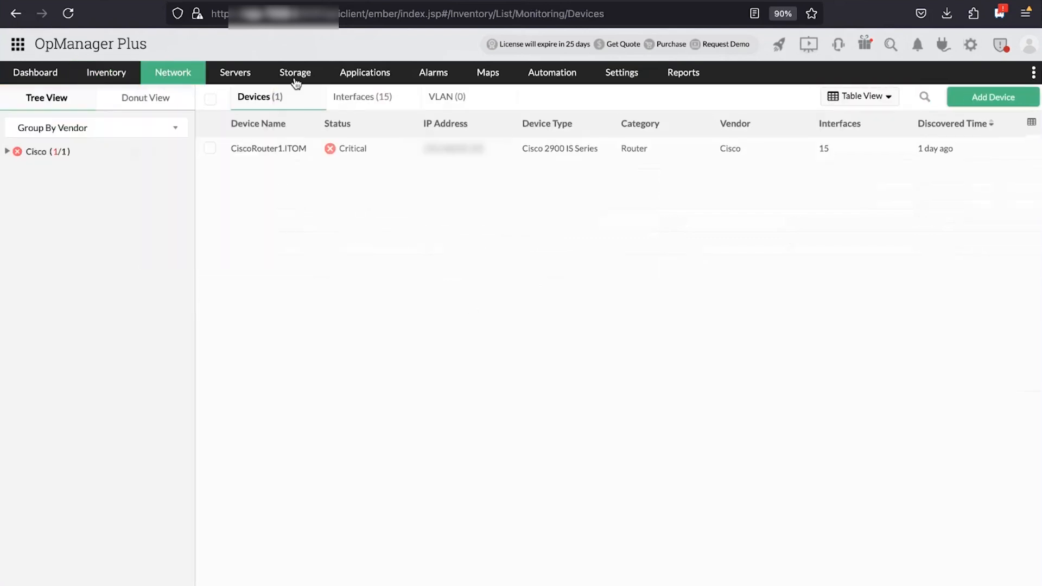
mouse_move(296, 82)
mouse_move(251, 76)
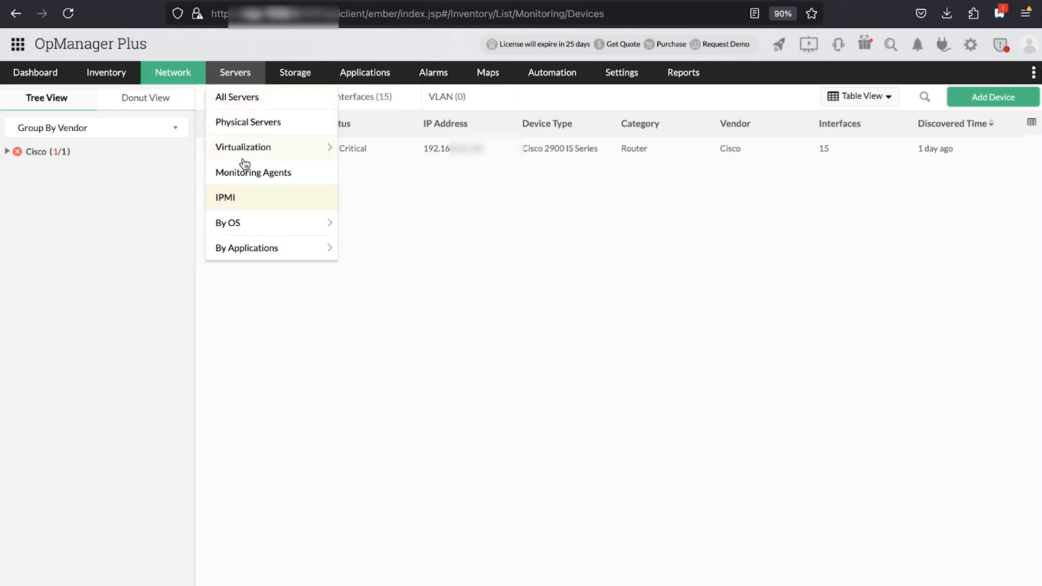
mouse_move(185, 76)
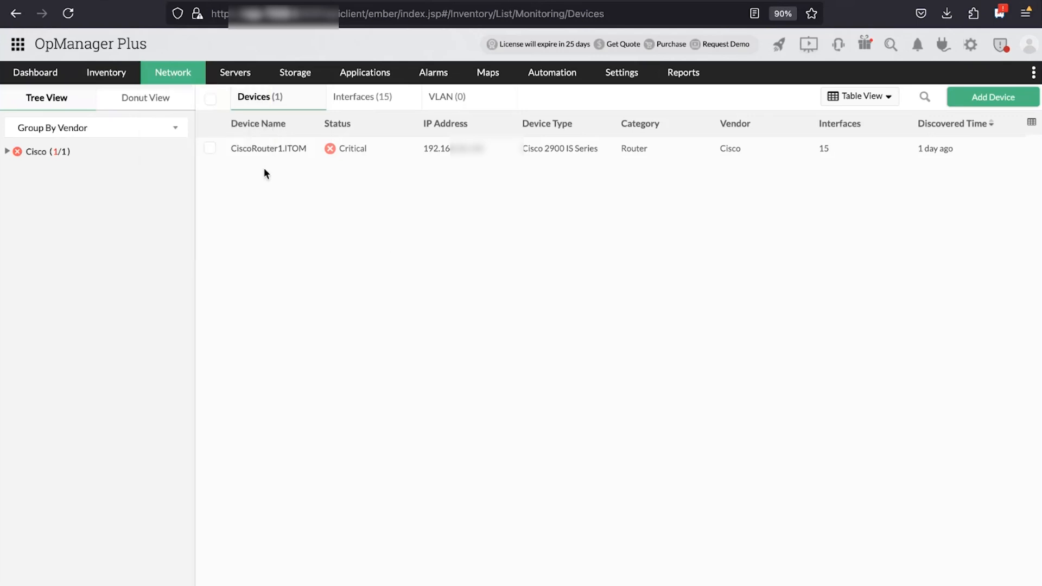
View CiscoRouter1.ITOM's interfaces, then go to the Settings overview
left_click(293, 155)
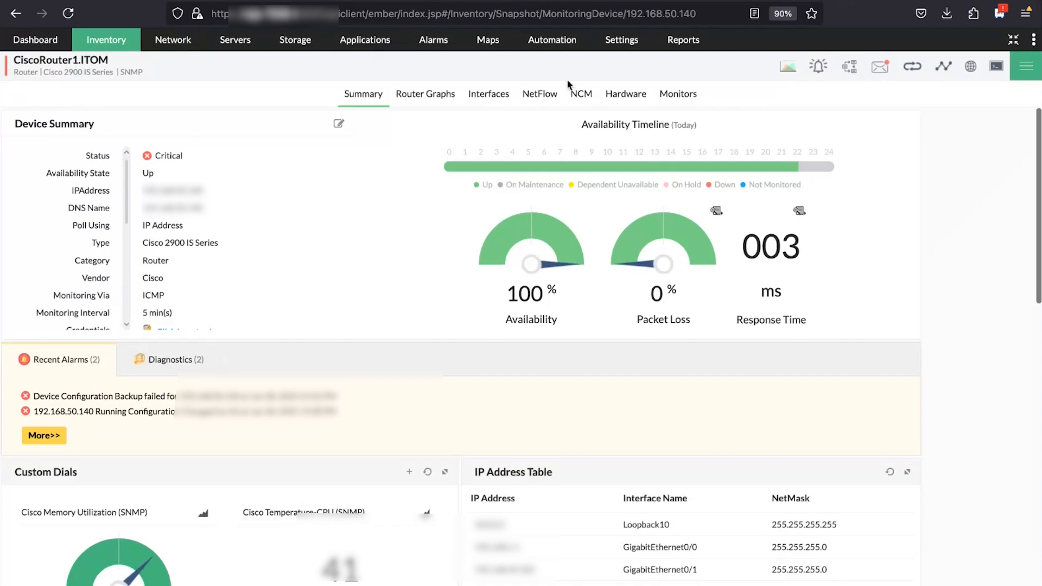
left_click(488, 94)
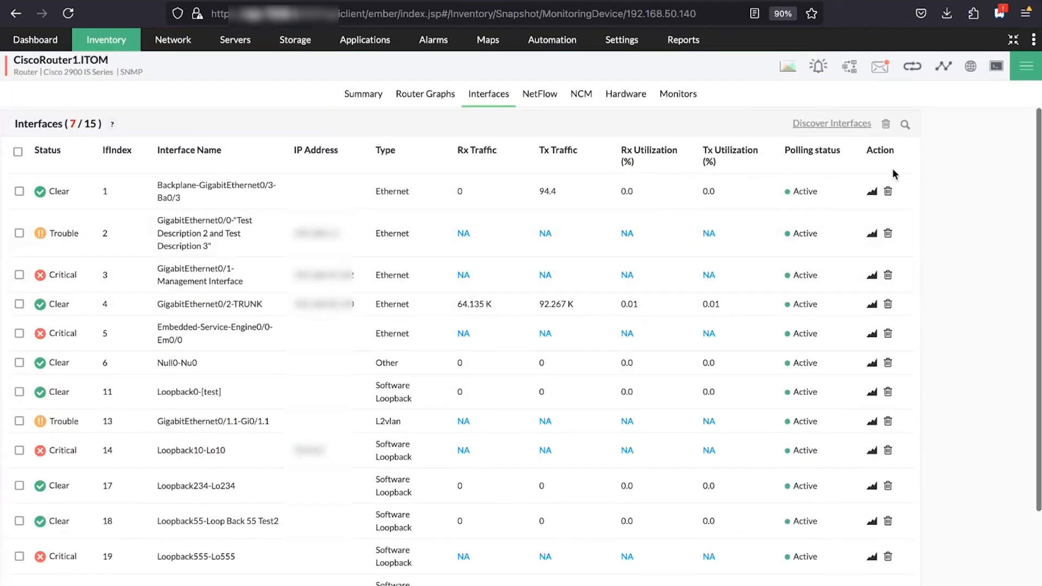
left_click(623, 41)
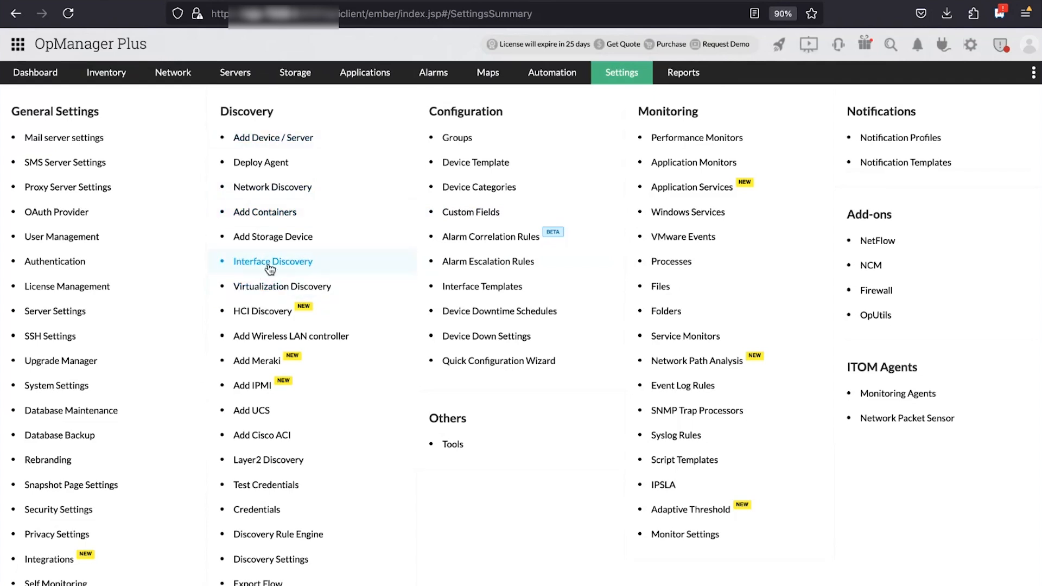
Create a new Interface Discovery profile named 'Branch office rule'
left_click(289, 264)
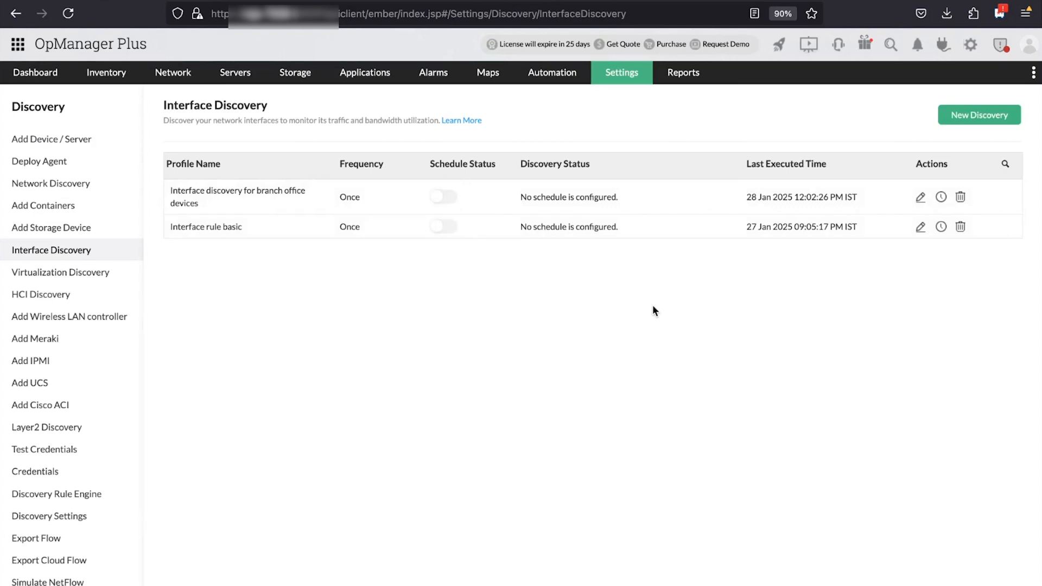
left_click(975, 112)
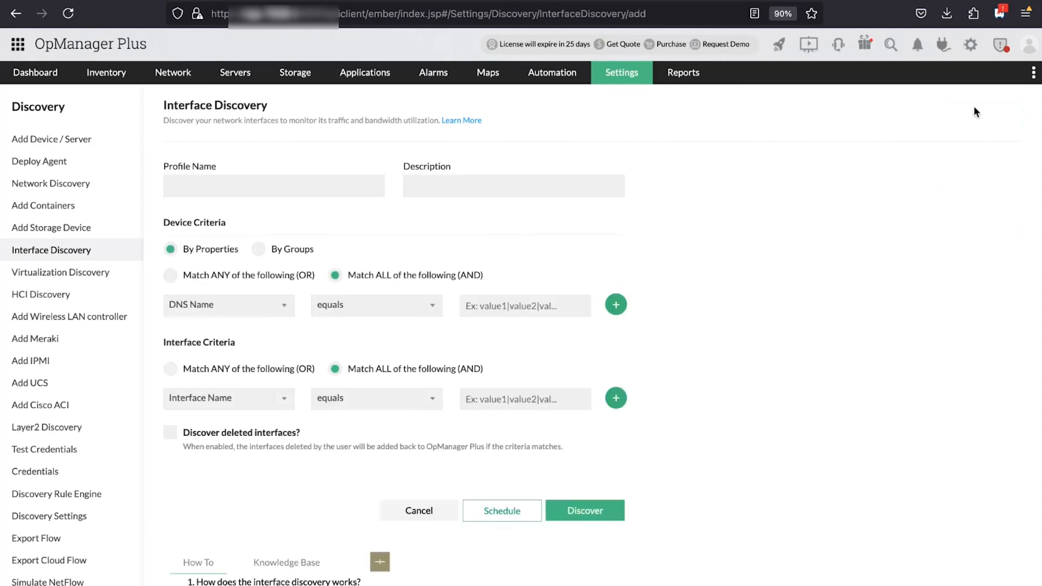
left_click(208, 190)
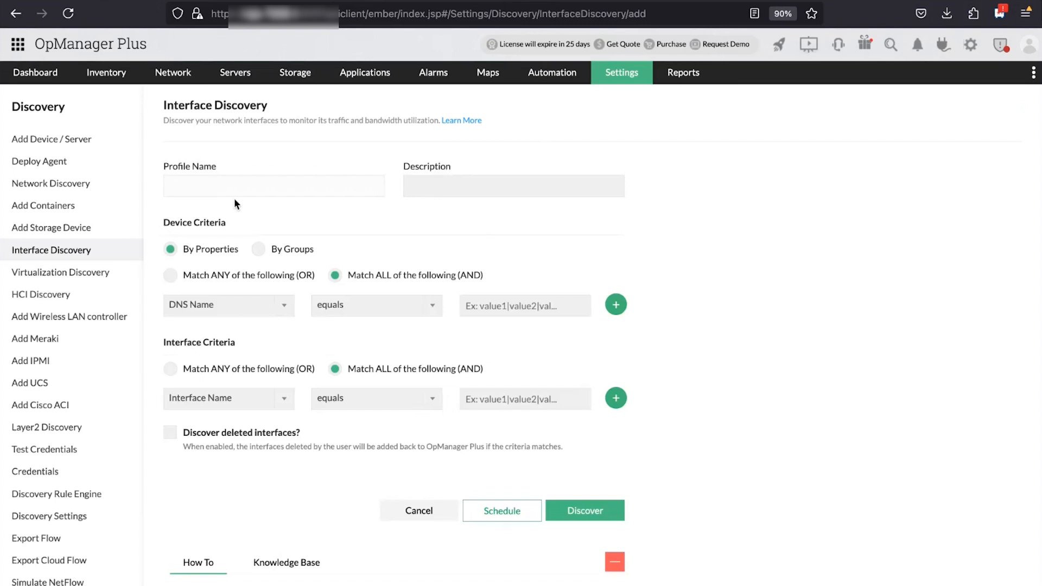
type("Branch office rule")
Give the profile device criteria Vendor equals Cisco and Category equals Router
left_click(283, 312)
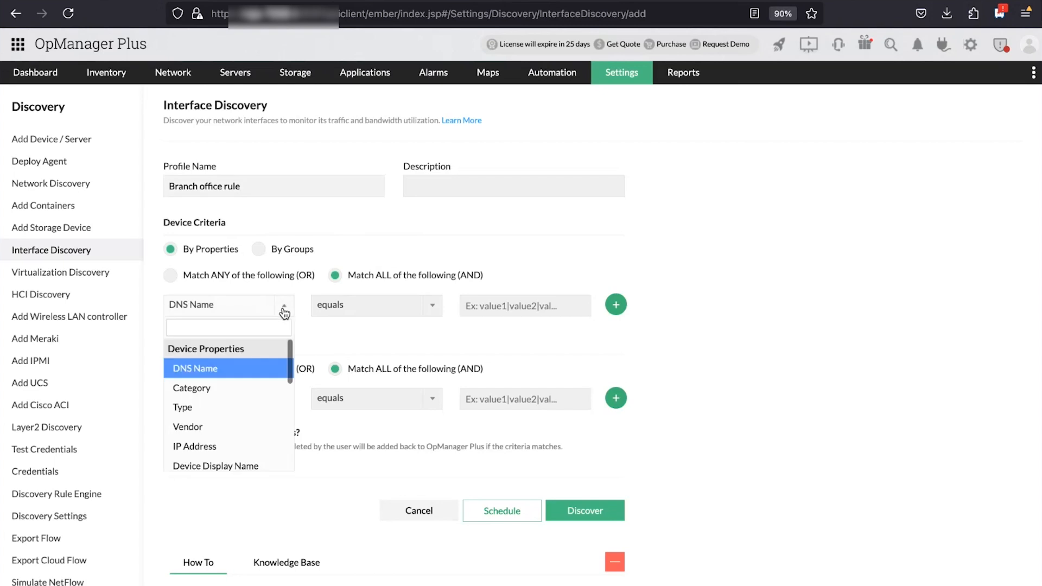
scroll(215, 406, "down", 1)
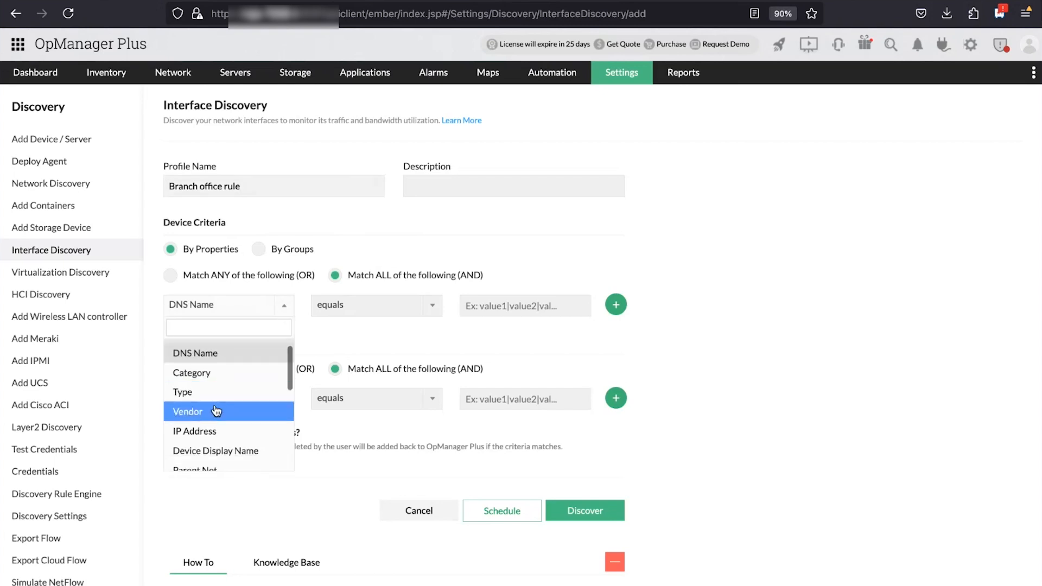
left_click(215, 407)
left_click(529, 301)
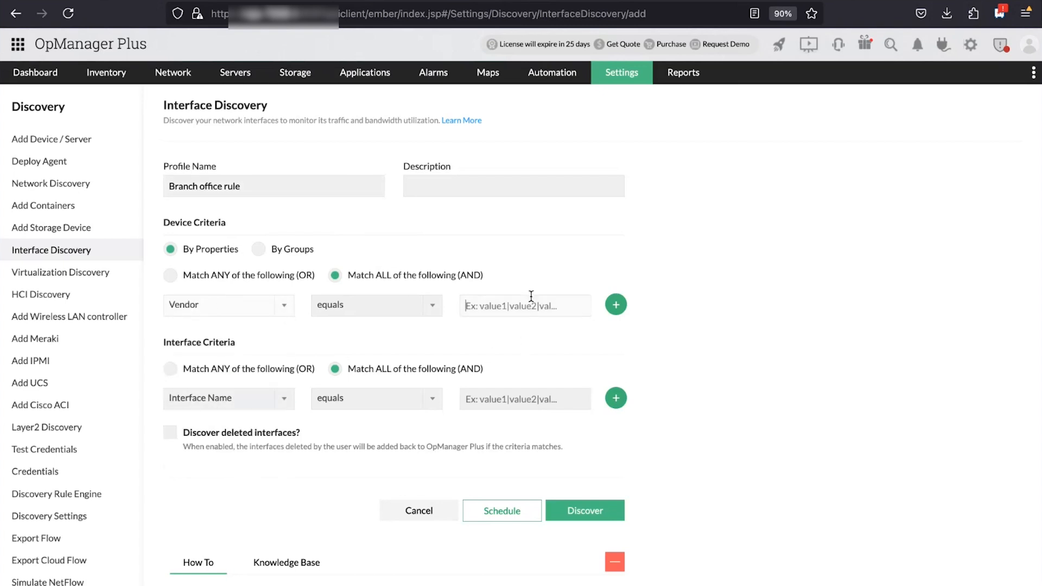
type("Cisco")
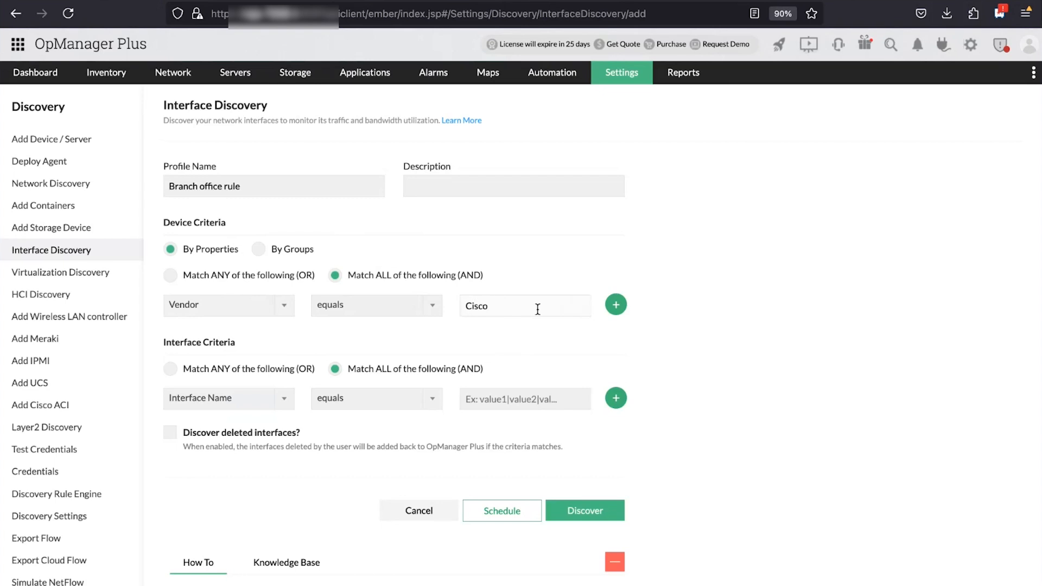
left_click(618, 310)
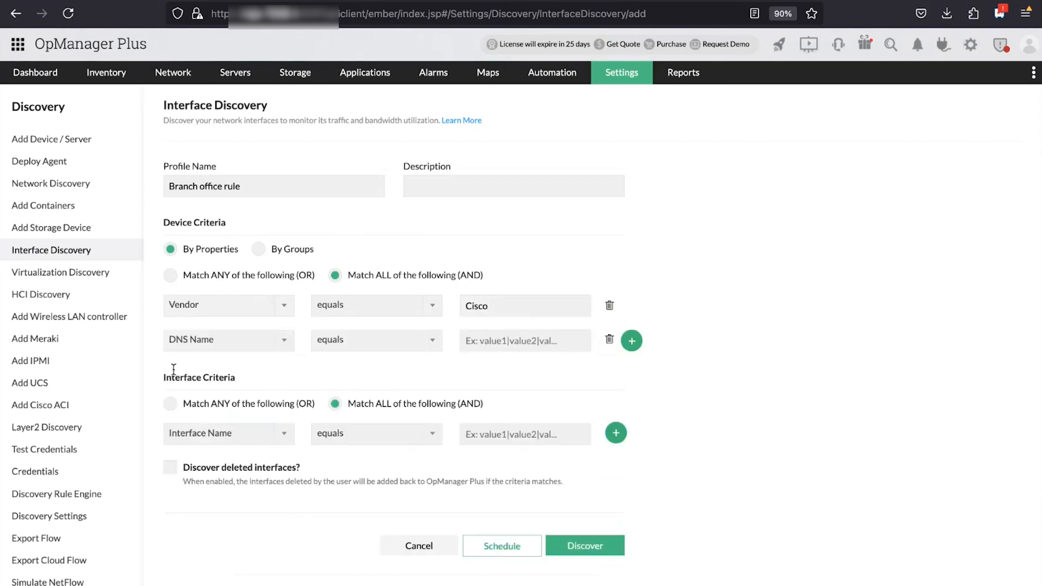
left_click(274, 346)
left_click(174, 422)
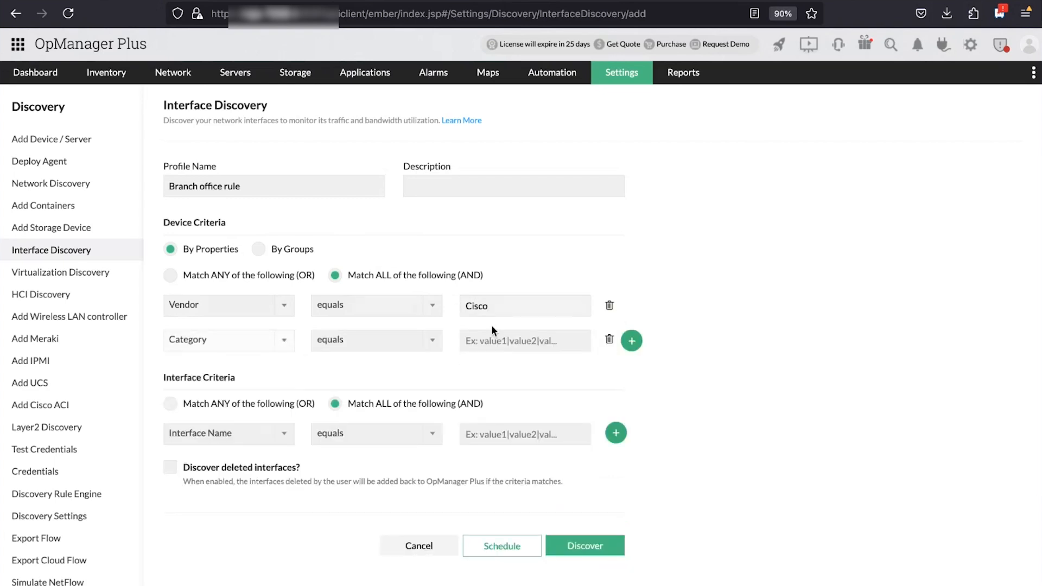
left_click(502, 342)
type("Router")
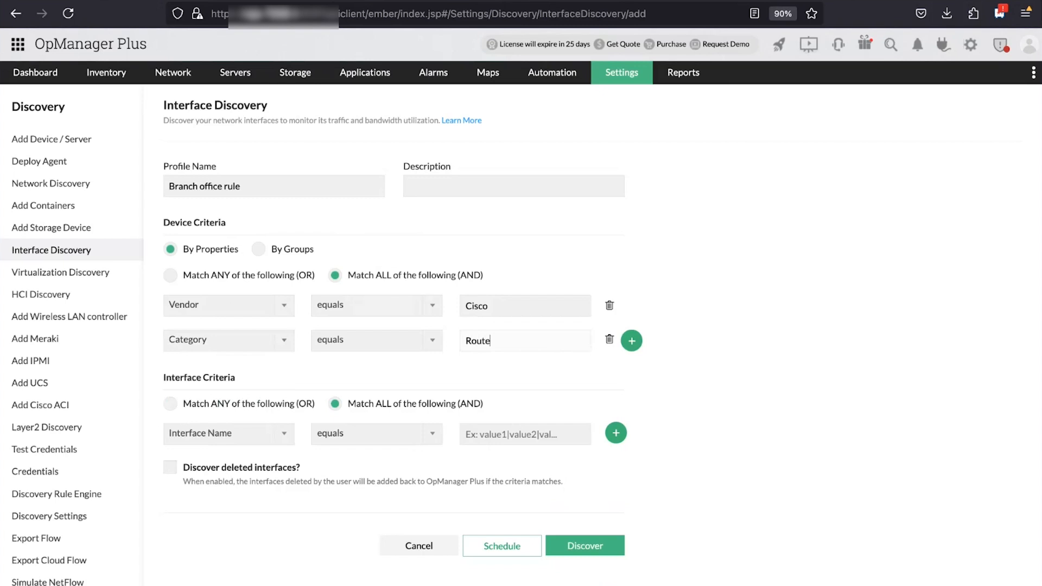
left_click(679, 330)
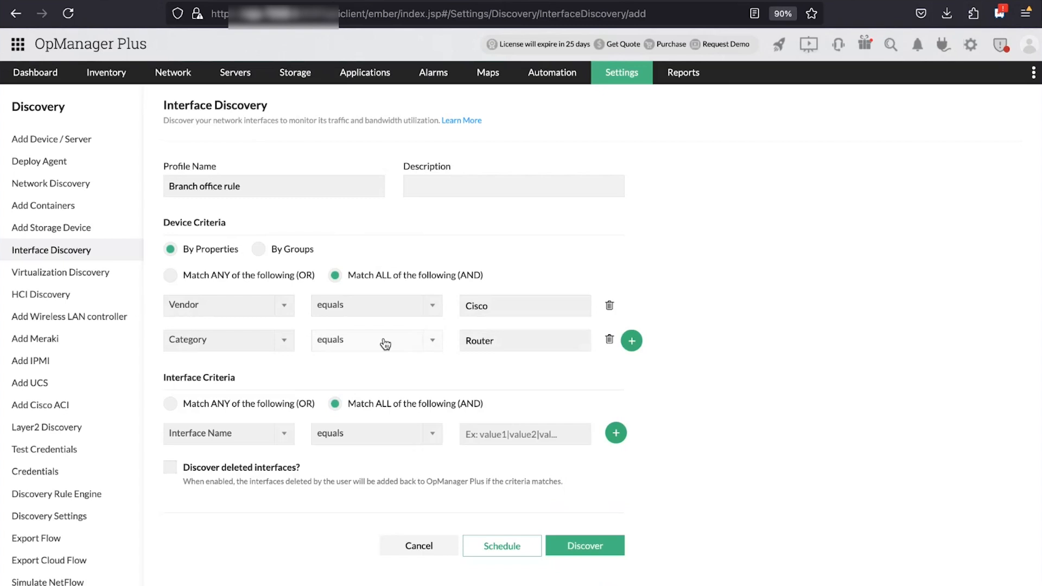
Set the interface criterion to Interface speed greater than 100Mbps, removing the extra Interface Name row
scroll(535, 358, "down", 2)
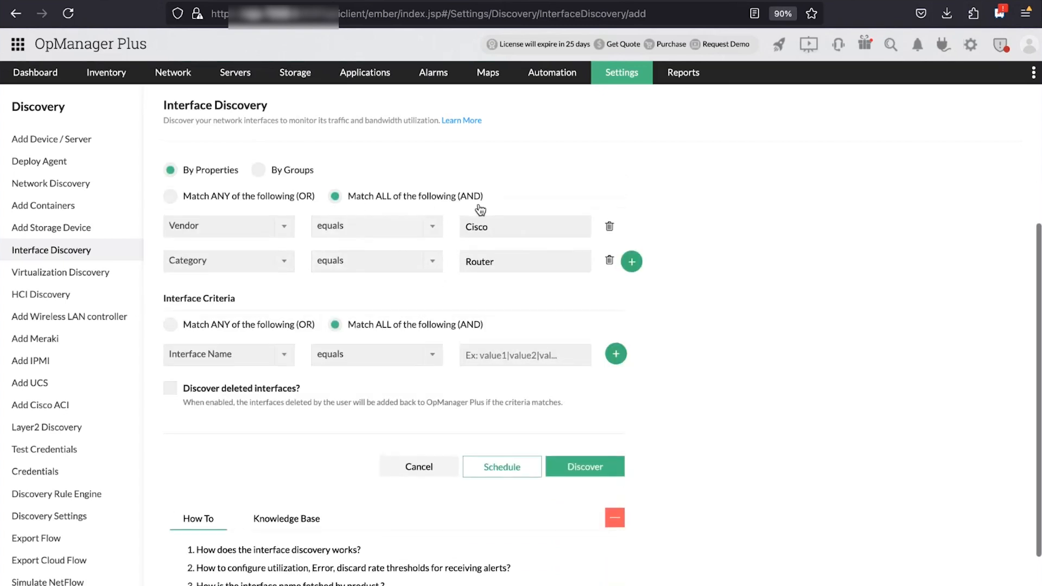
scroll(464, 319, "down", 2)
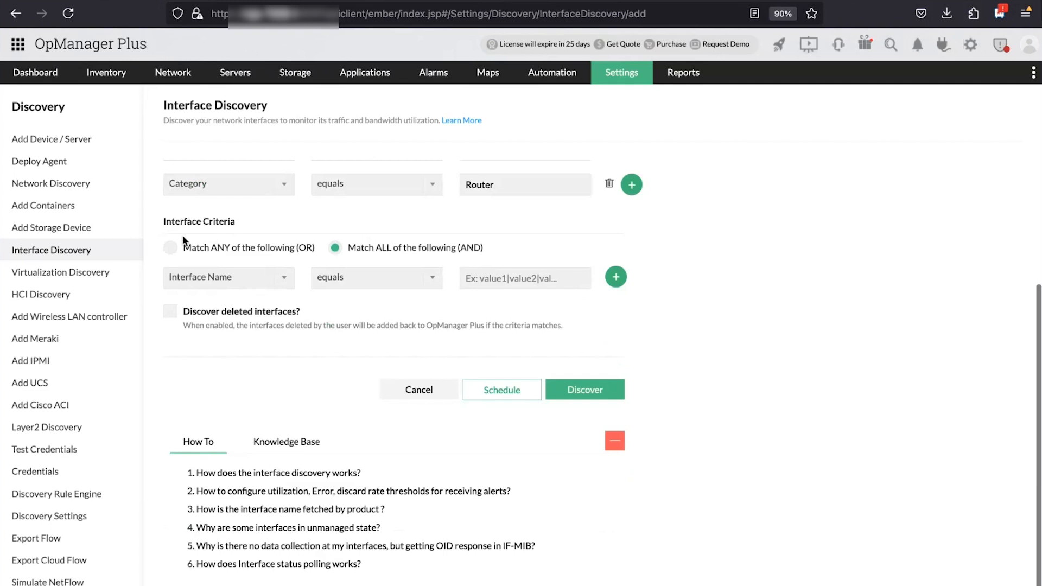
left_click(284, 278)
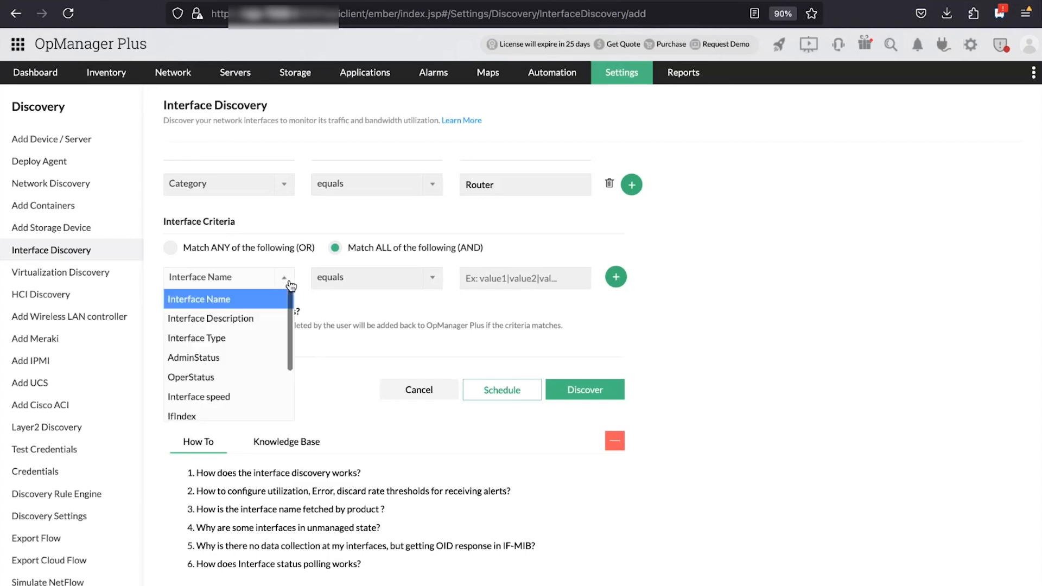
left_click(217, 399)
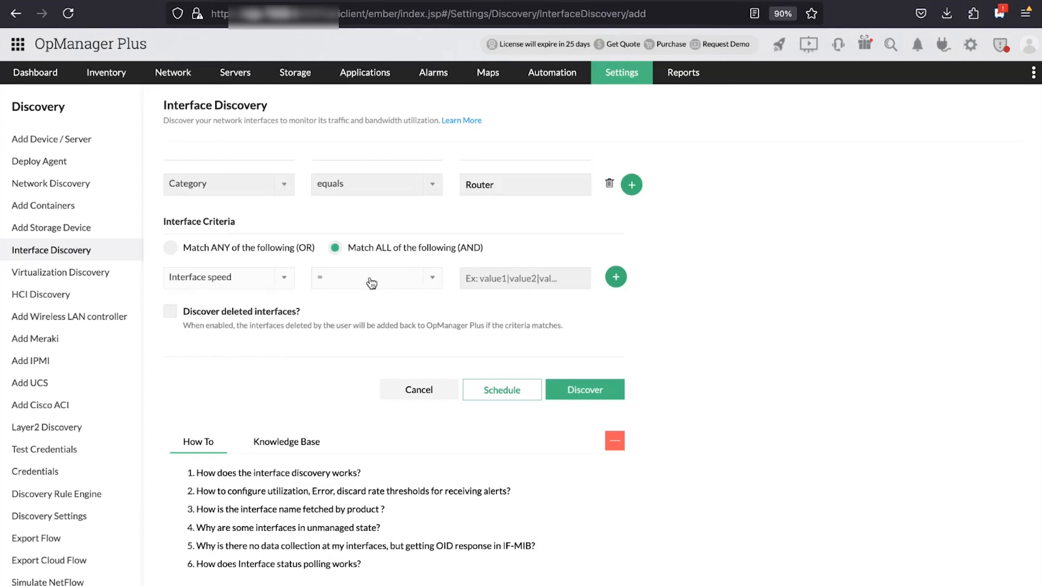
left_click(431, 278)
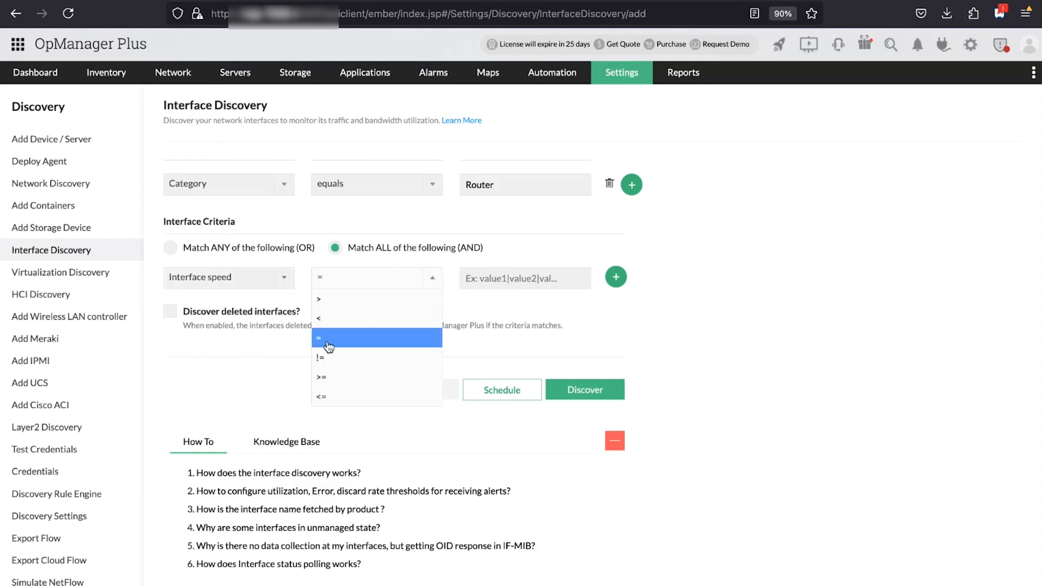
left_click(333, 299)
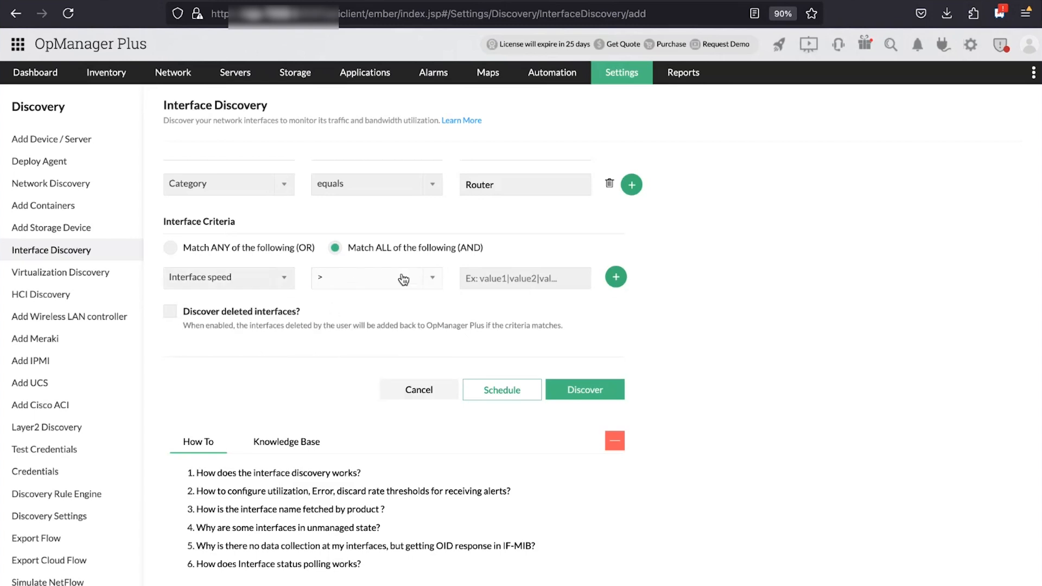
left_click(575, 278)
type("100")
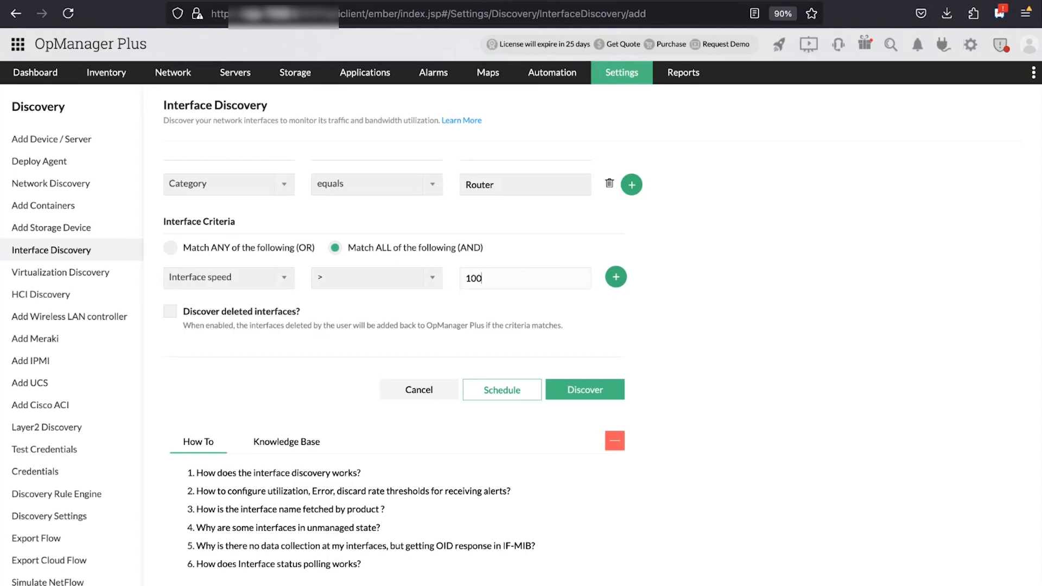
type("Mbps")
left_click(615, 278)
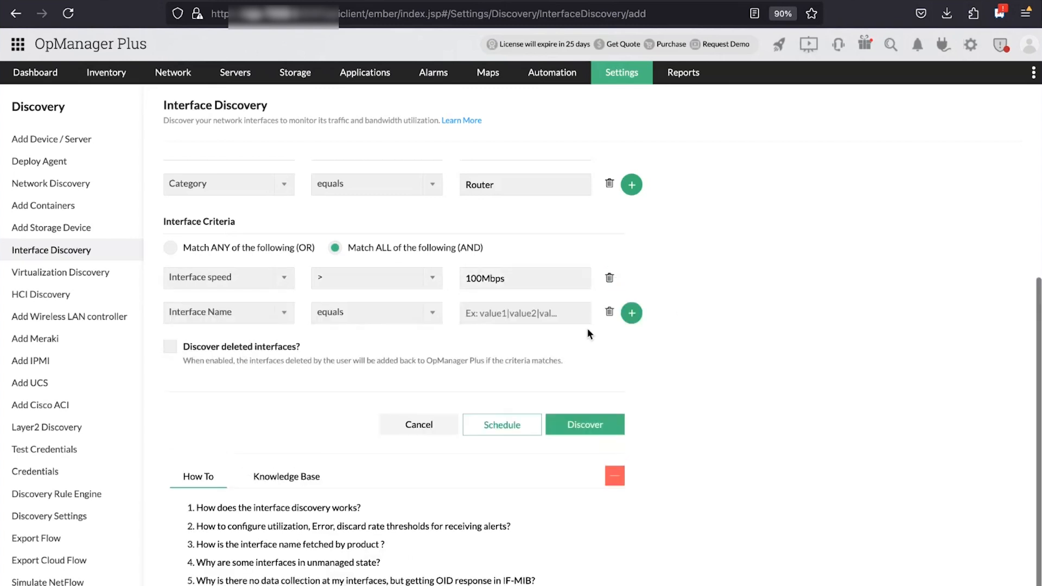
left_click(609, 313)
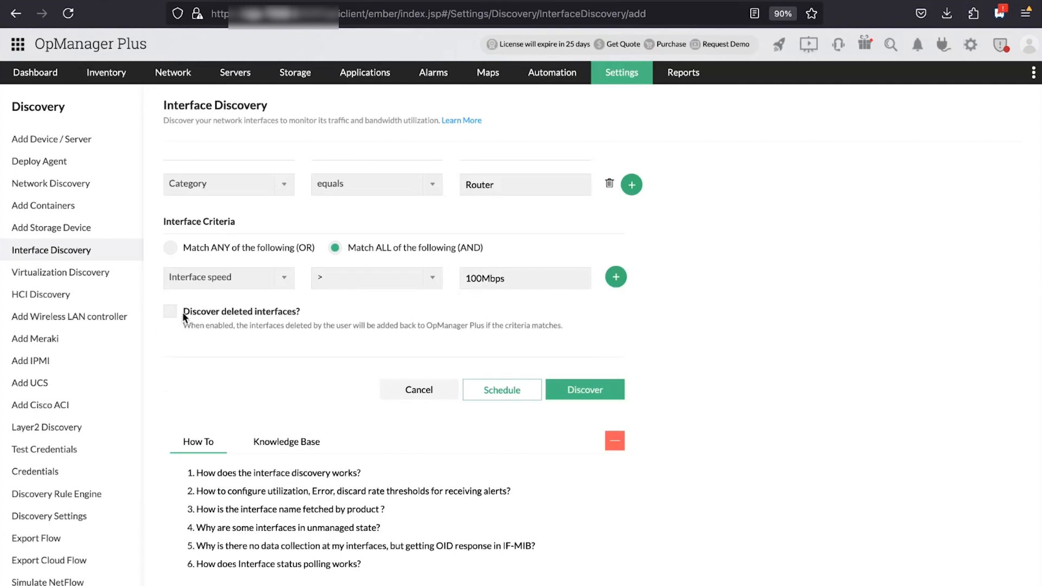
Save the Branch office rule profile, start its discovery, and return to Settings
scroll(509, 358, "up", 3)
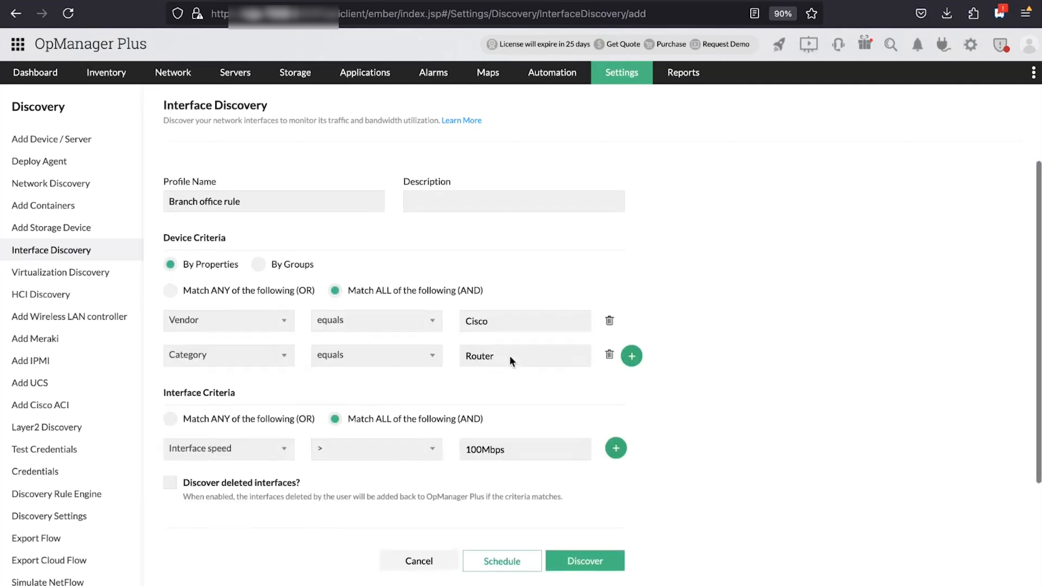
left_click(597, 545)
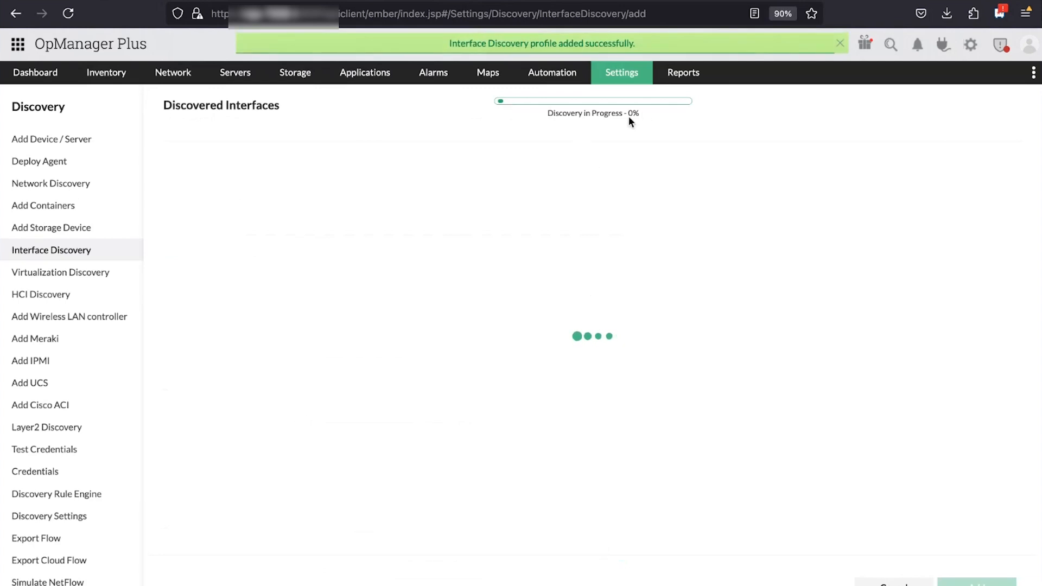
left_click(621, 72)
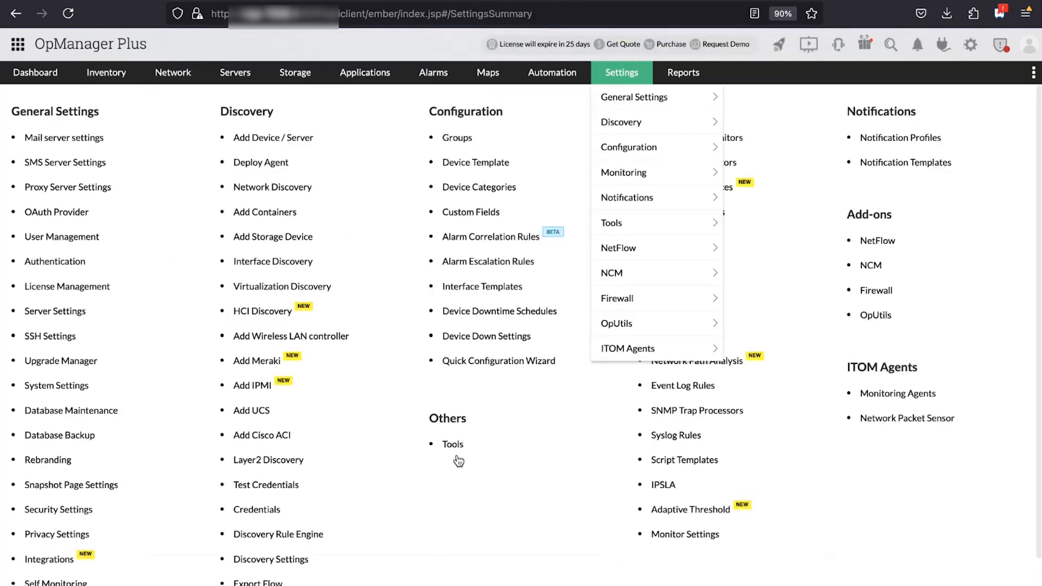
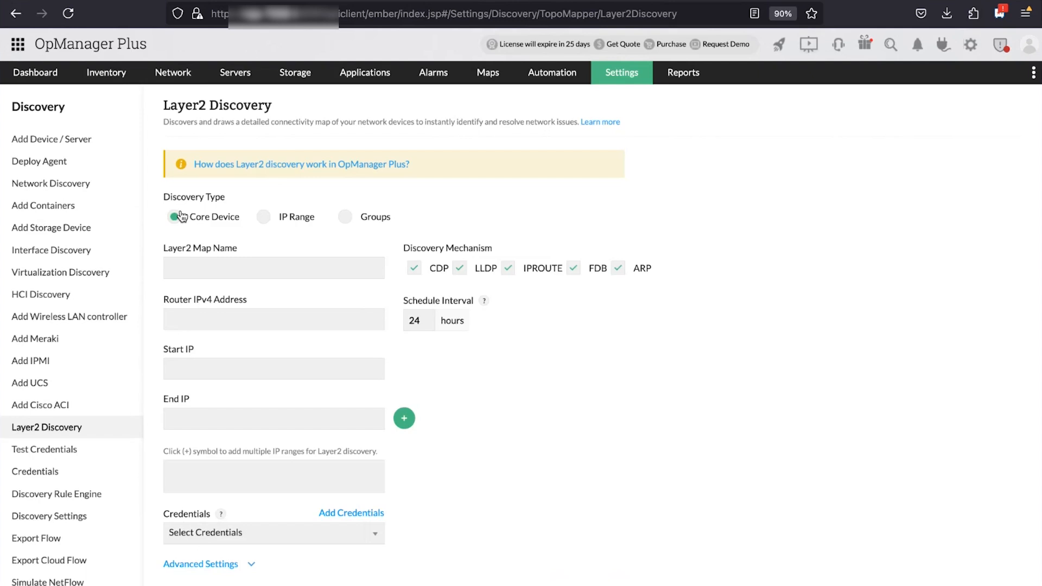
Name the map 'Layer 2 test map' and leave only LLDP and ARP discovery enabled
left_click(194, 267)
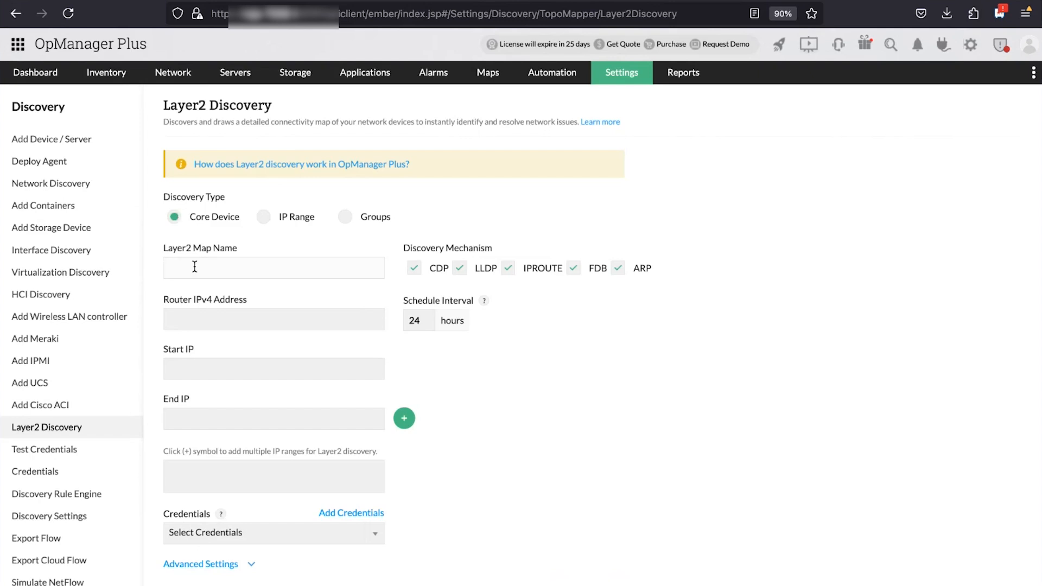
type("Layer 2 test map")
left_click(416, 274)
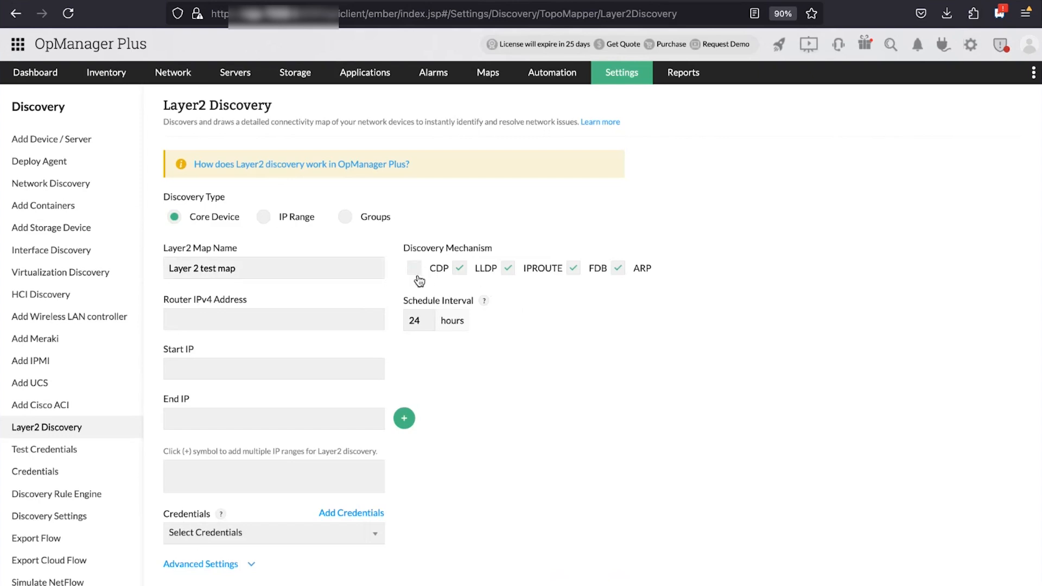
left_click(459, 270)
left_click(508, 270)
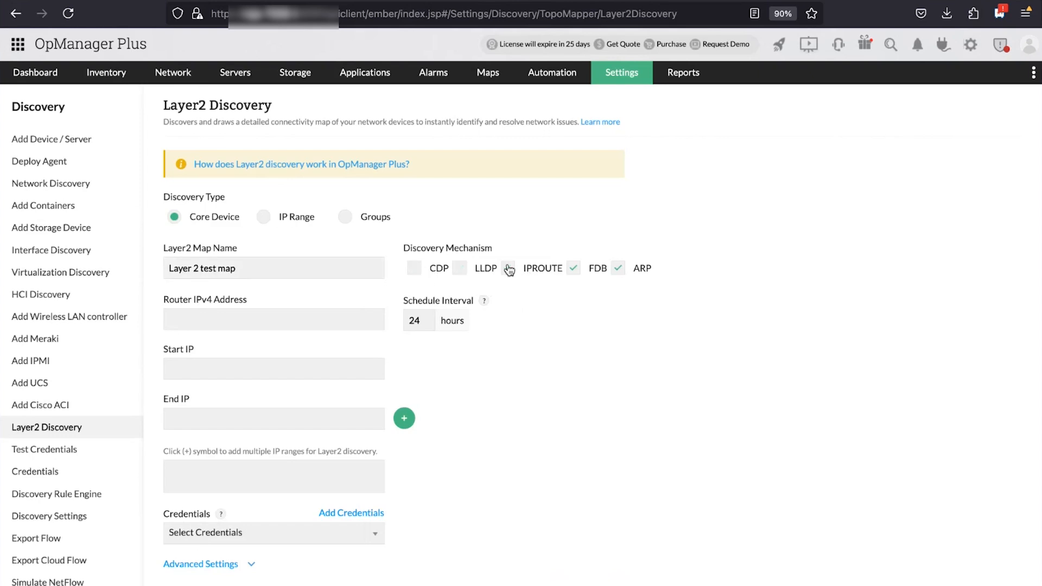
left_click(585, 274)
left_click(610, 272)
left_click(618, 268)
left_click(468, 270)
Enter the router IPv4 address and the start and end IPs of the discovery range
left_click(243, 313)
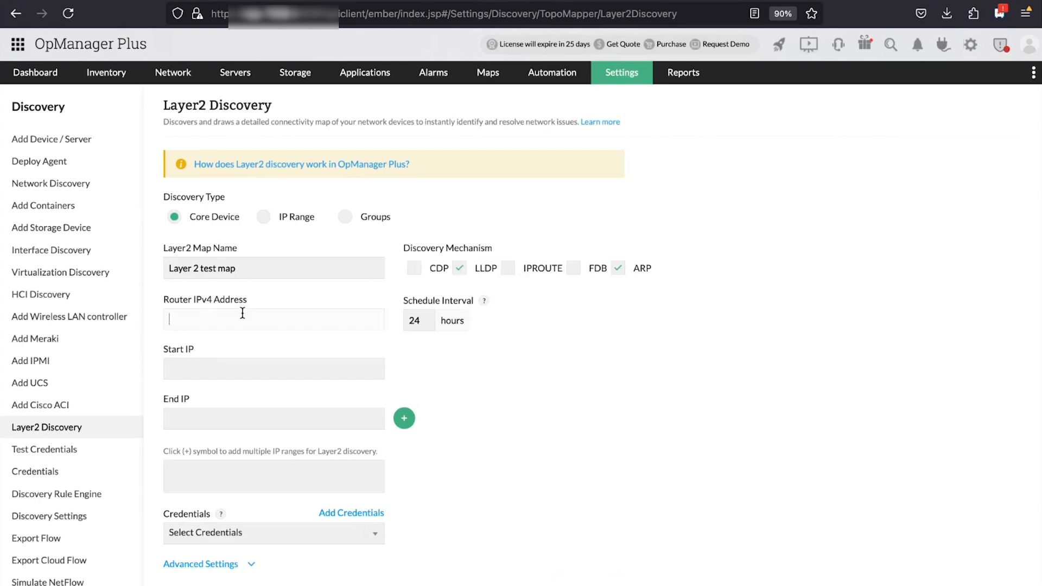
type("192168")
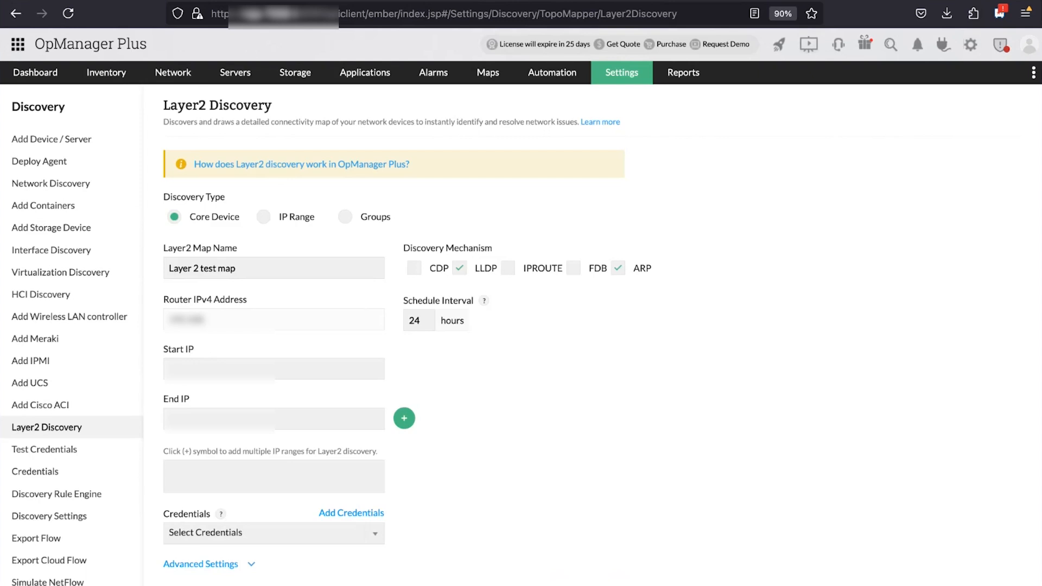
type(".50.140")
left_click(285, 369)
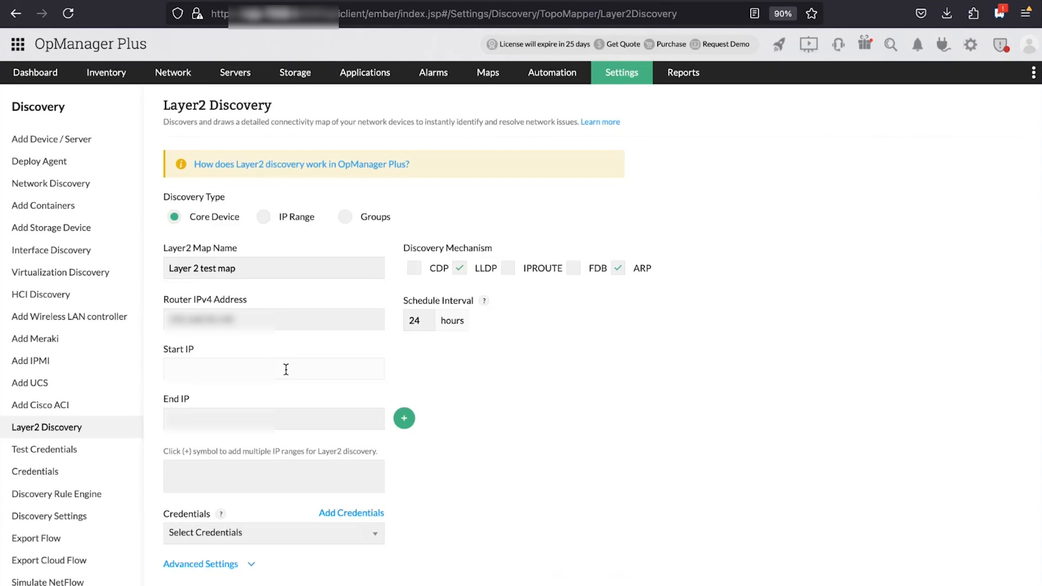
type("192.168.5")
key("BackSpace")
key("BackSpace")
key("BackSpace")
key("BackSpace")
type("68.50.1")
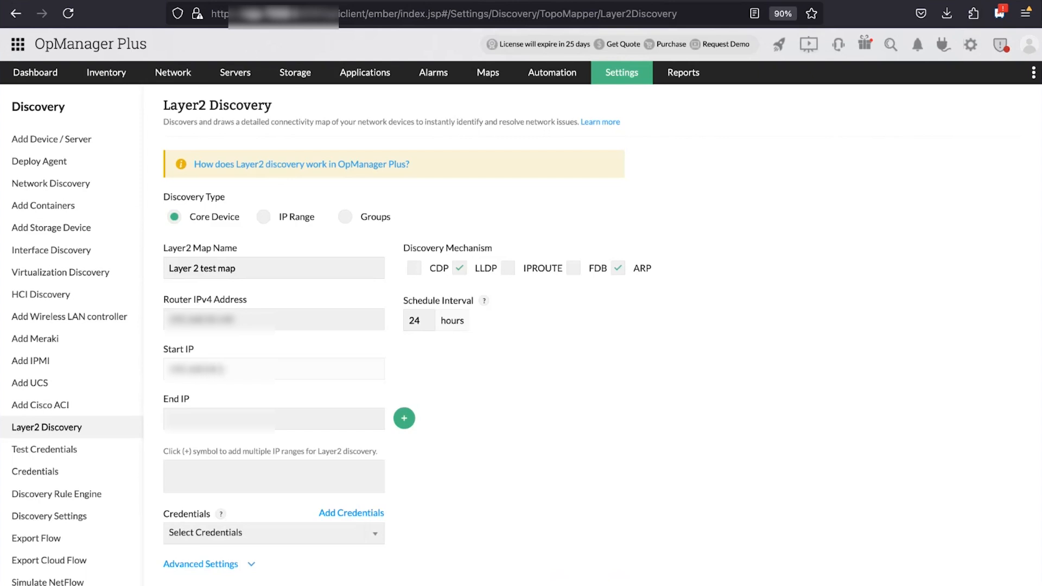
double_click(239, 363)
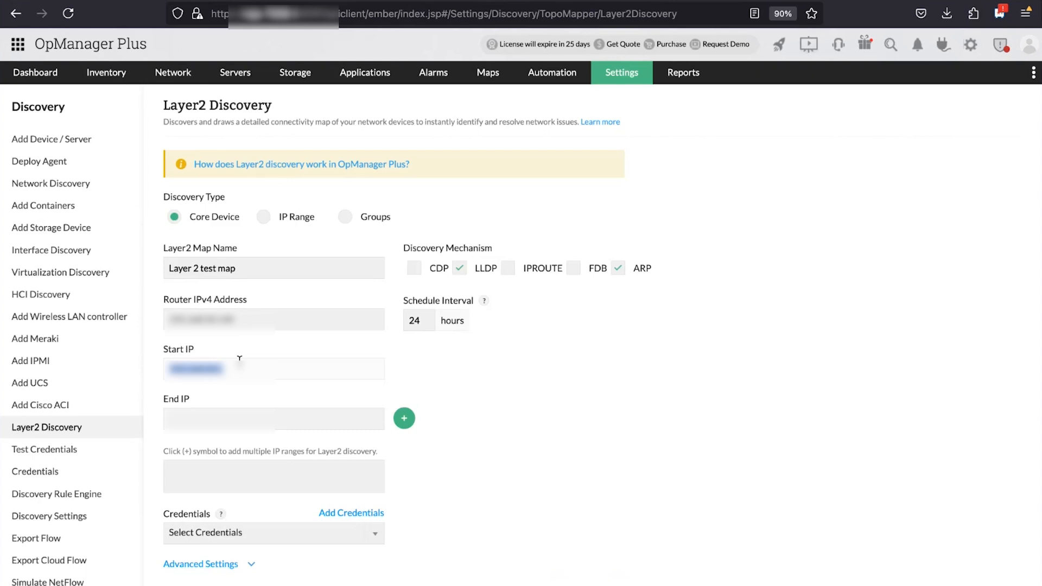
left_click(225, 415)
key("super+v")
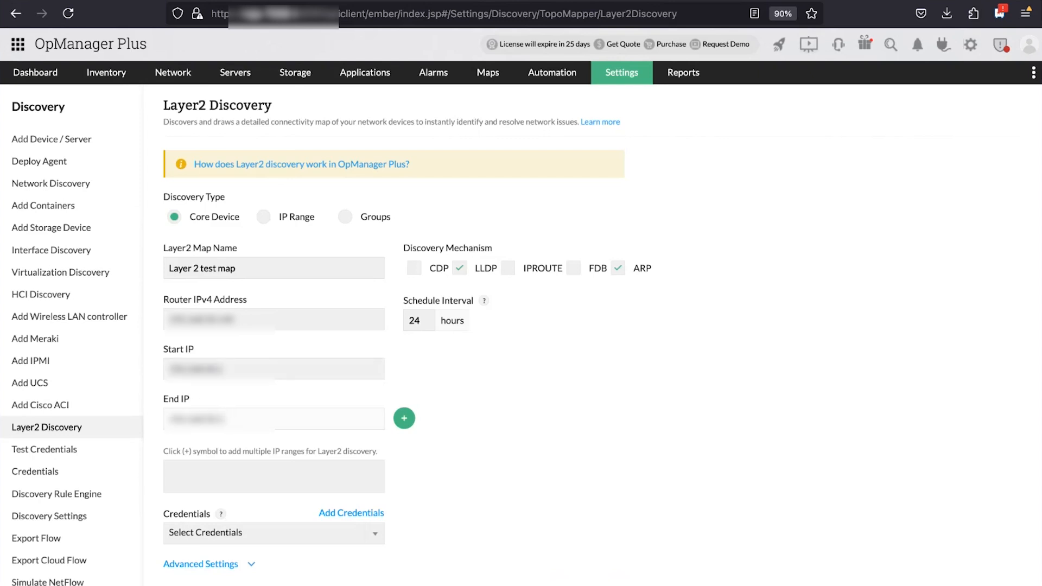
type("55")
Attach the Public SNMP v1/v2 credential to the Layer2 discovery
left_click(365, 536)
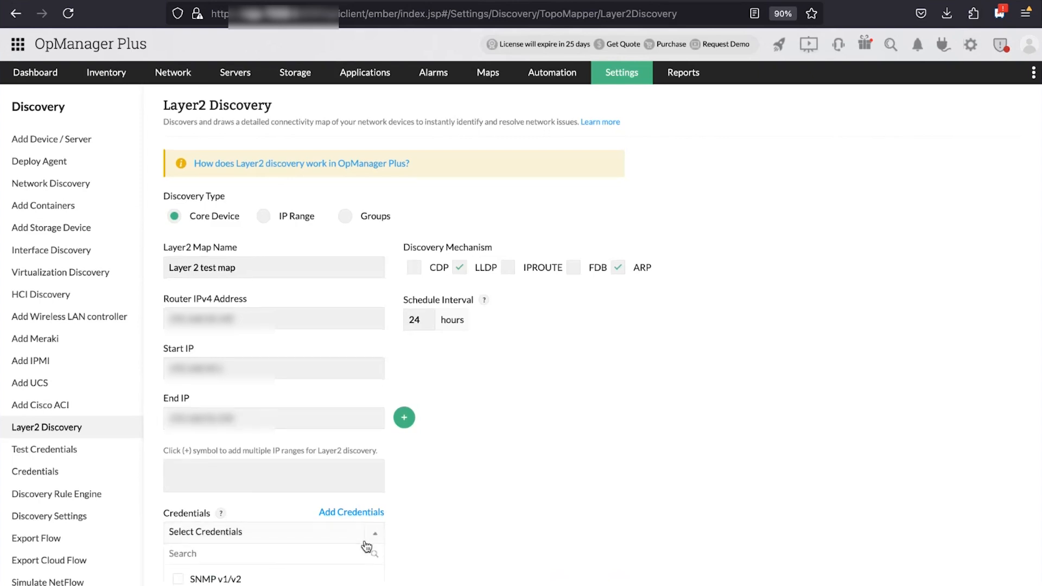
scroll(366, 545, "down", 4)
left_click(195, 382)
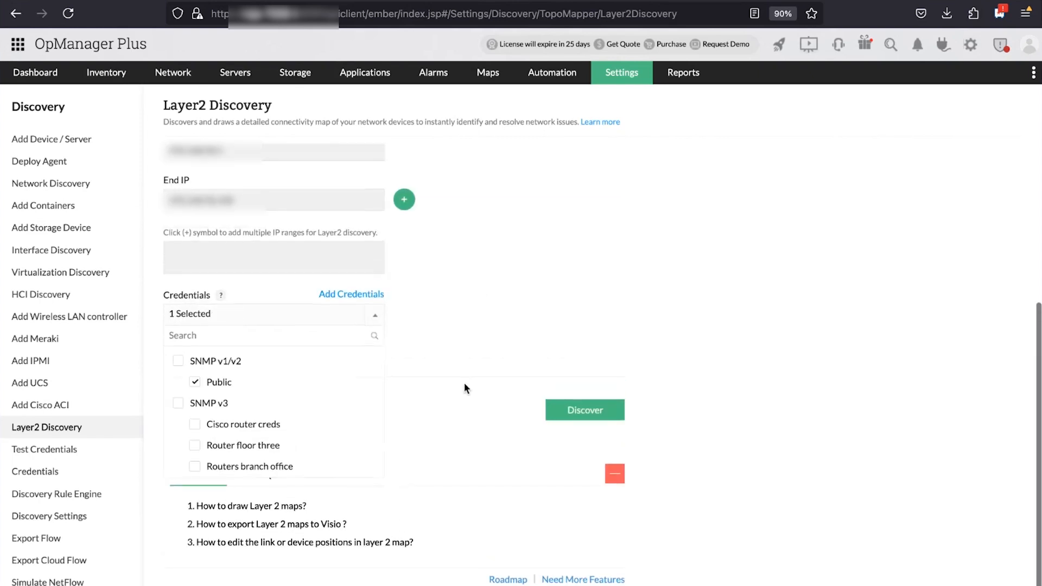
left_click(464, 383)
scroll(545, 318, "up", 2)
scroll(545, 318, "down", 3)
scroll(592, 363, "up", 1)
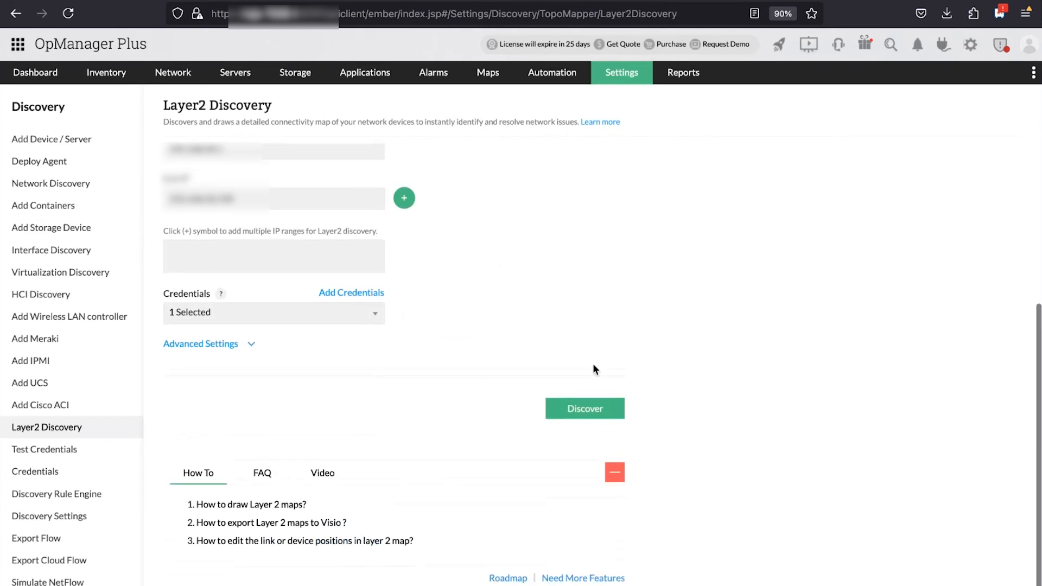
Add the start–end IP range to the range list and run the Layer2 discovery
left_click(571, 415)
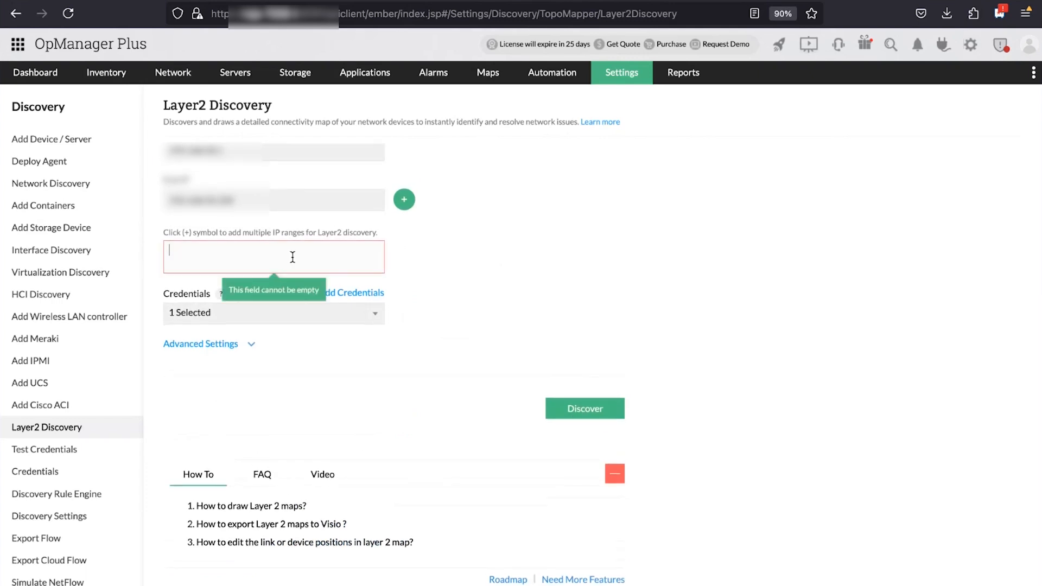
scroll(423, 228, "up", 1)
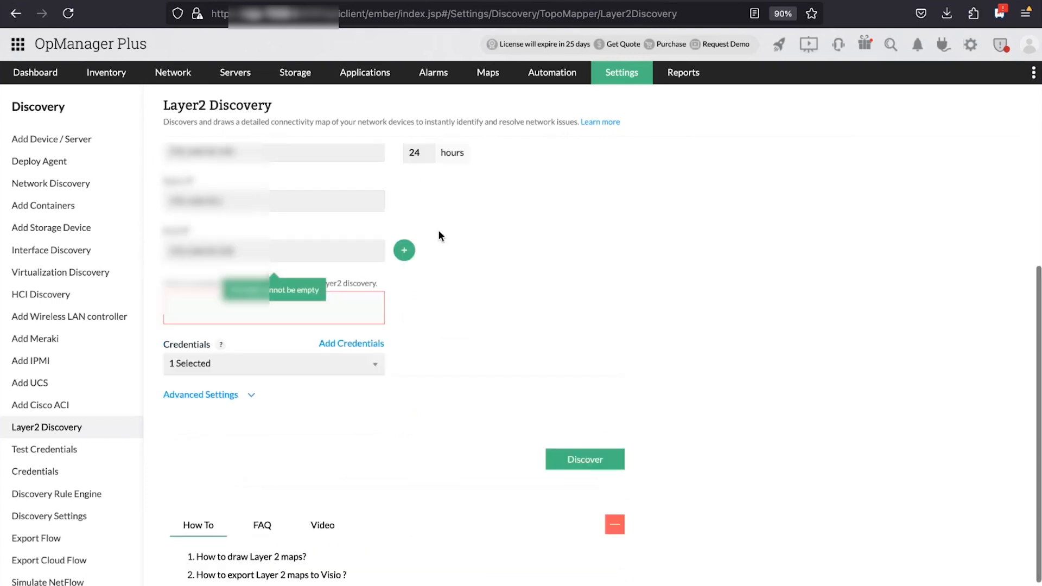
left_click(404, 251)
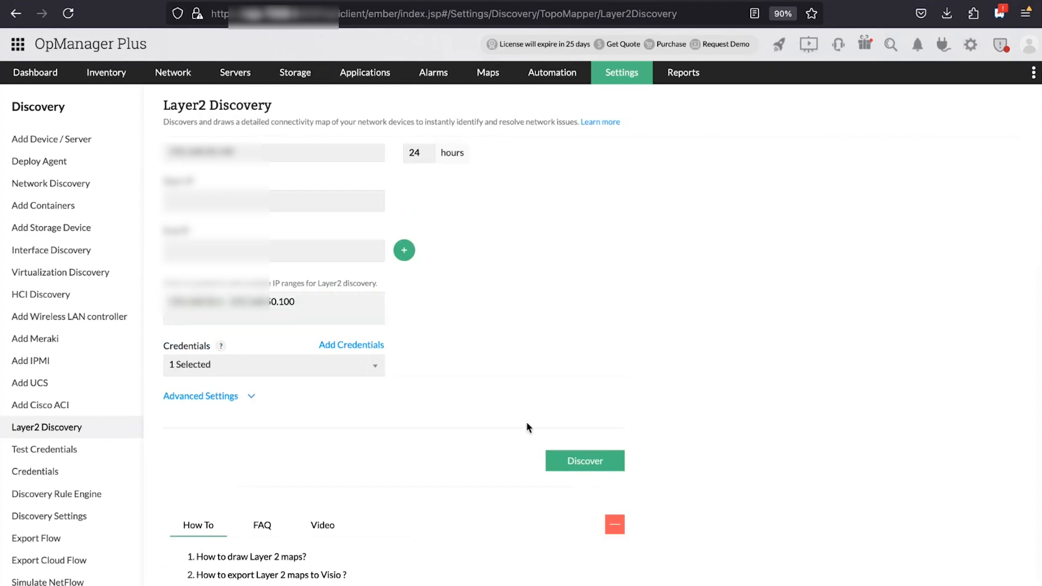
scroll(522, 406, "up", 2)
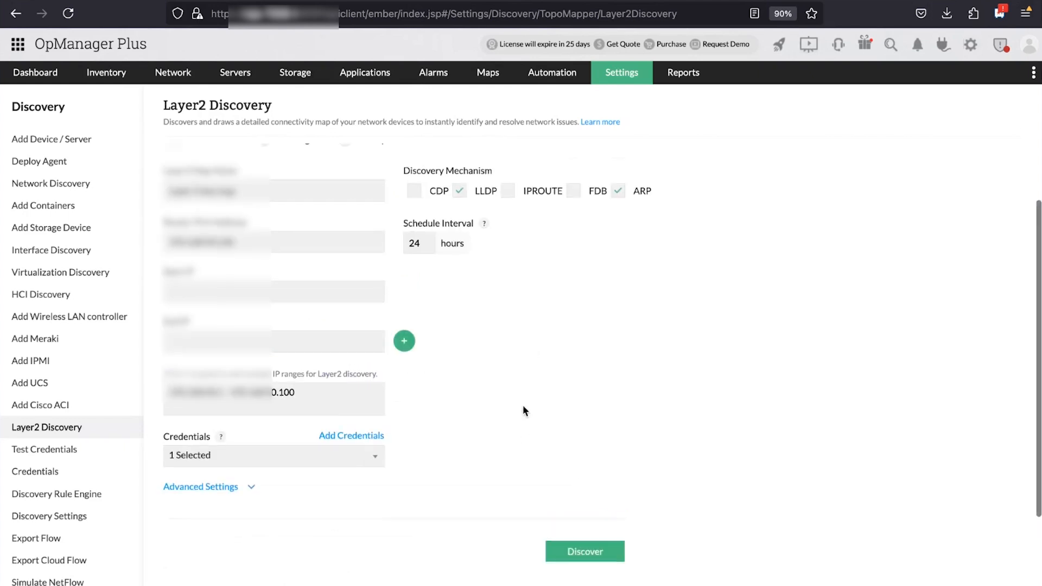
left_click(601, 553)
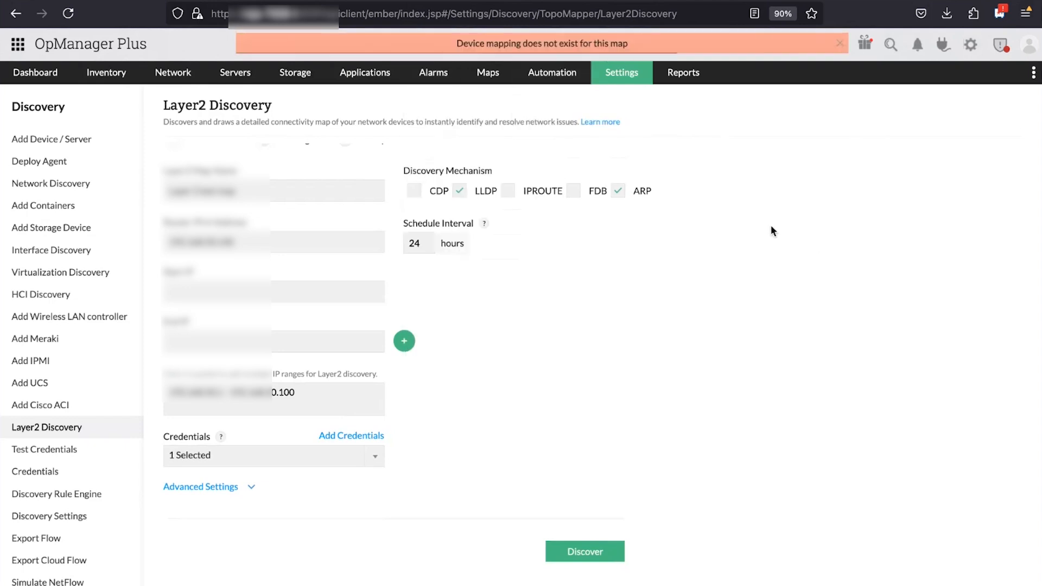
Show the Interface vs Layer 2 discovery slide and the ProductionSite map slide, then return to the browser
key("ctrl+Right")
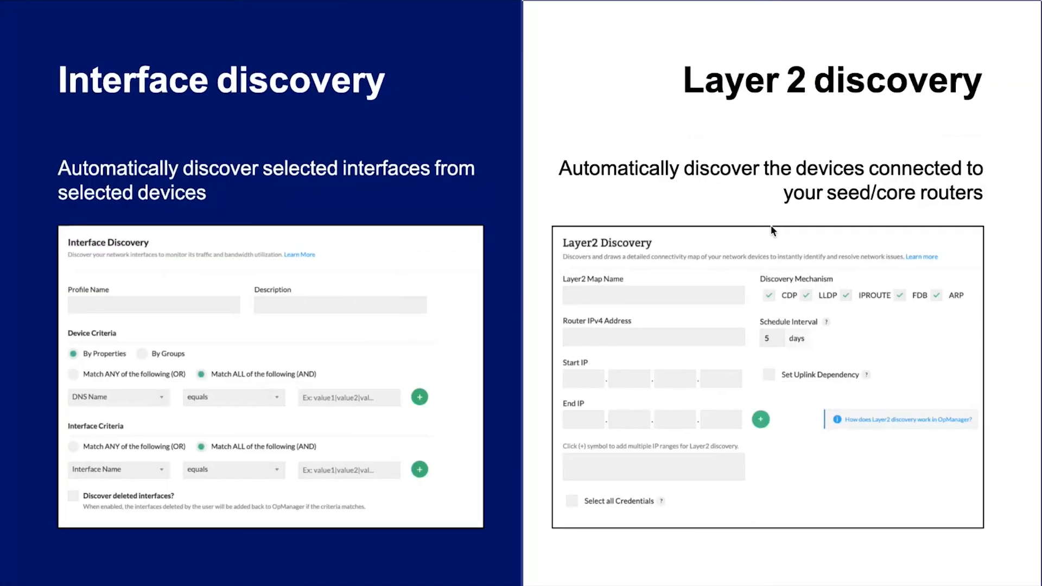
key("Right")
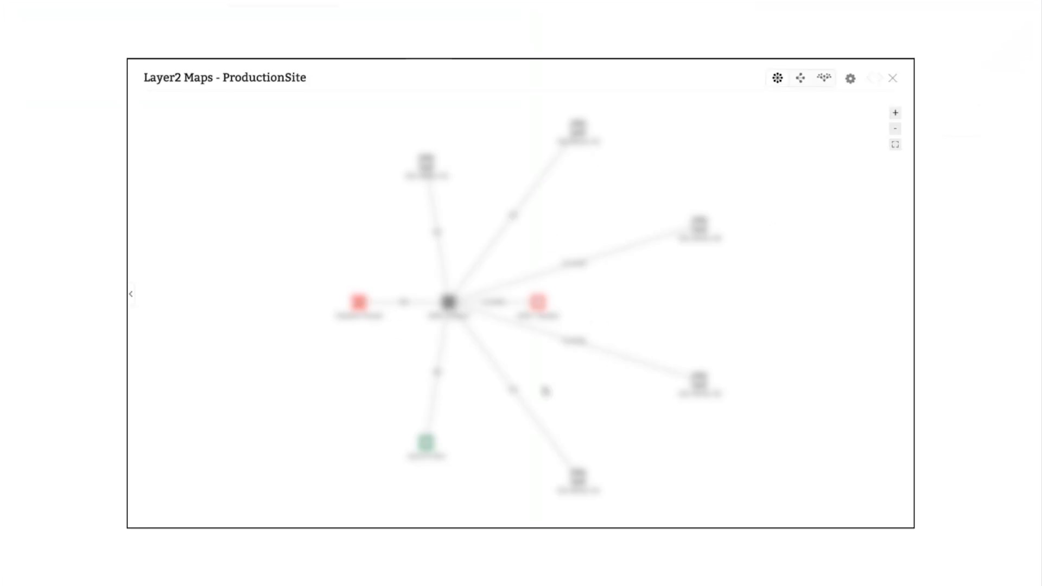
key("ctrl+Left")
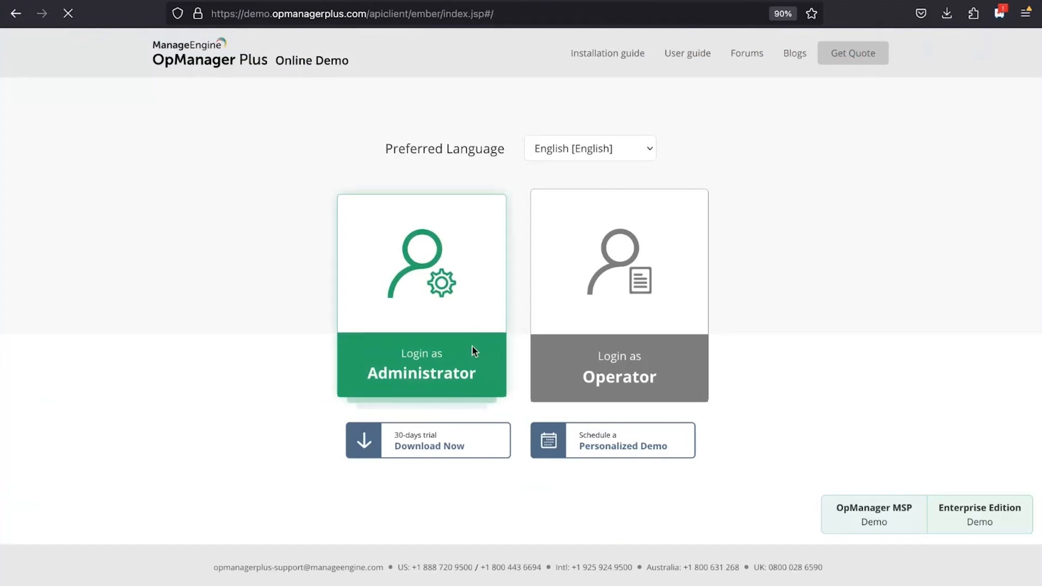
Log into the demo as Administrator and open the ProductionSite map under Layer2 Maps
left_click(472, 350)
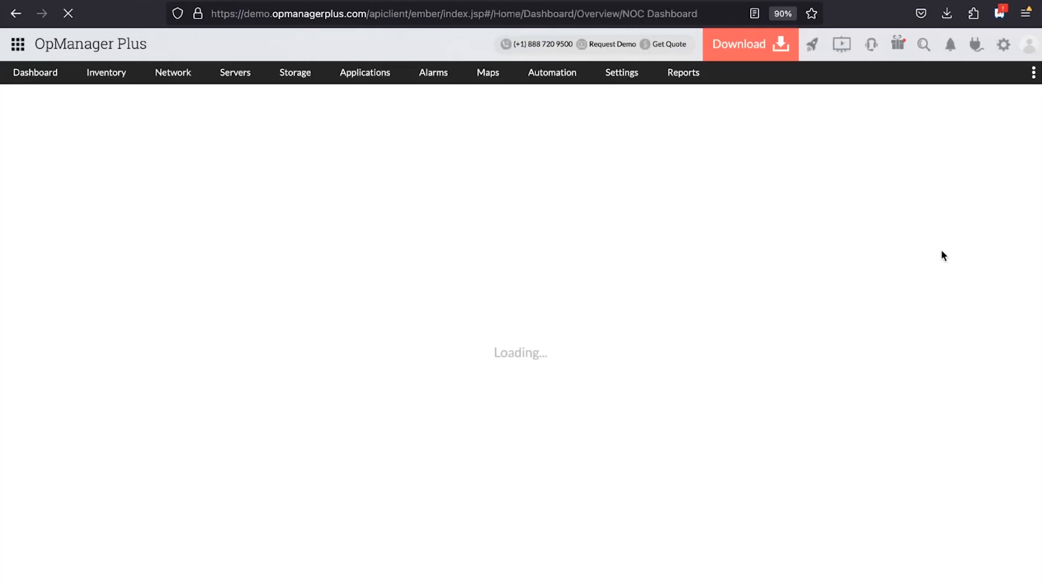
left_click(490, 74)
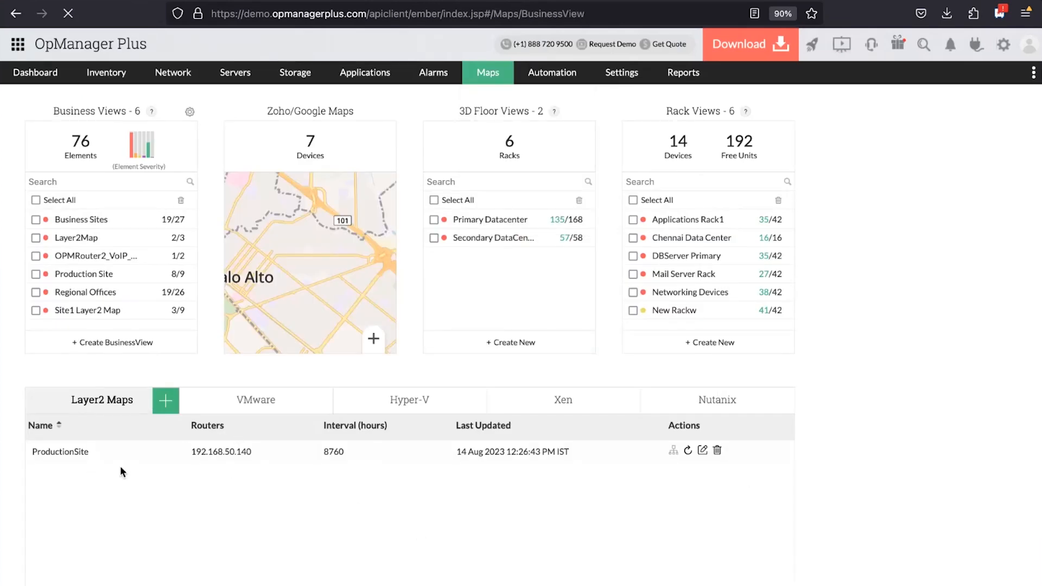
left_click(79, 452)
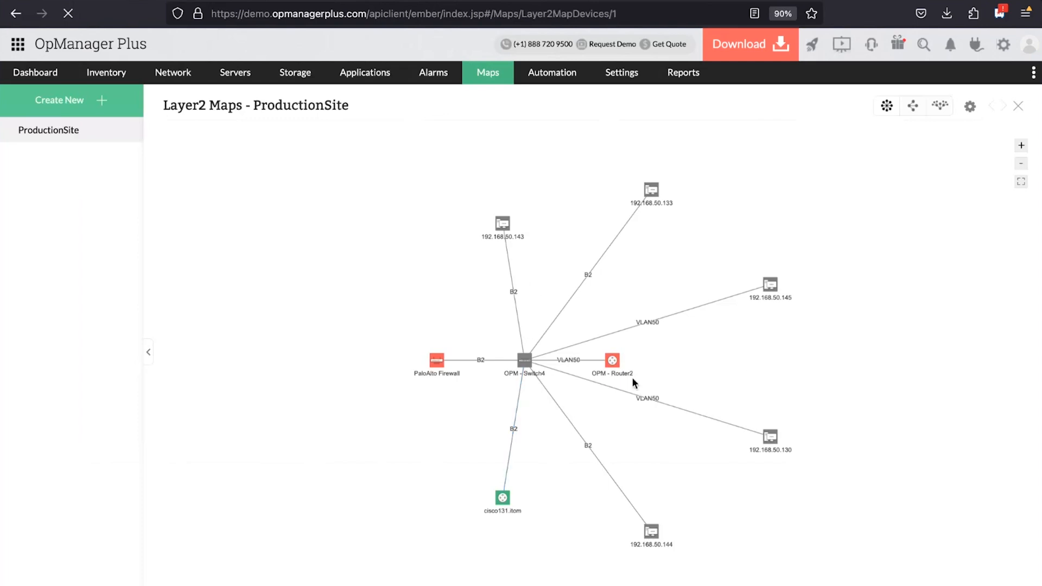
Move OPM - Router2 further right and OPM - Switch4 lower on the ProductionSite map
left_click_drag(611, 362, 703, 370)
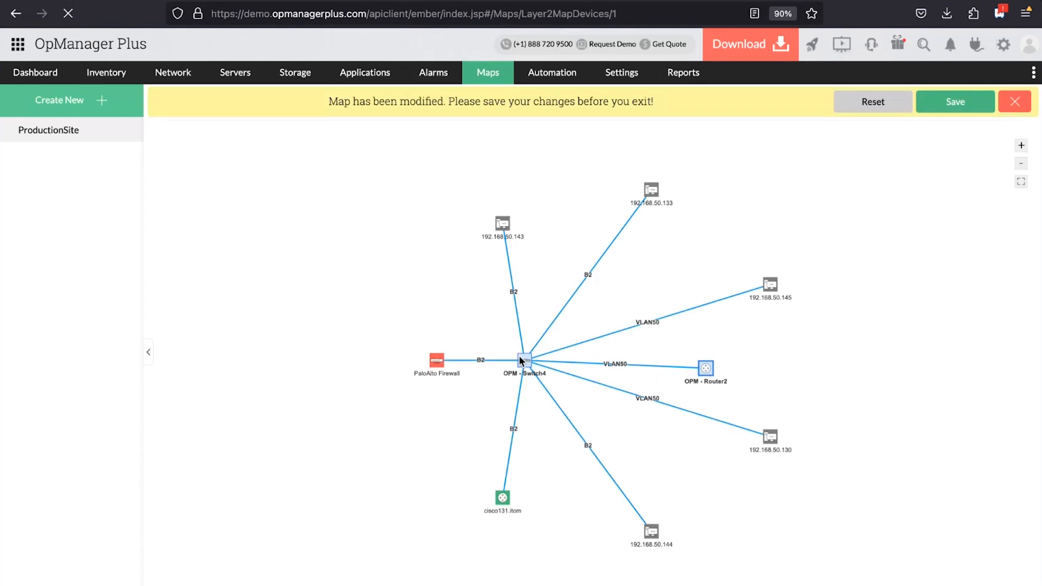
mouse_move(519, 356)
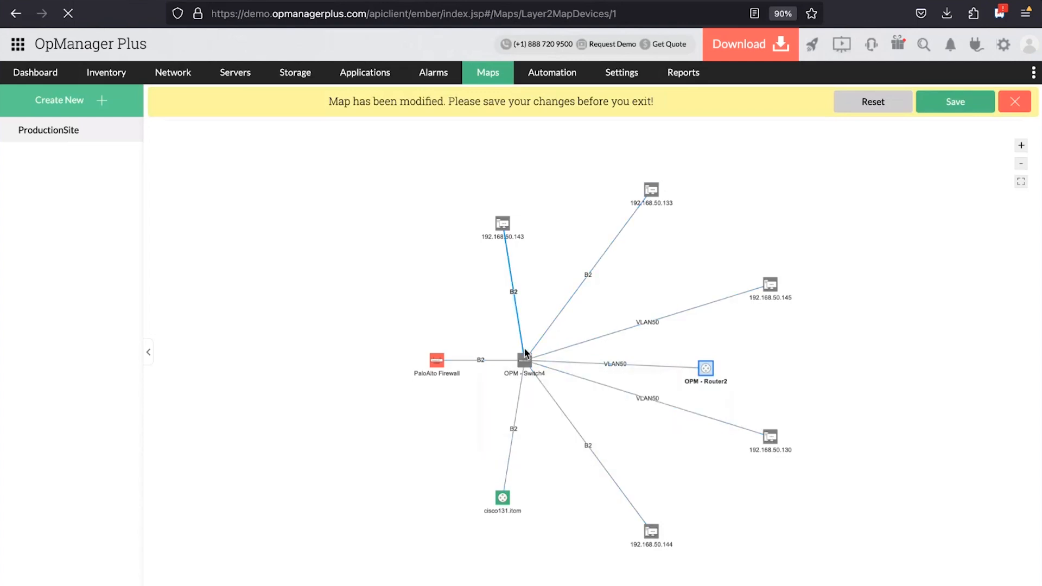
left_click_drag(523, 361, 522, 411)
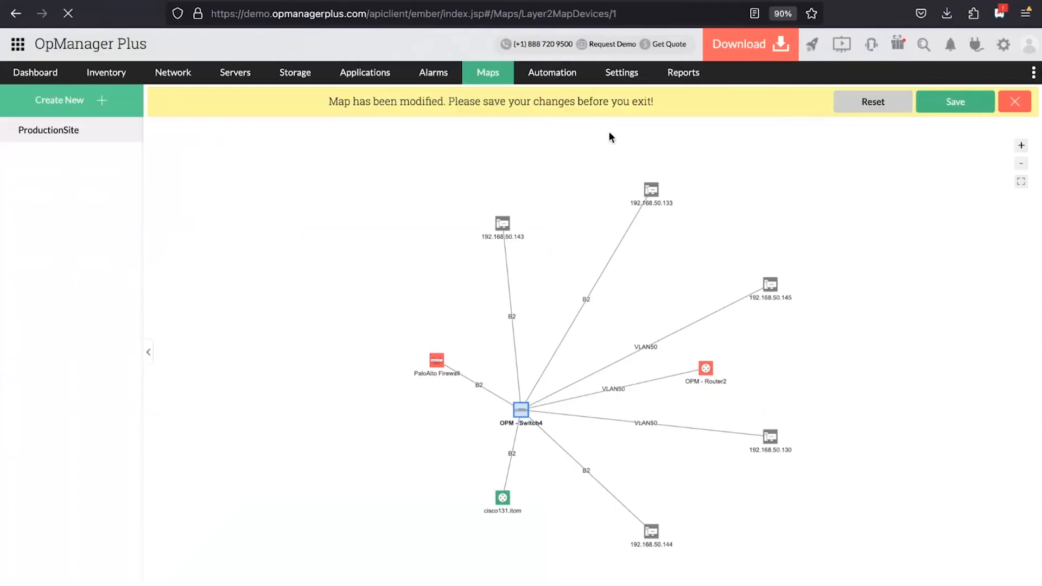
left_click(75, 72)
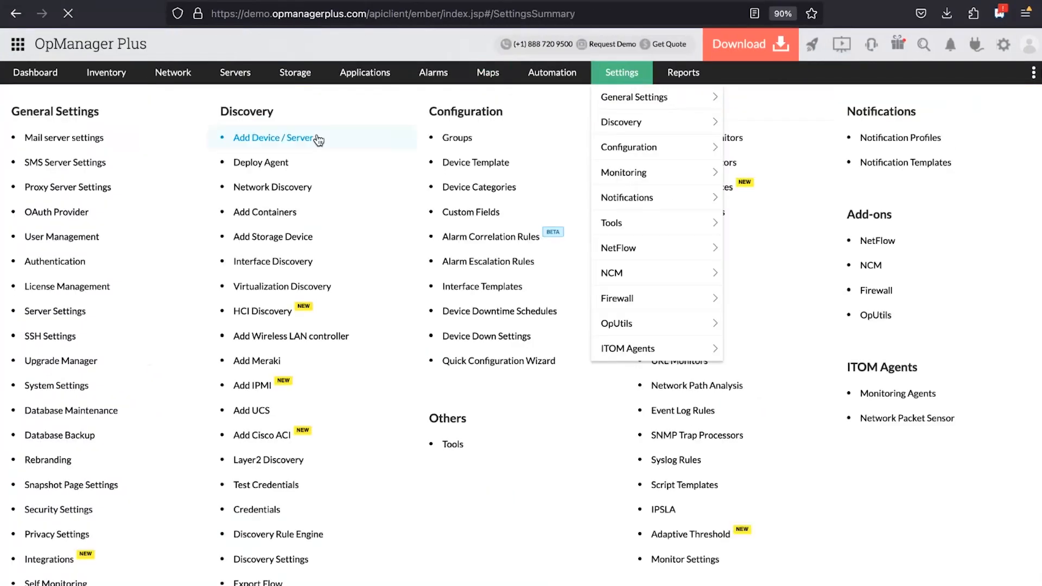
Walk through the VMware standalone ESX, Hyper-V and Citrix Xen virtualization discovery forms
left_click(303, 289)
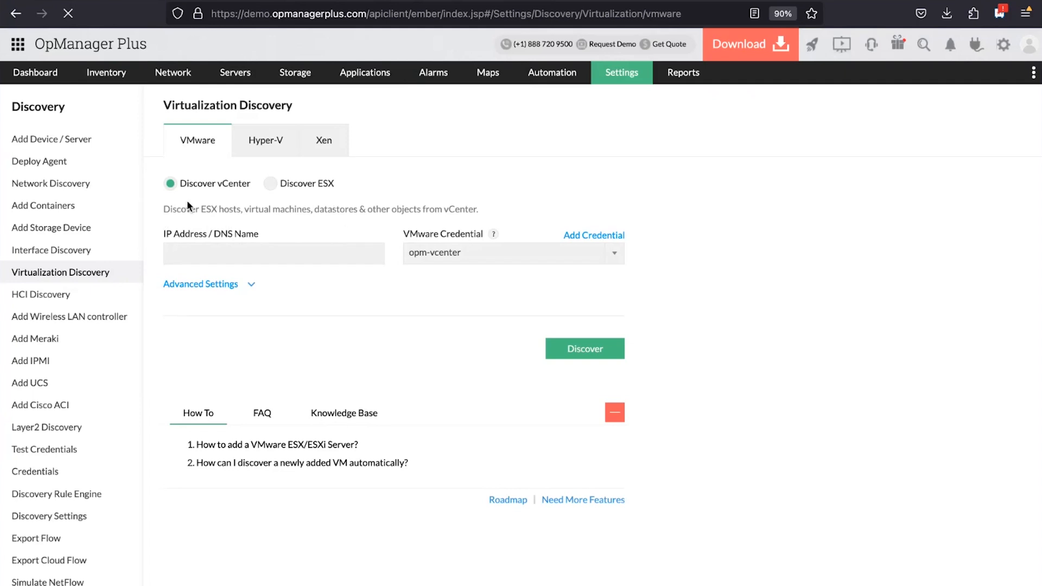
left_click(277, 184)
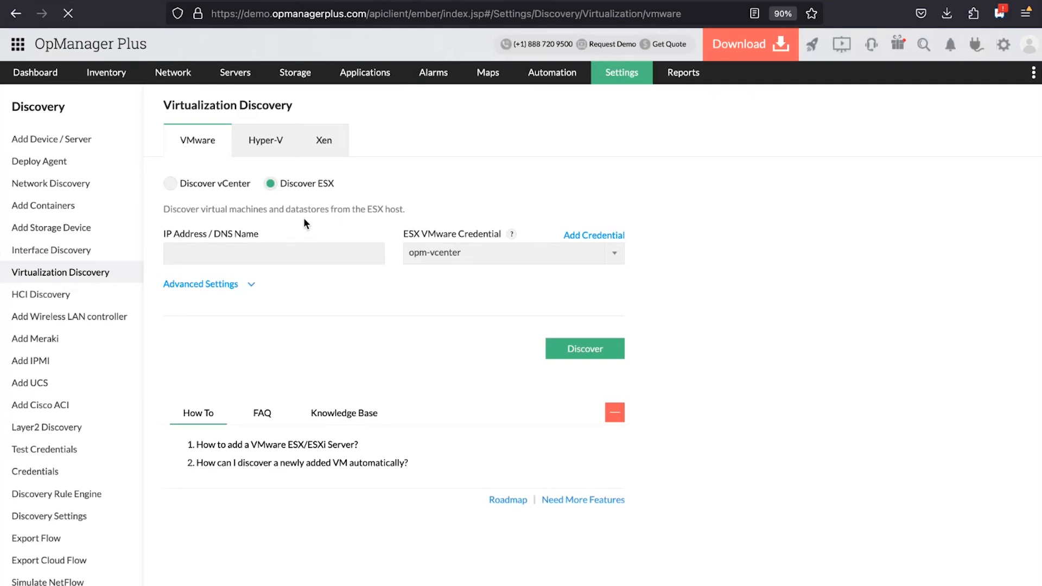
left_click(265, 143)
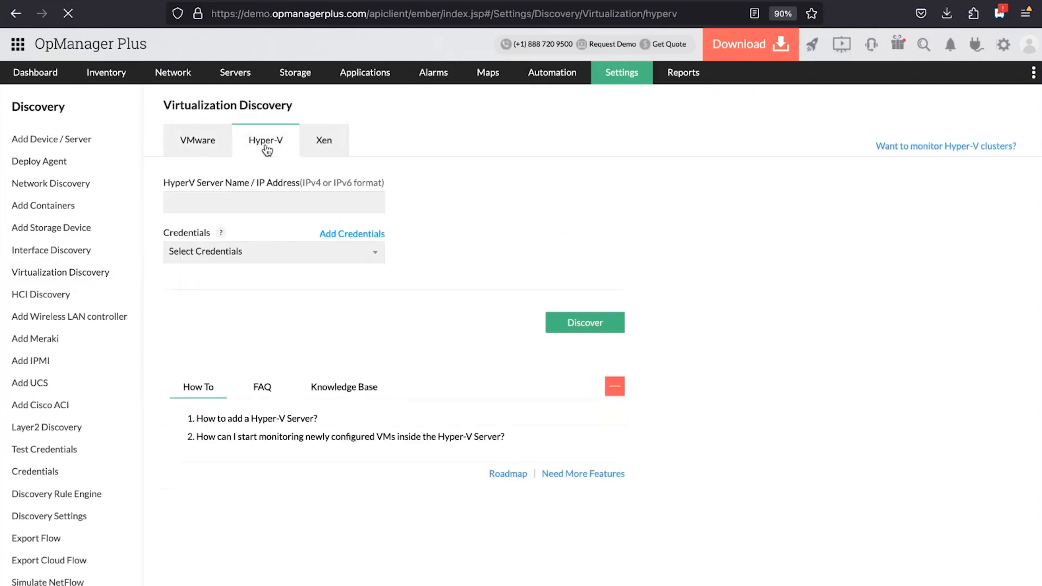
left_click(326, 144)
left_click(277, 143)
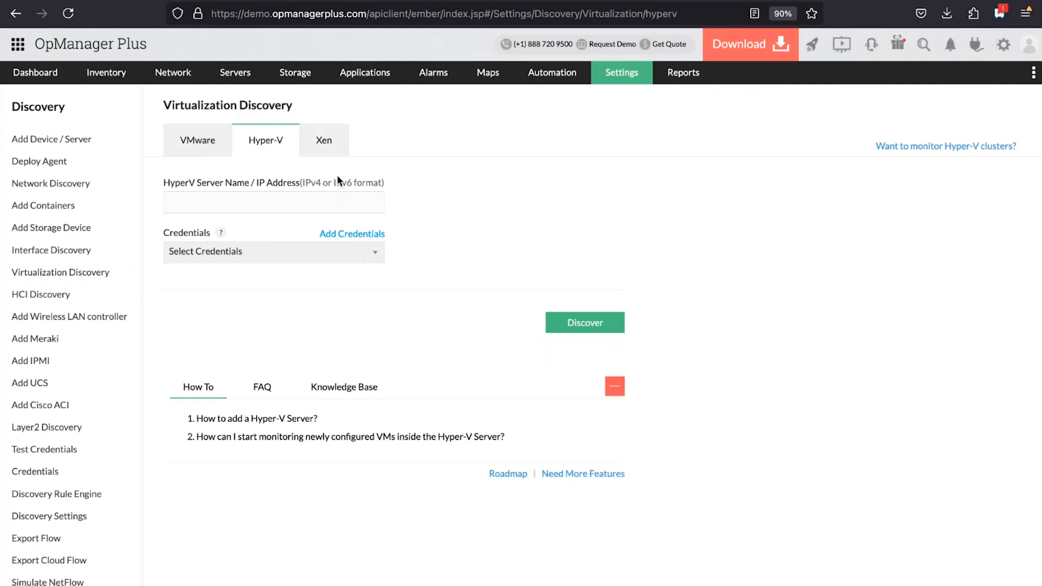
left_click(327, 146)
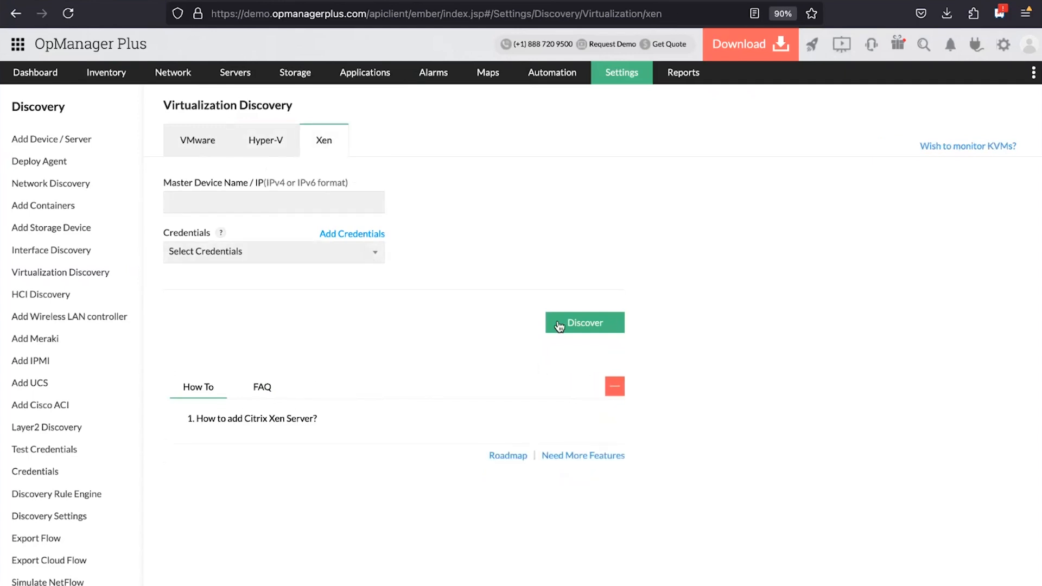
Open HCI Discovery, compare the VxRail (Beta) and Nutanix forms, and check the Nutanix credential list
left_click(634, 73)
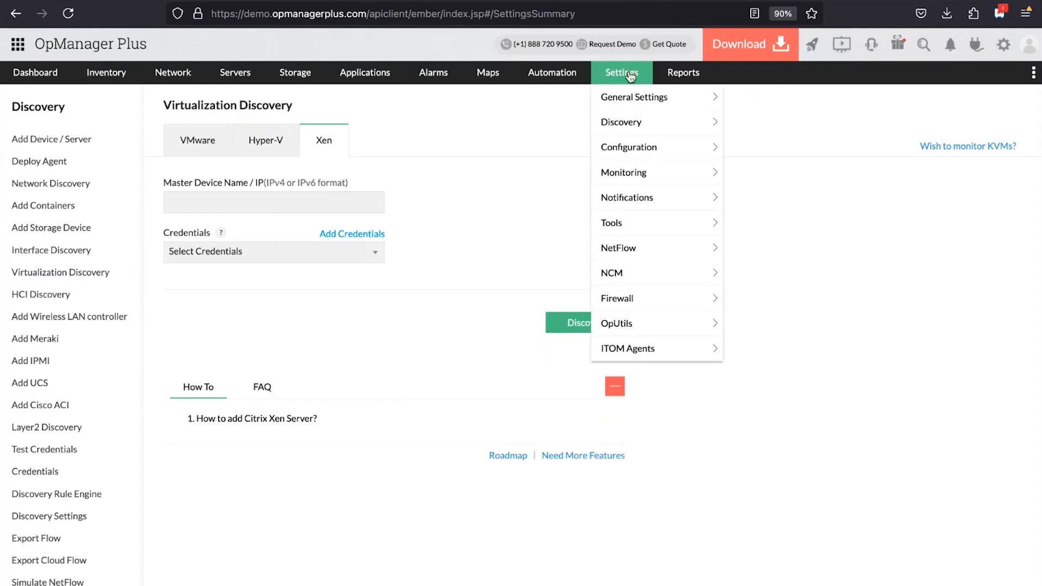
scroll(277, 358, "down", 1)
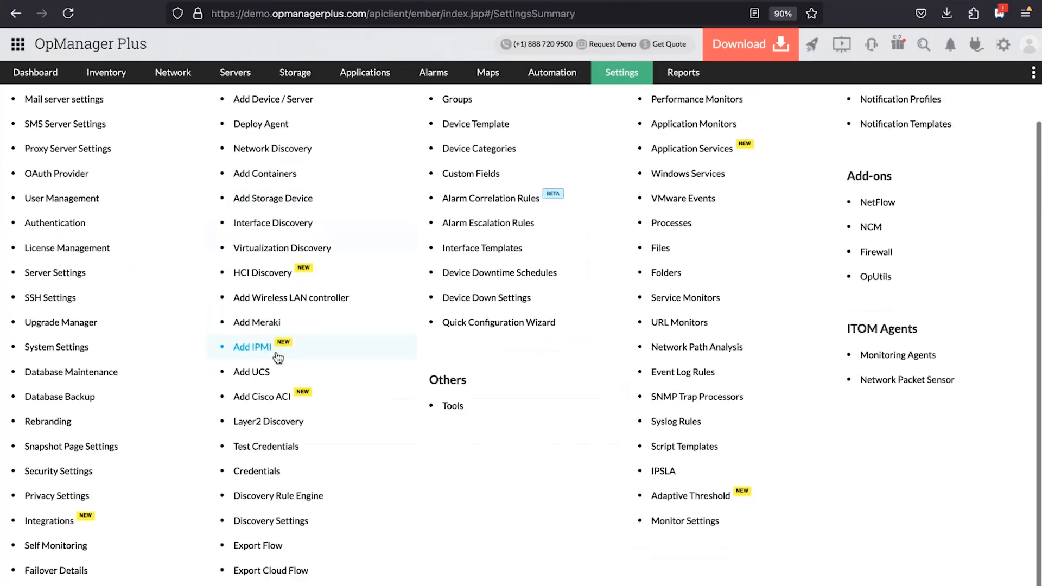
left_click(272, 272)
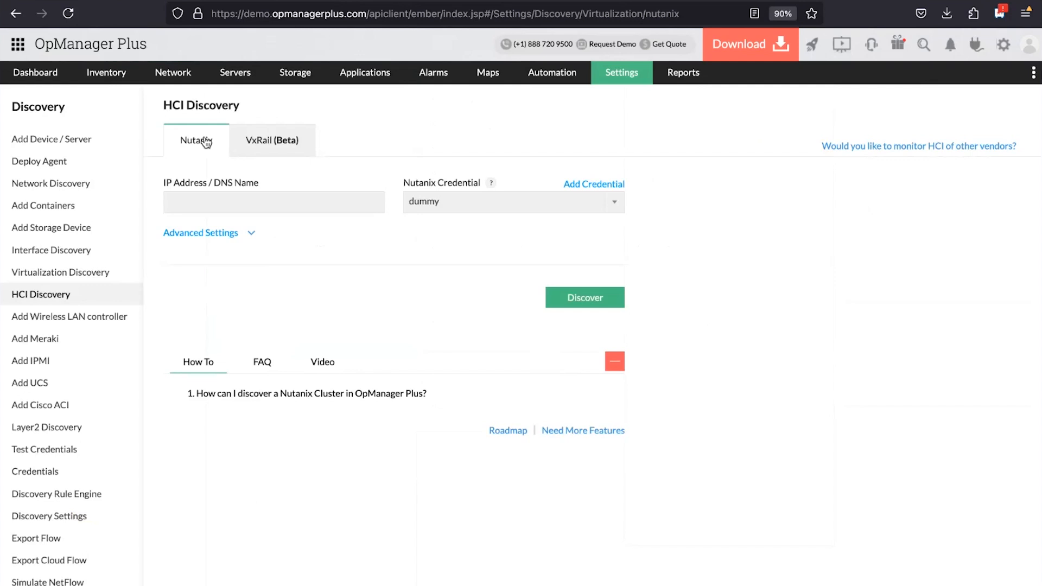
left_click(279, 142)
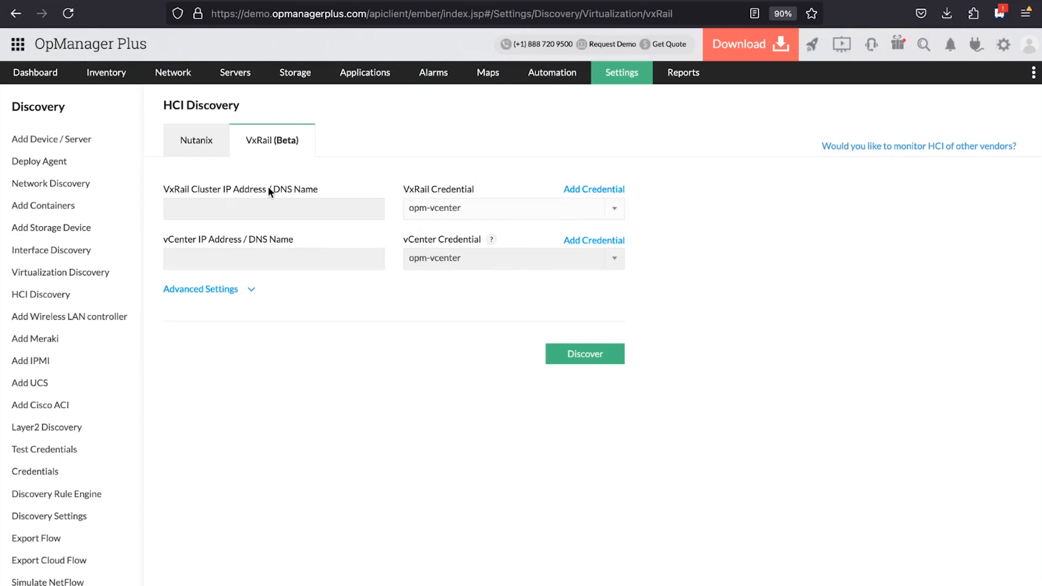
left_click(201, 147)
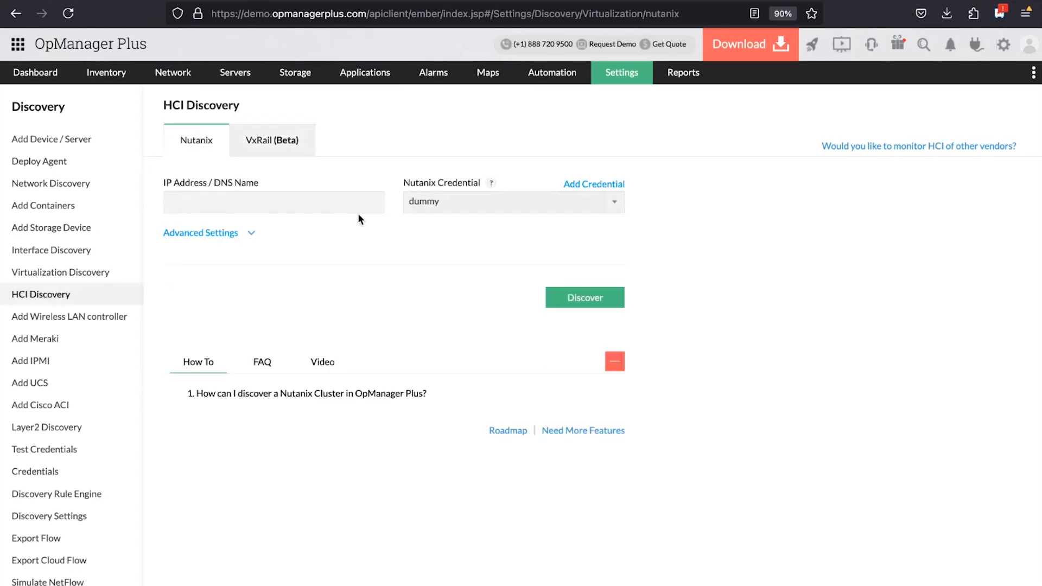
left_click(613, 201)
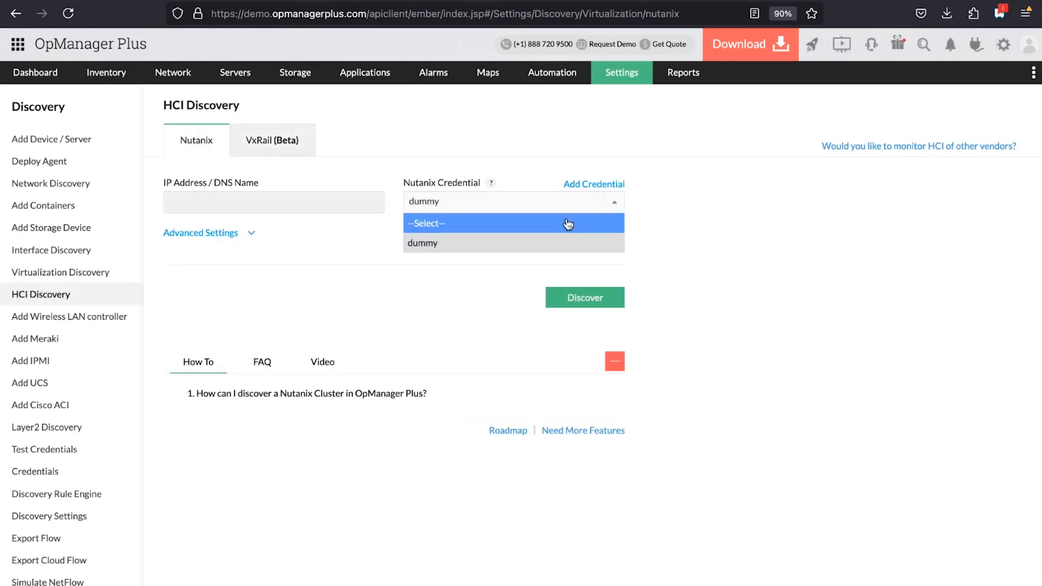
left_click(568, 222)
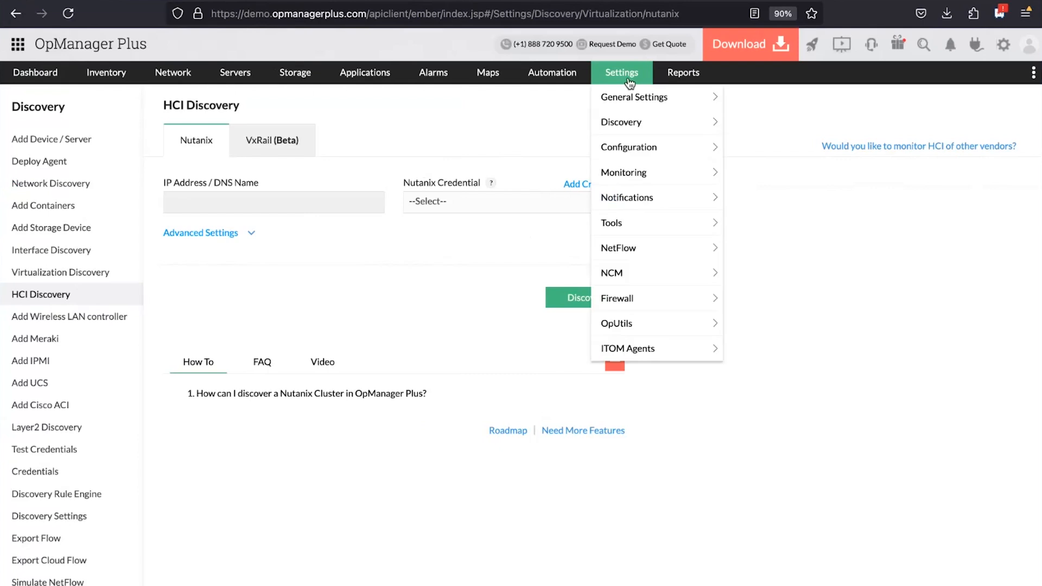
Preview the FC Switch and Tape Library storage types, return to RAID, and browse its device models
left_click(626, 76)
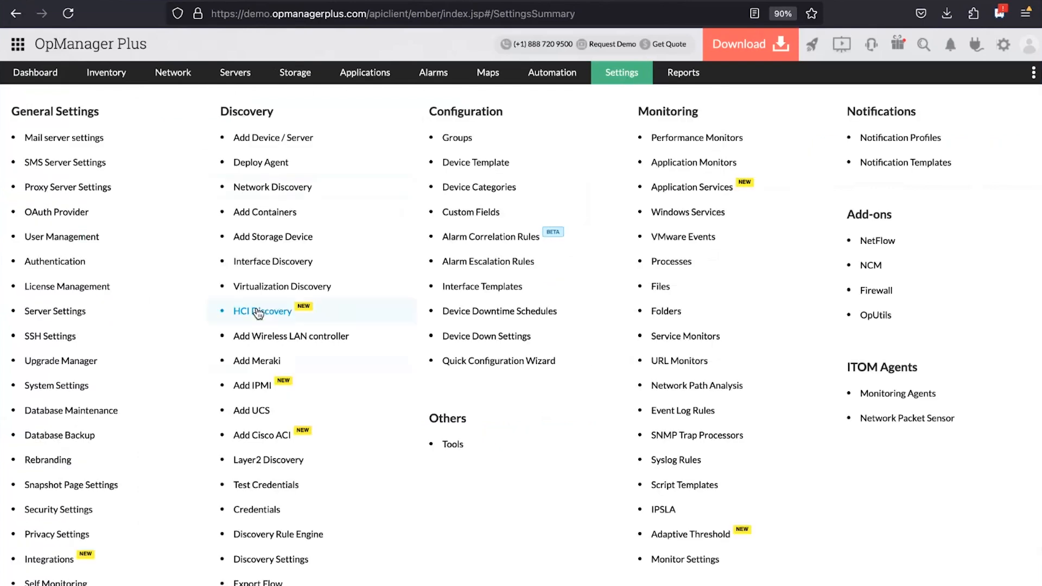
left_click(256, 244)
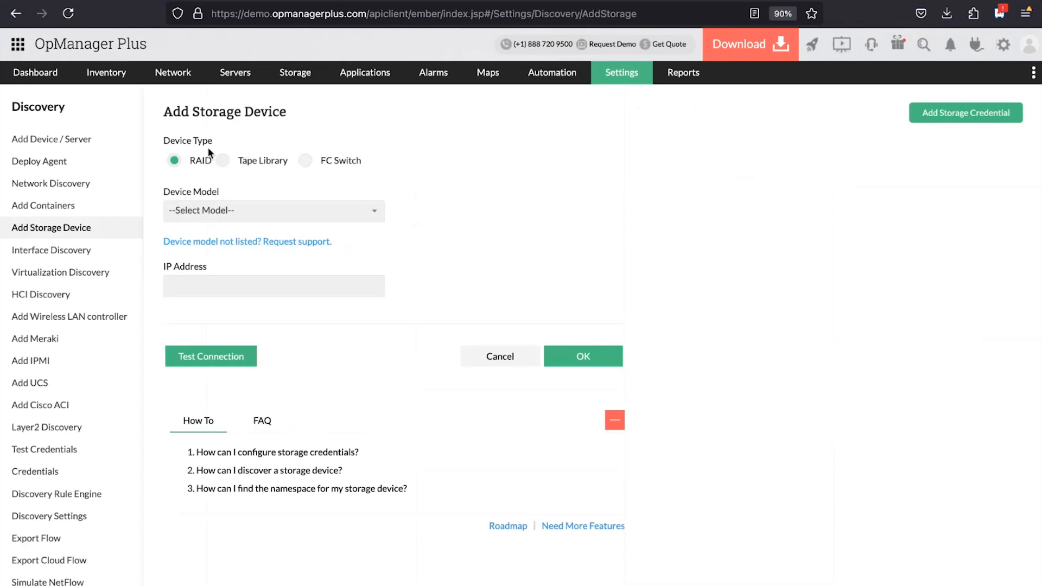
left_click(306, 161)
left_click(222, 161)
left_click(172, 162)
left_click(375, 211)
scroll(240, 302, "down", 15)
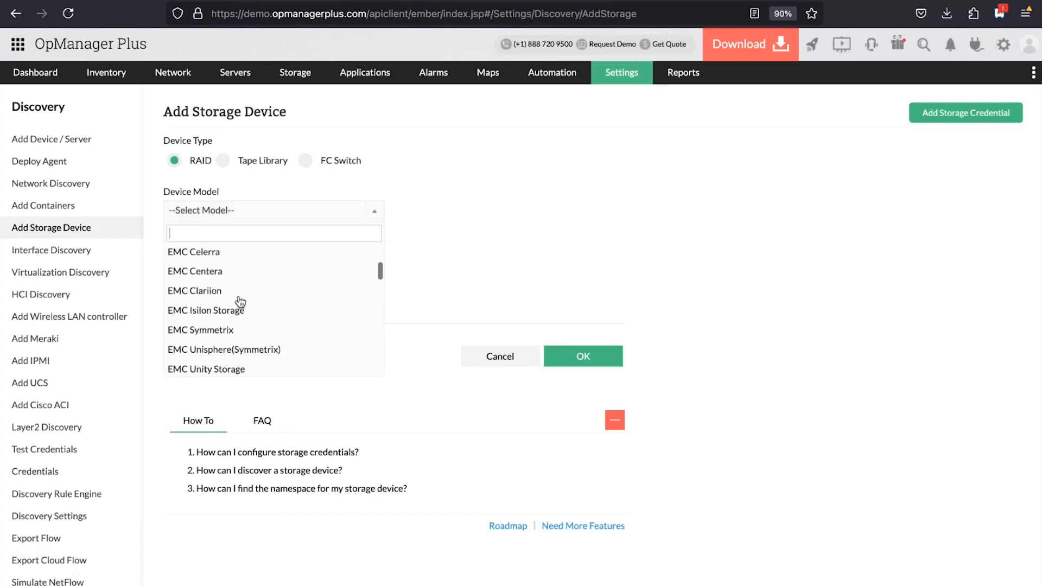
scroll(241, 301, "down", 10)
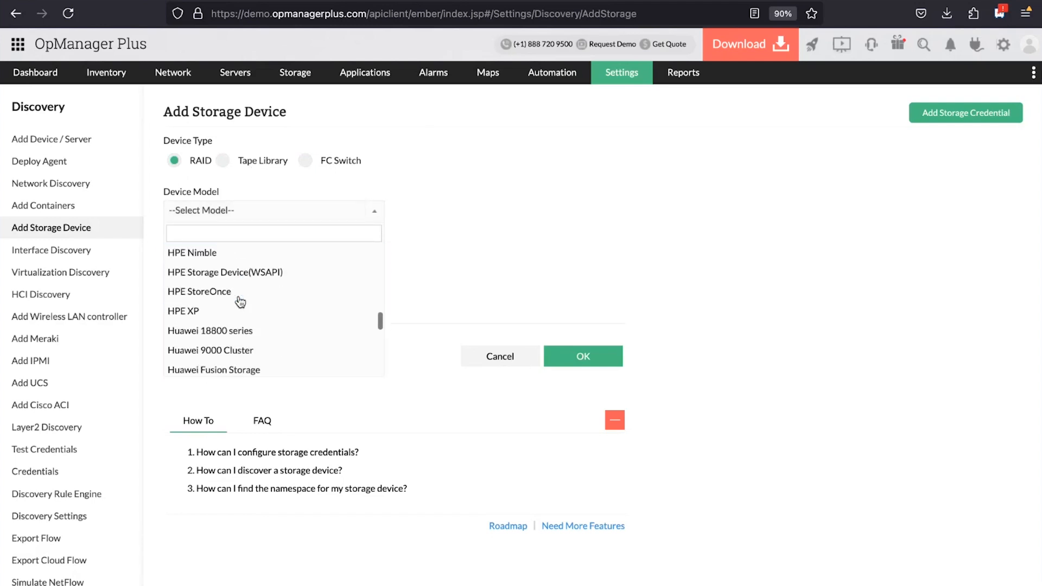
left_click(500, 233)
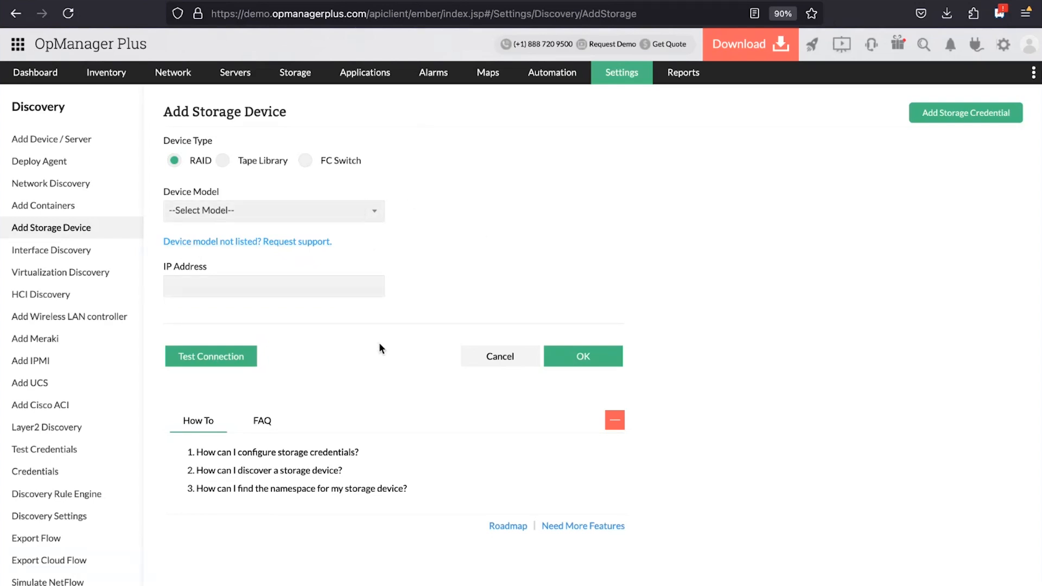
left_click(966, 115)
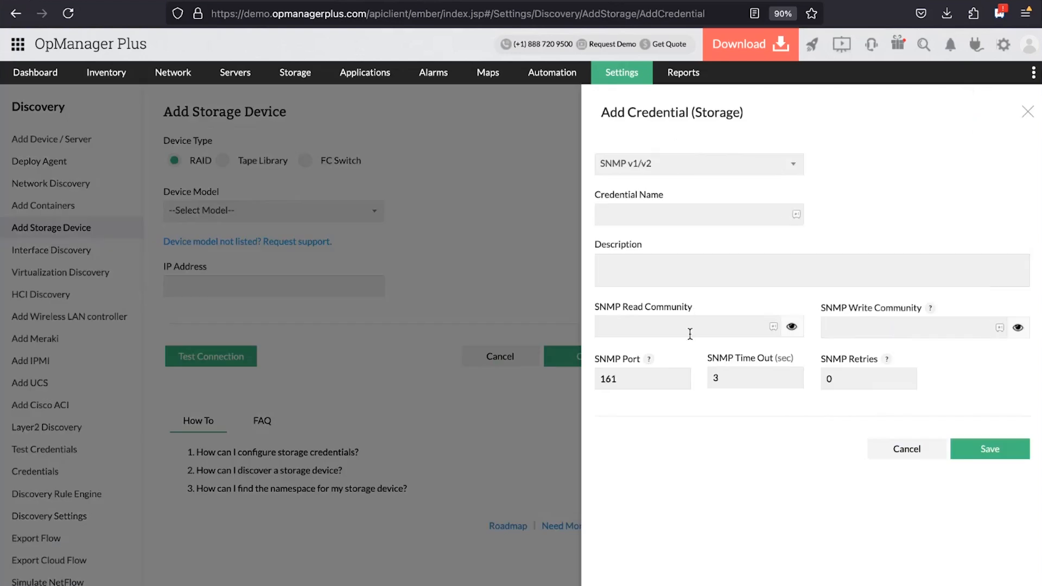
Close the Add Credential (Storage) panel and return to the Settings overview
left_click(1027, 112)
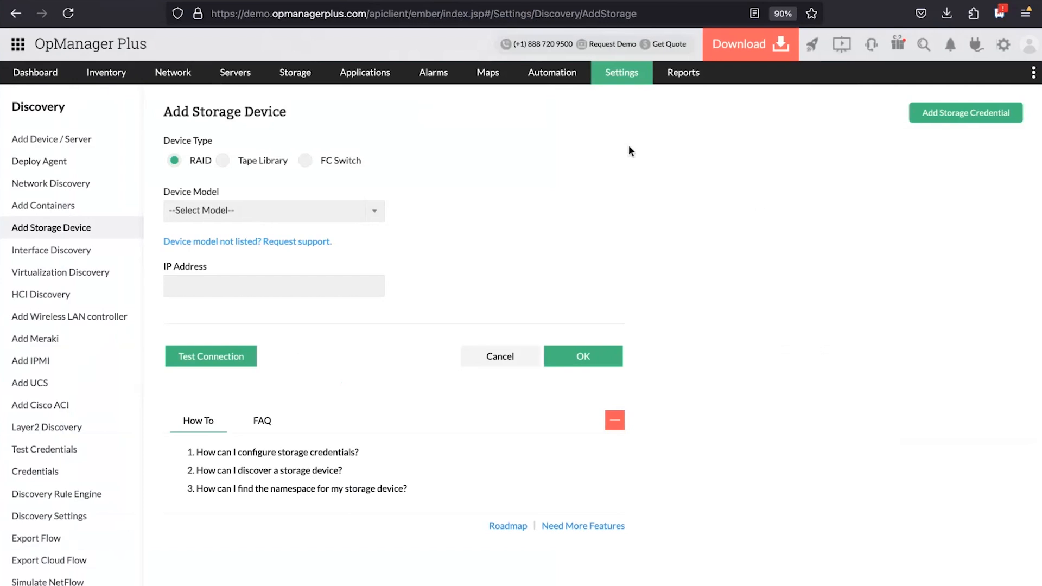
left_click(632, 81)
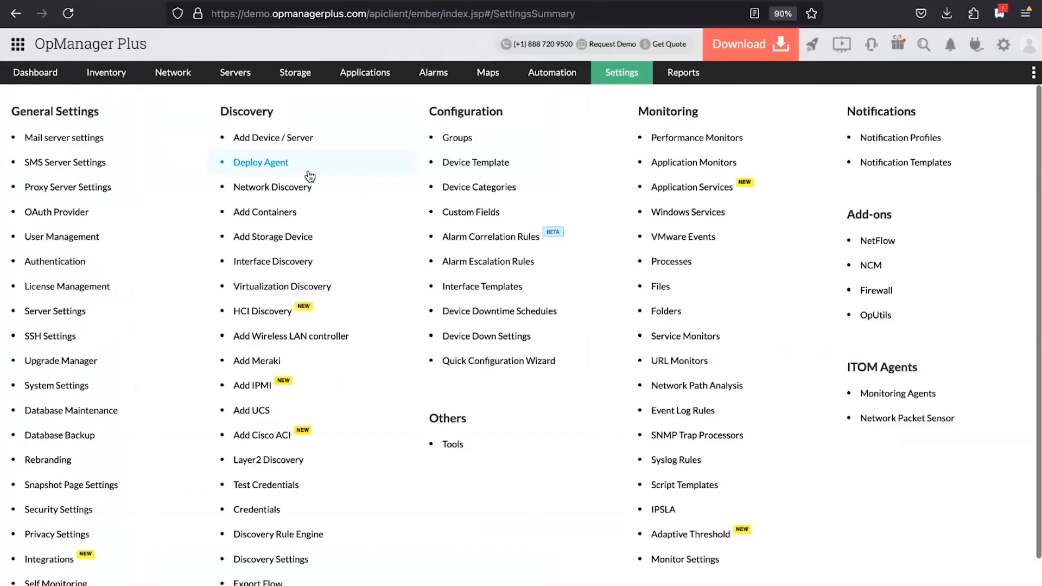
View the Add Wireless LAN controller page, then go back to the Settings overview
scroll(289, 410, "down", 2)
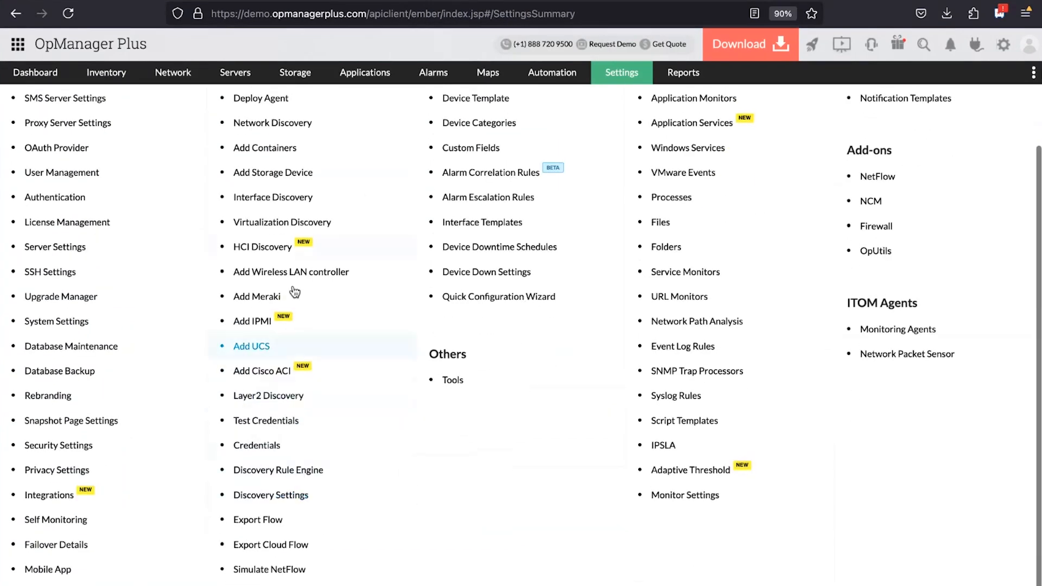
left_click(354, 278)
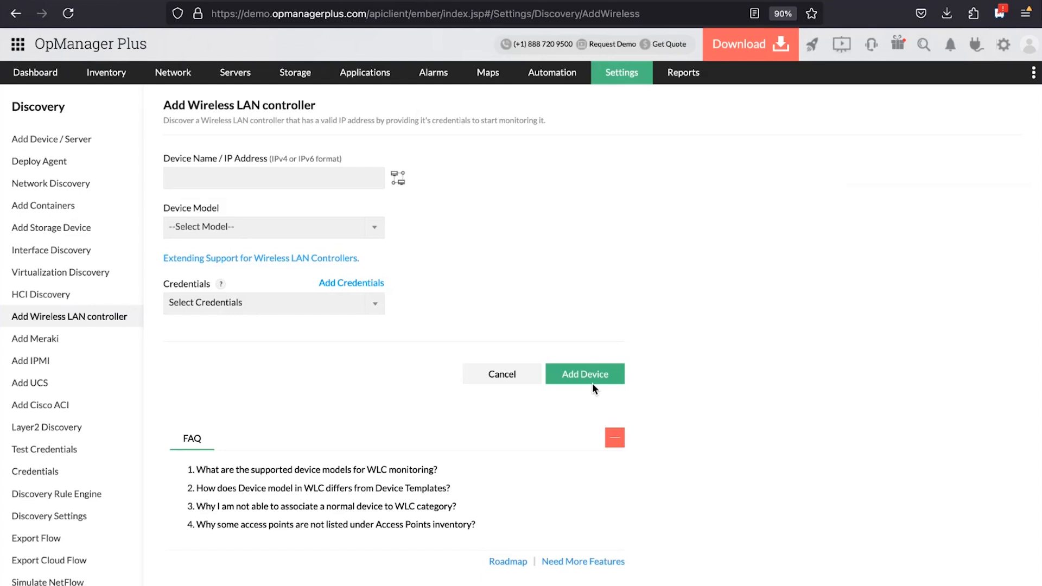
left_click(633, 86)
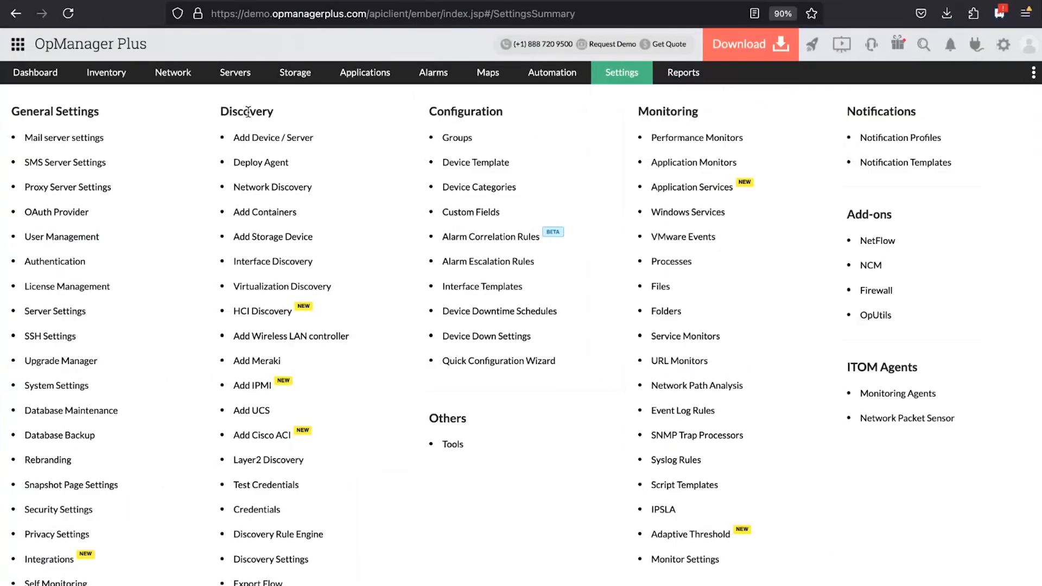
Advance the presentation from the Cisco Meraki, ACI, UCS and IPMI slide to the ITOM discovery slide
scroll(264, 434, "down", 2)
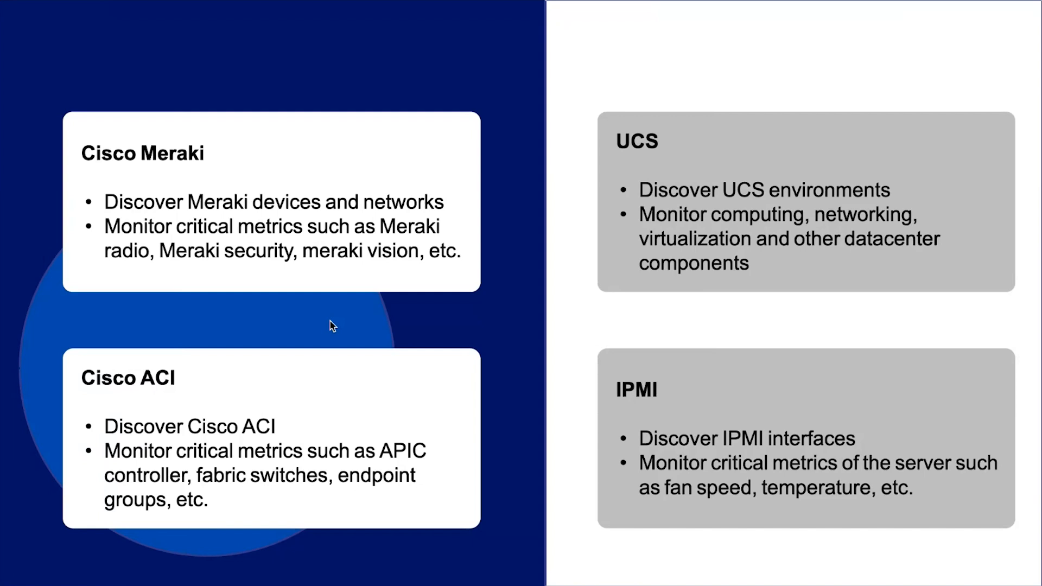
key("Right")
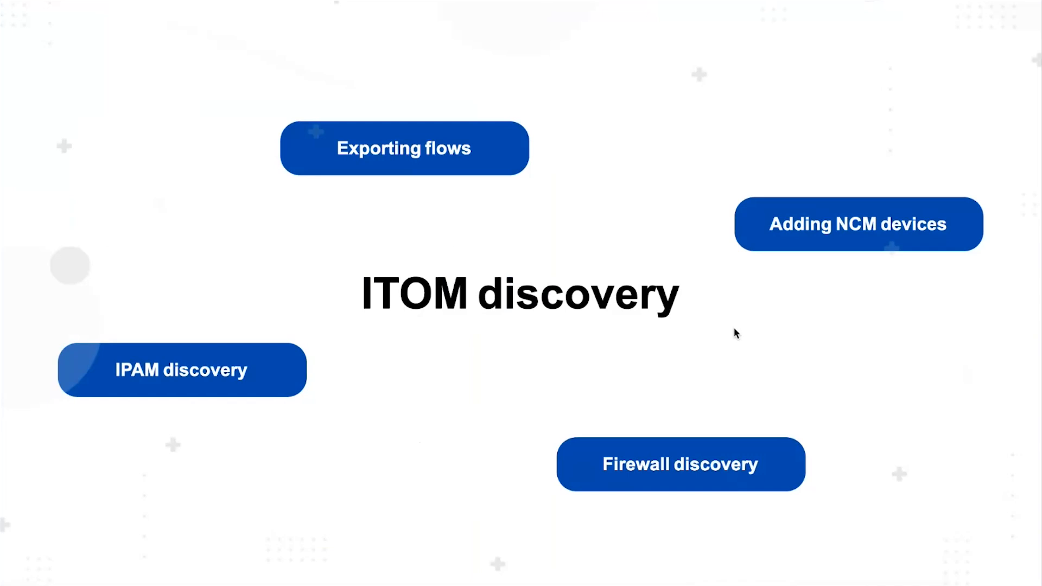
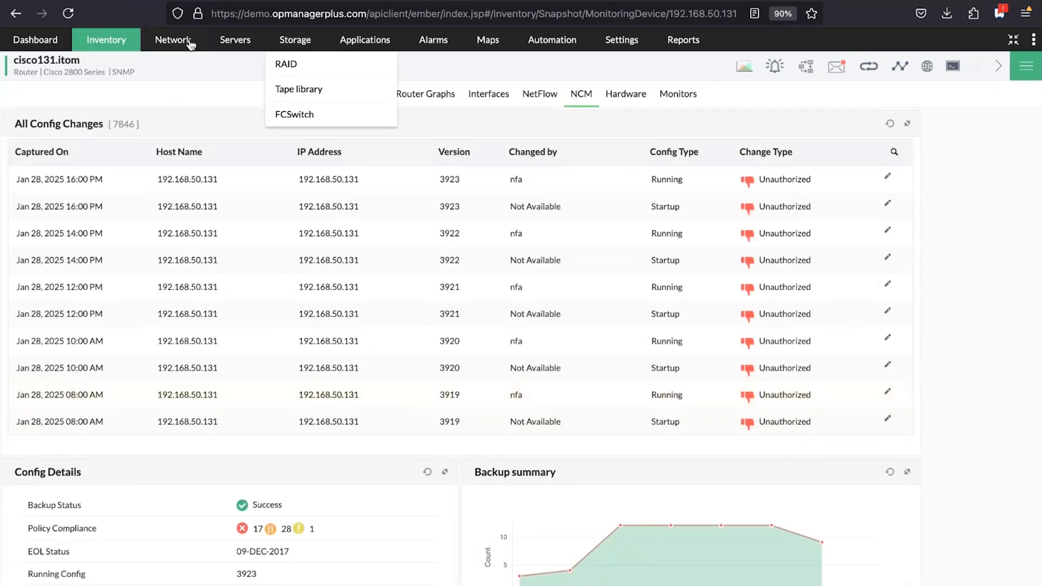
Go to the Settings summary page with its General, Discovery, Configuration and Monitoring options
mouse_move(169, 40)
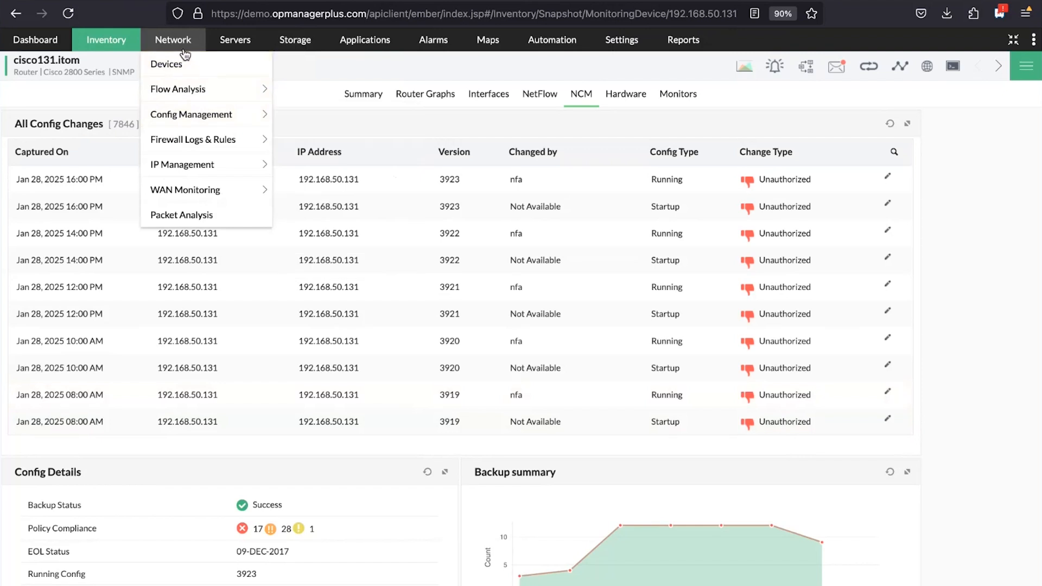
left_click(182, 127)
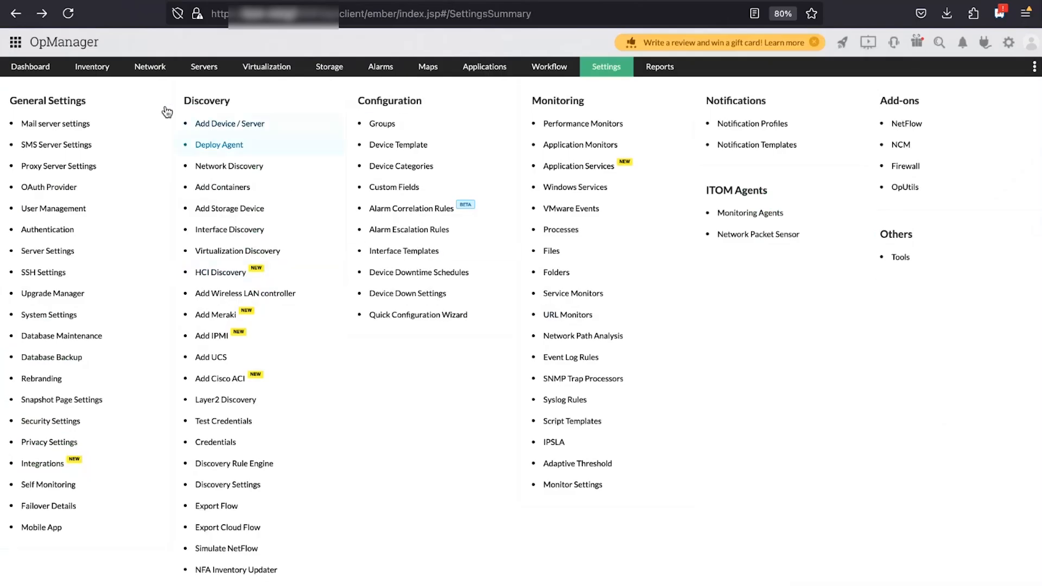
Open Config Management from the Network menu, listing the Cisco IOS Router and 3Com 4200G
mouse_move(110, 74)
mouse_move(149, 69)
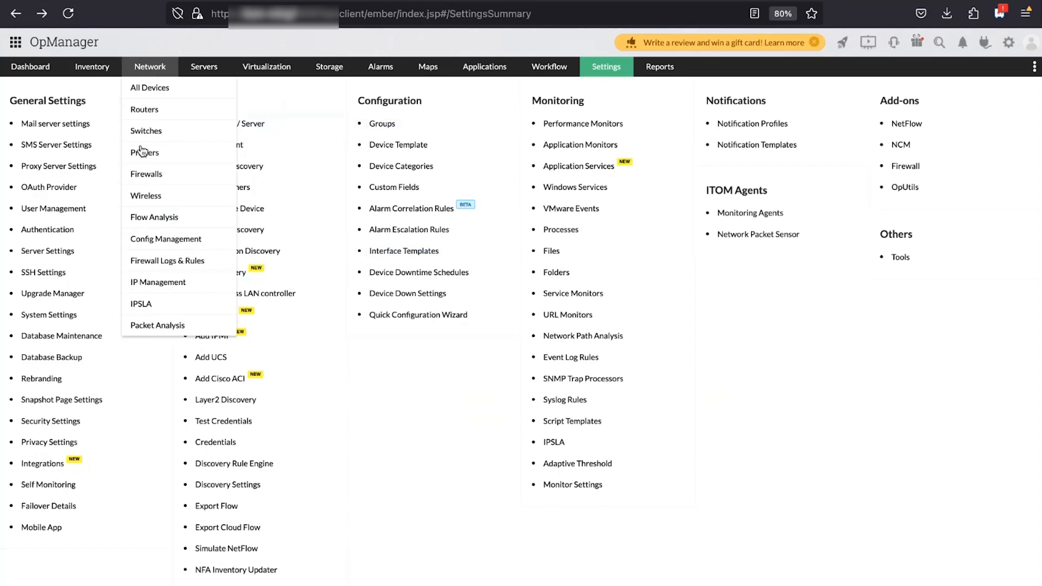
left_click(152, 240)
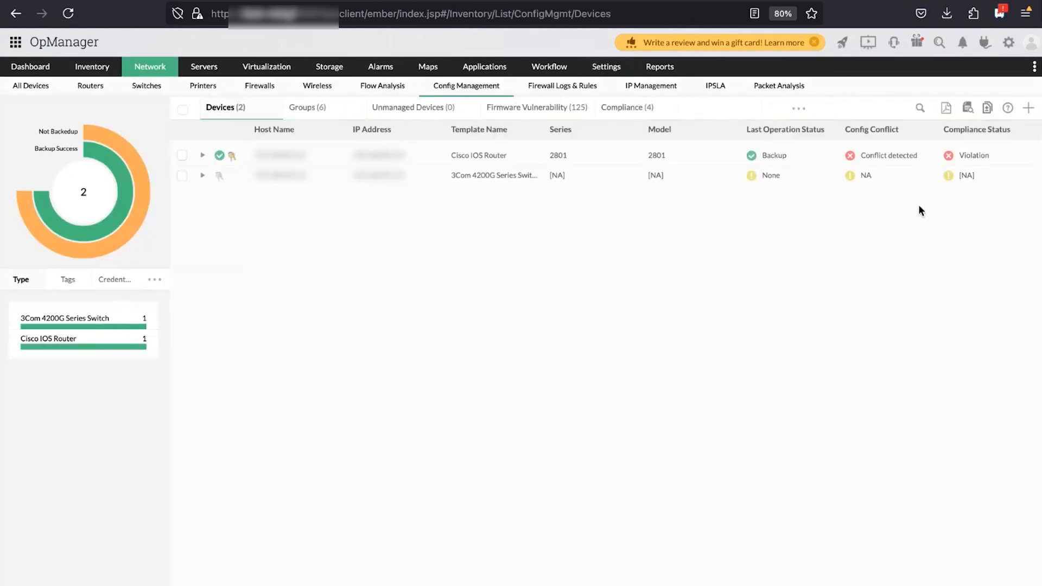
Start adding a config device with address 12.16810130 and vendor Cisco
left_click(1028, 112)
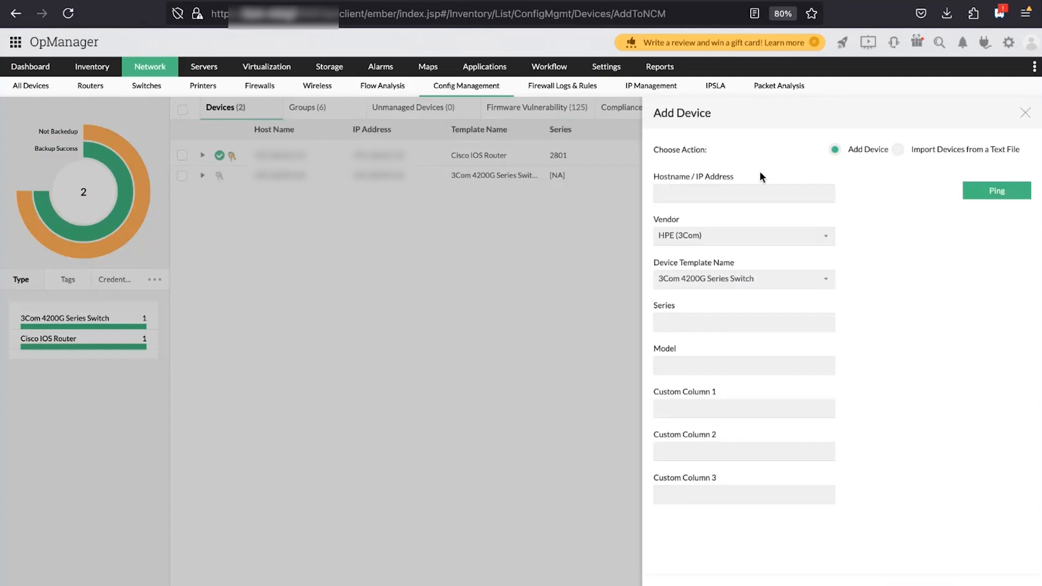
left_click(708, 194)
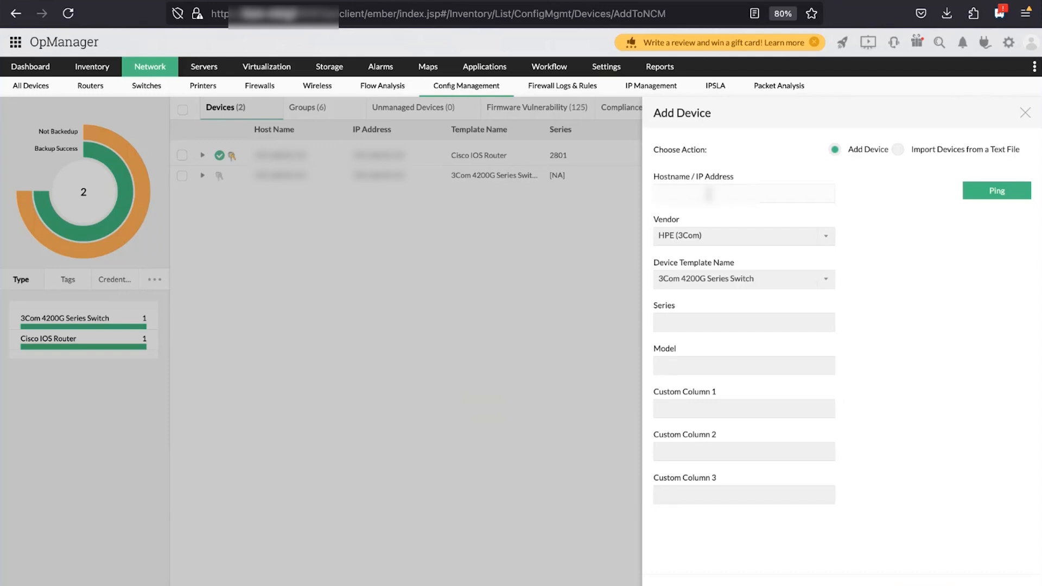
type("12.16810")
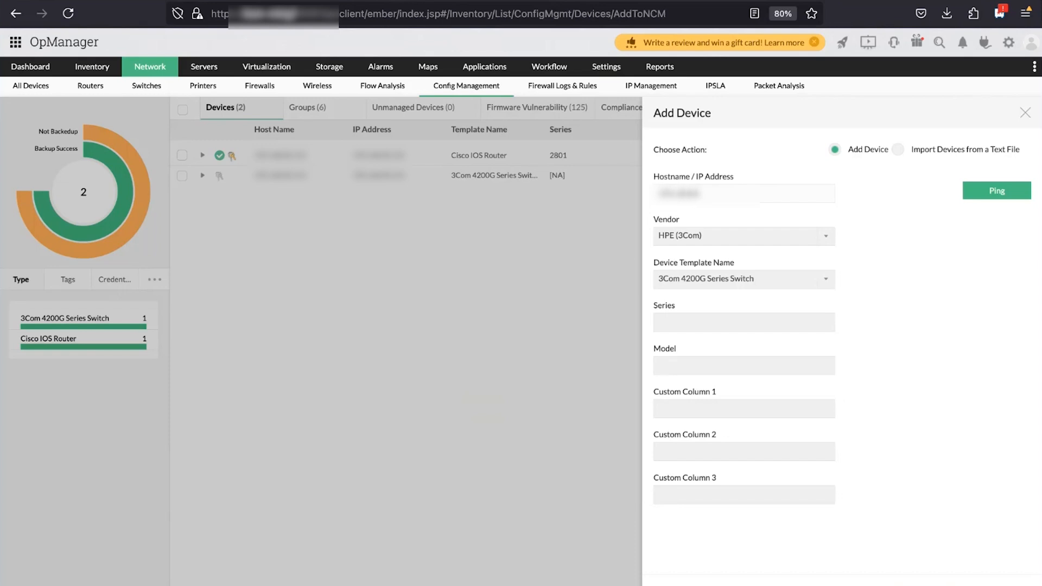
type("130")
left_click(825, 238)
scroll(710, 334, "down", 6)
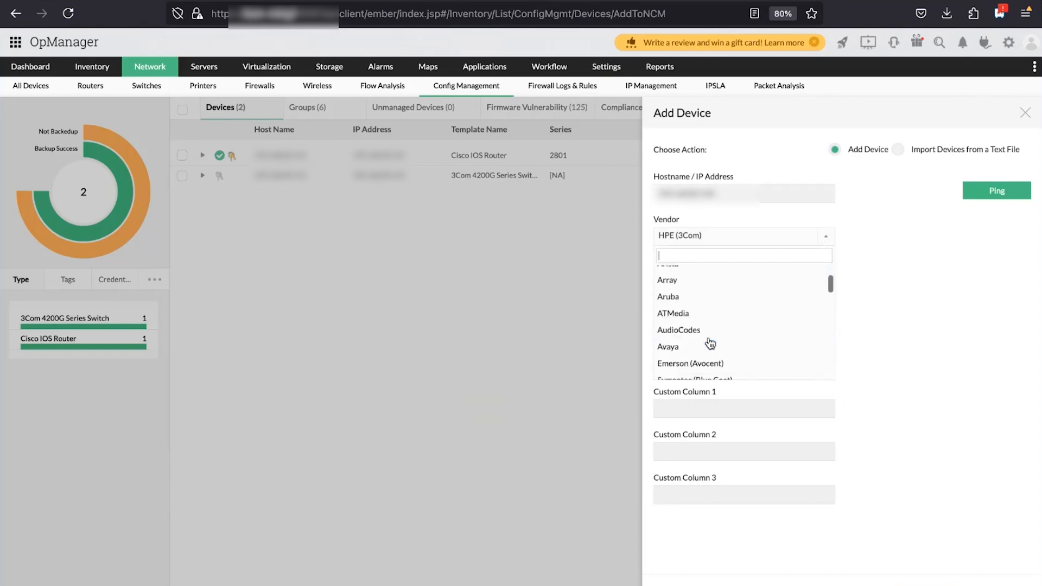
scroll(709, 341, "down", 1)
scroll(709, 342, "up", 3)
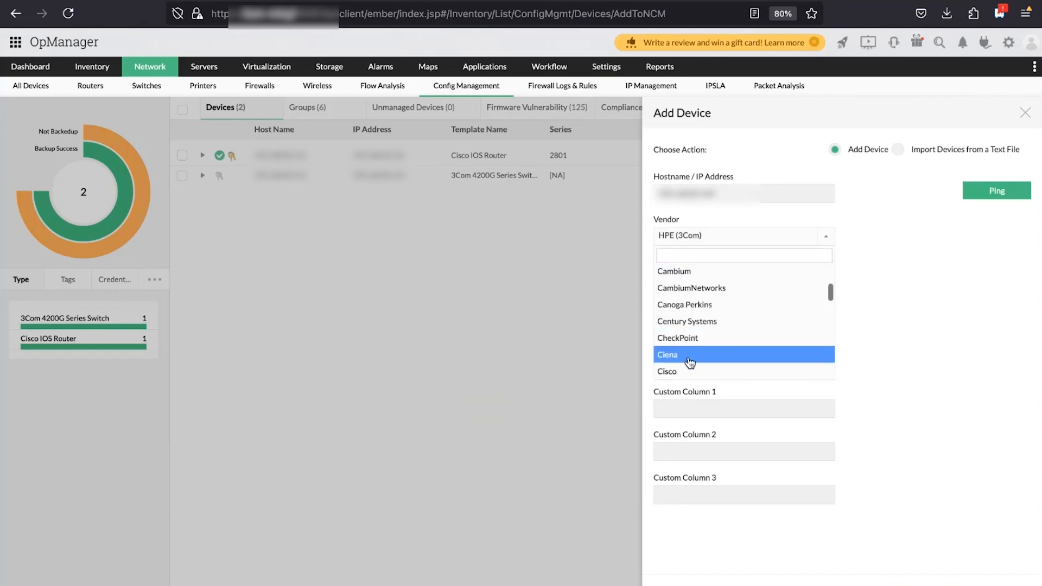
left_click(690, 359)
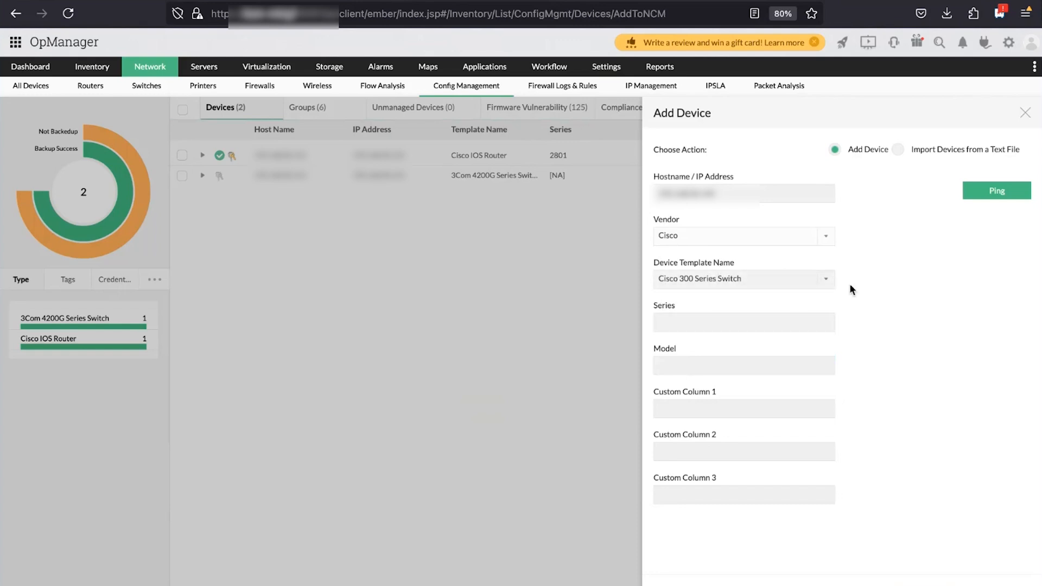
Choose the Cisco IOS Router template, ping the device successfully, and continue to credentials
left_click(760, 279)
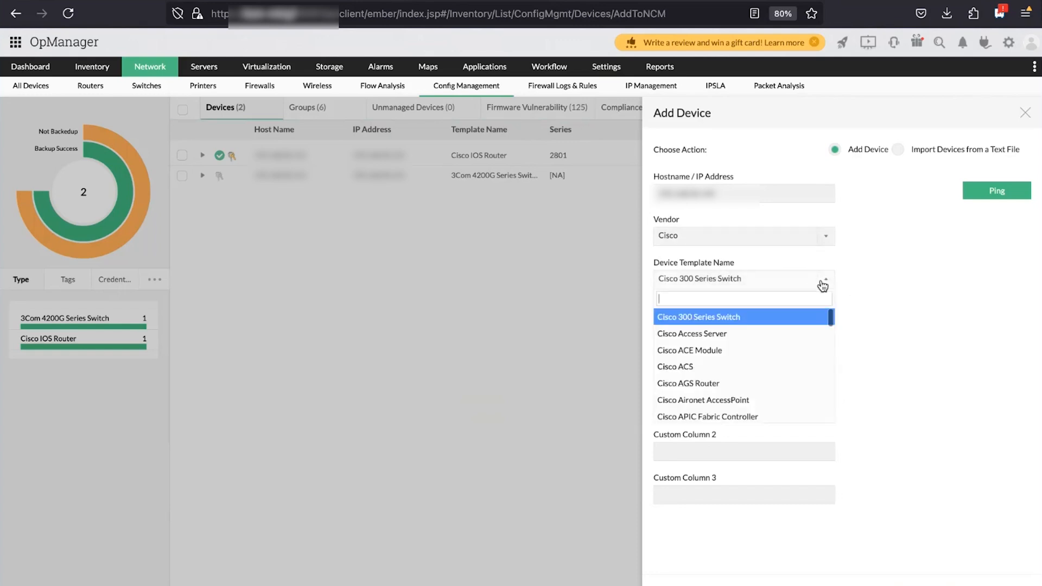
scroll(704, 368, "down", 5)
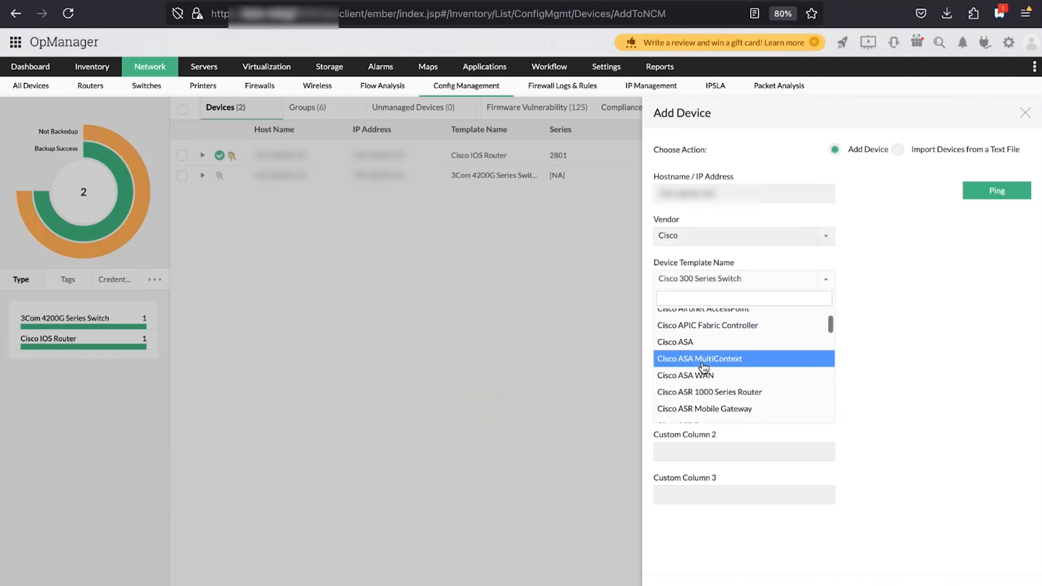
scroll(704, 368, "down", 4)
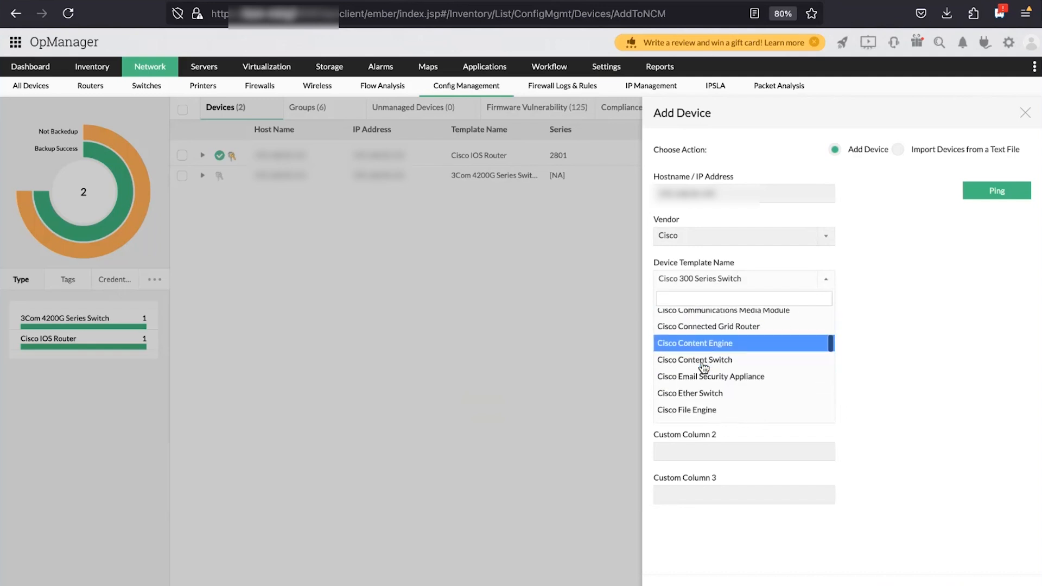
scroll(704, 367, "down", 5)
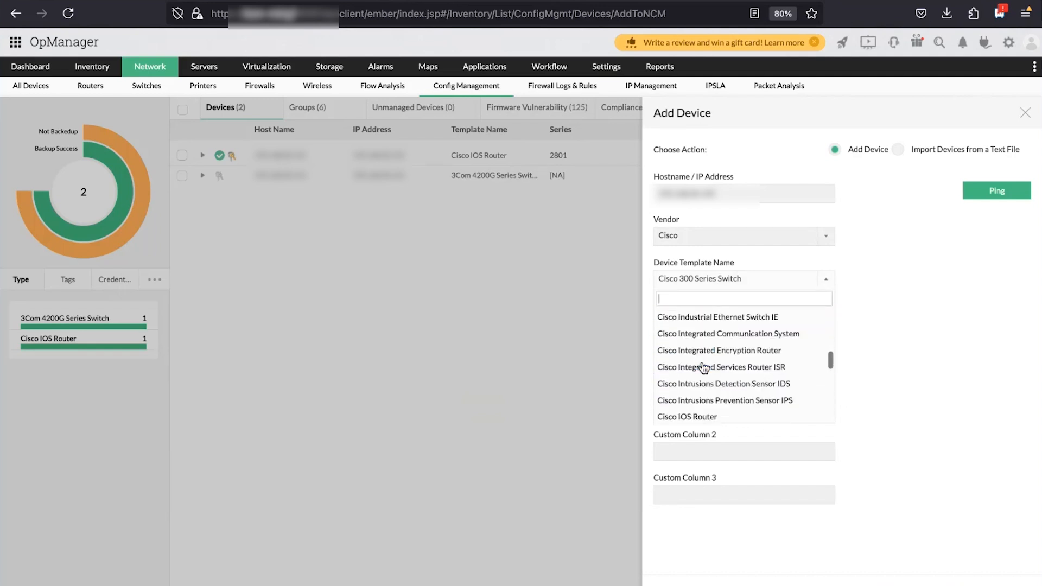
scroll(704, 368, "down", 3)
scroll(700, 363, "up", 2)
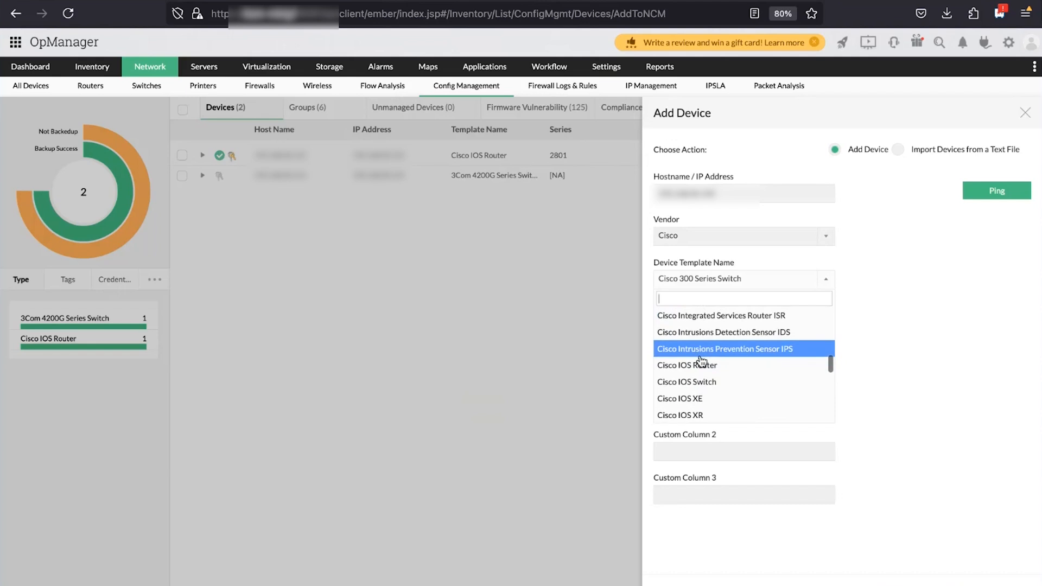
left_click(700, 362)
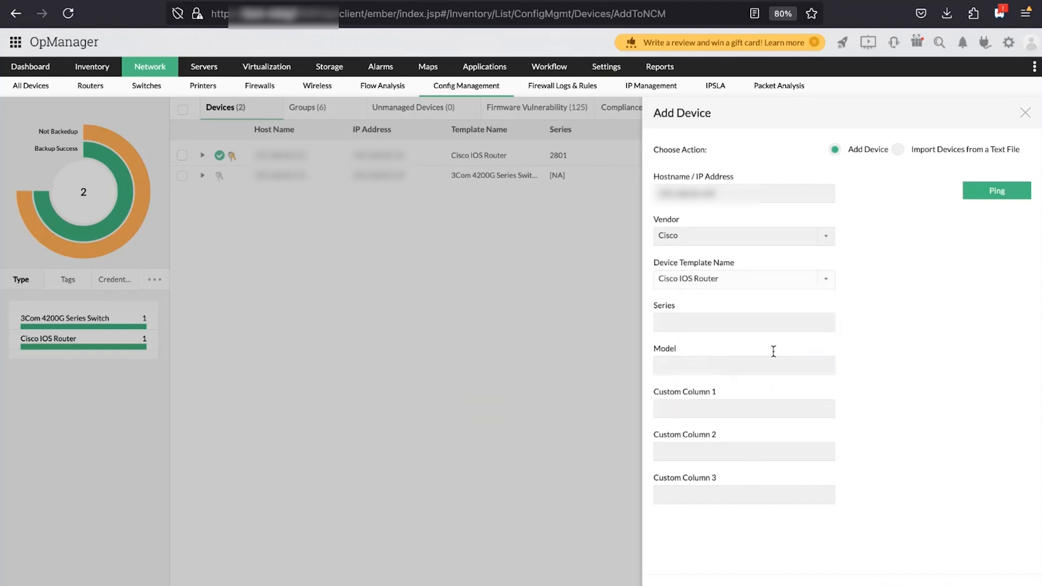
left_click(1003, 194)
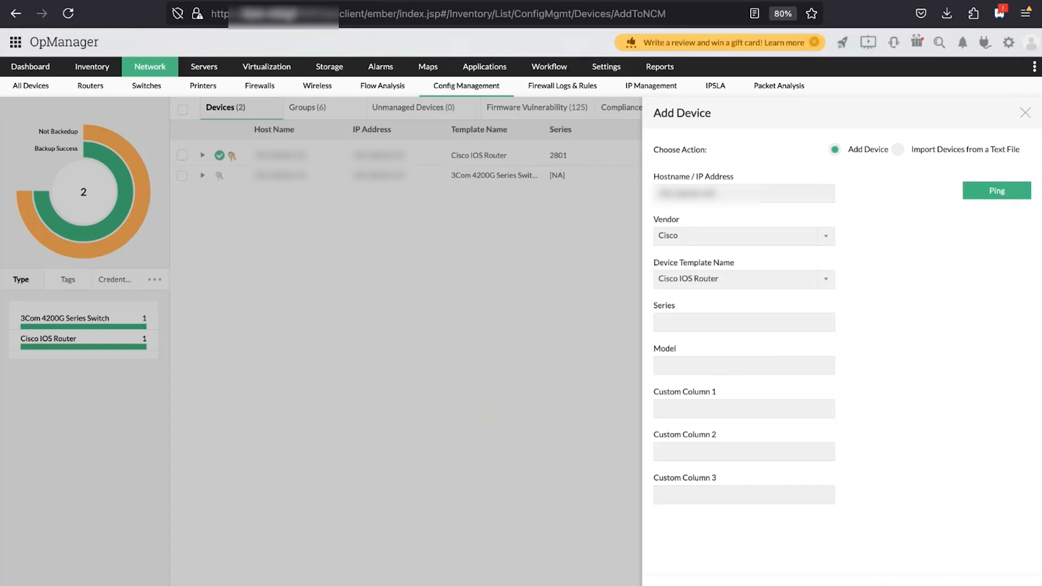
left_click(911, 584)
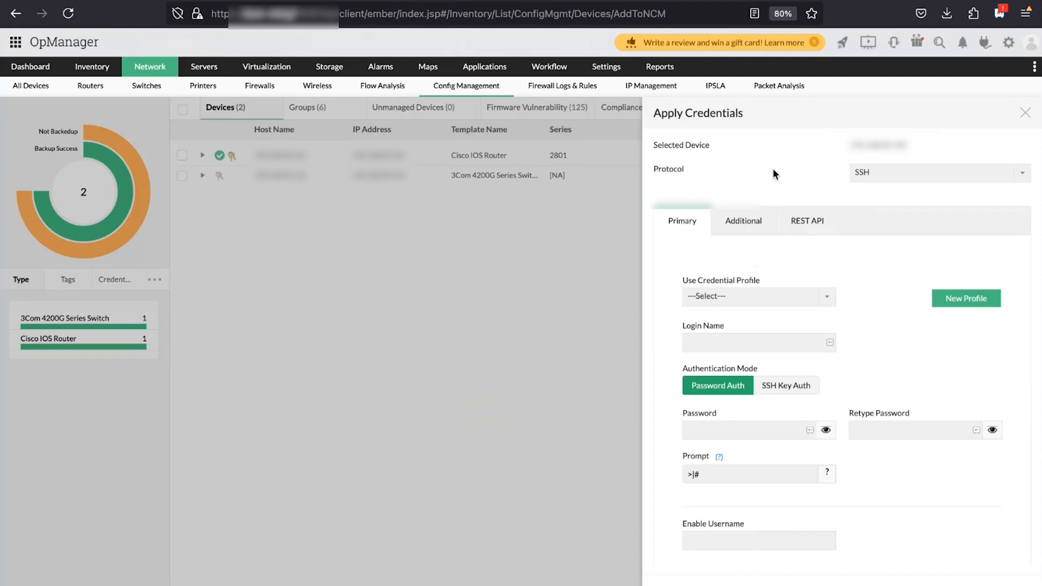
Try TELNET - TFTP as the connection protocol, then switch it back to SSH
left_click(1027, 183)
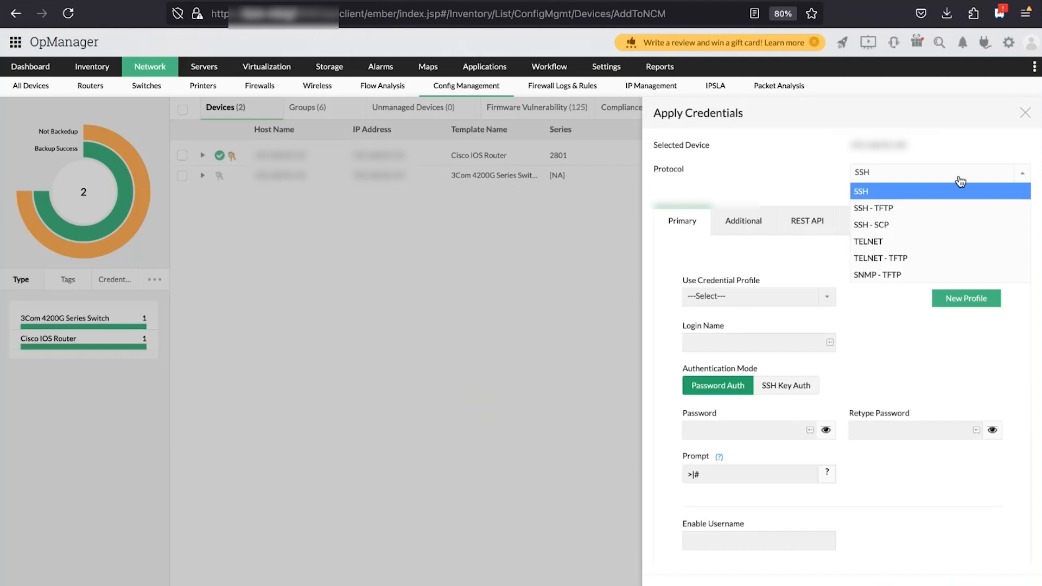
left_click(951, 260)
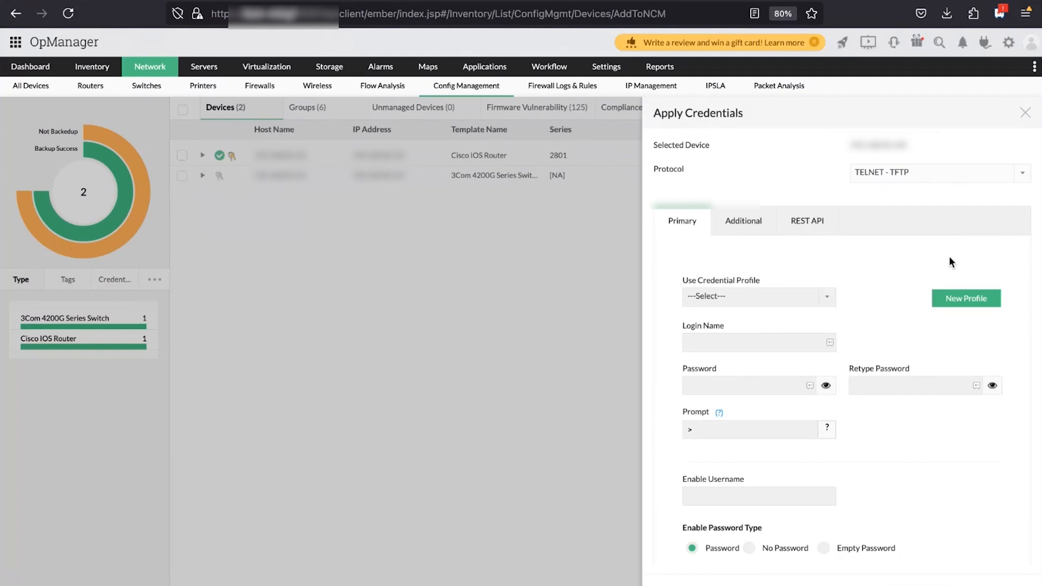
left_click(1022, 173)
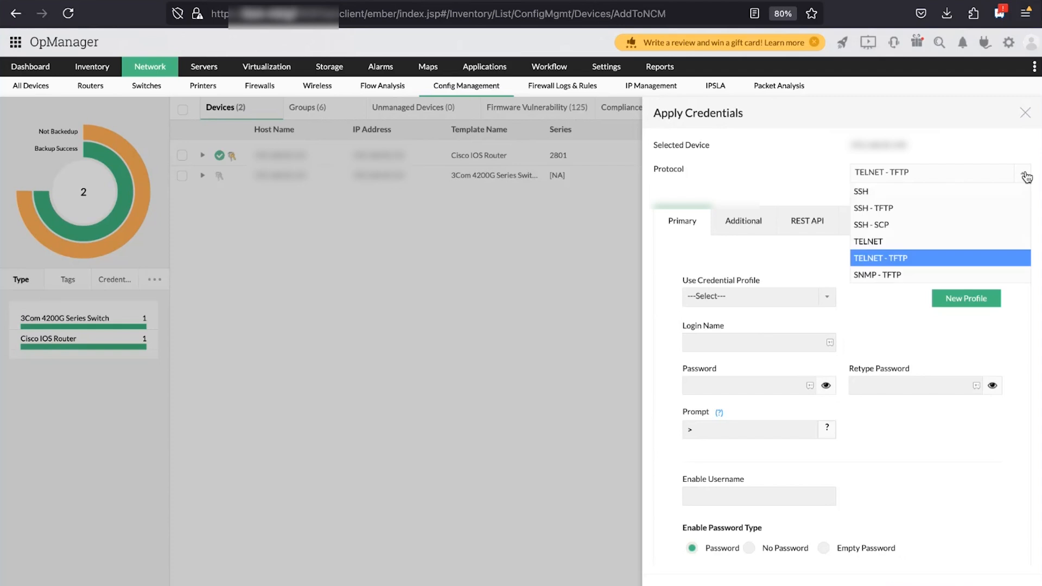
left_click(913, 192)
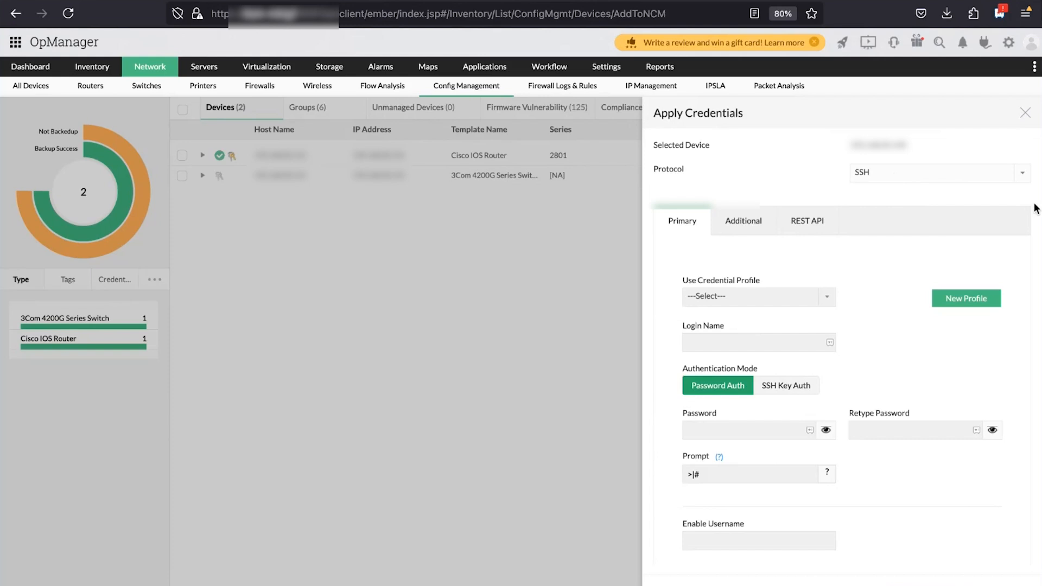
left_click(1024, 174)
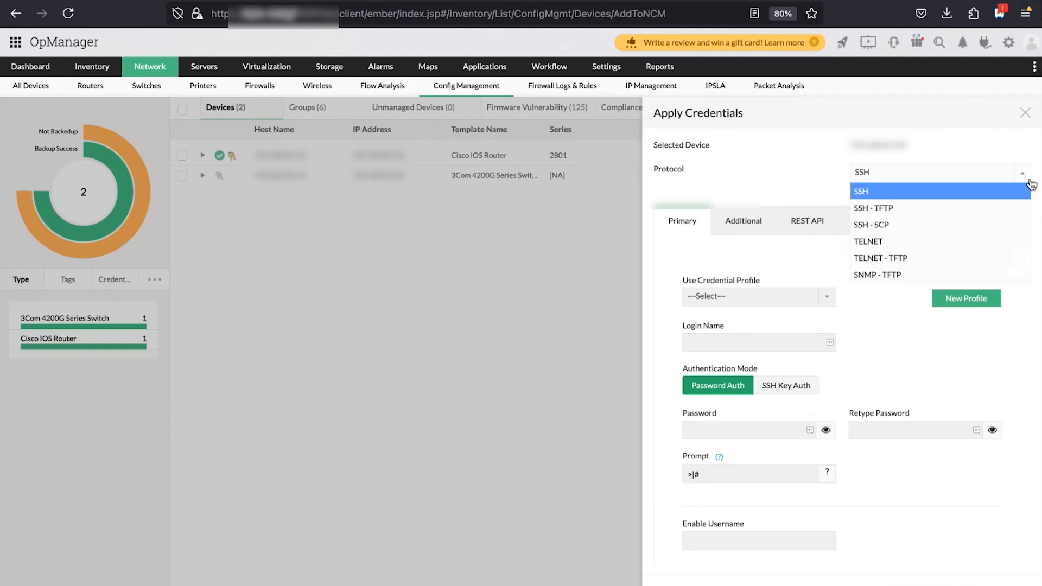
Keep SSH and enter the login name, password and matching retyped password
left_click(961, 189)
scroll(830, 320, "down", 3)
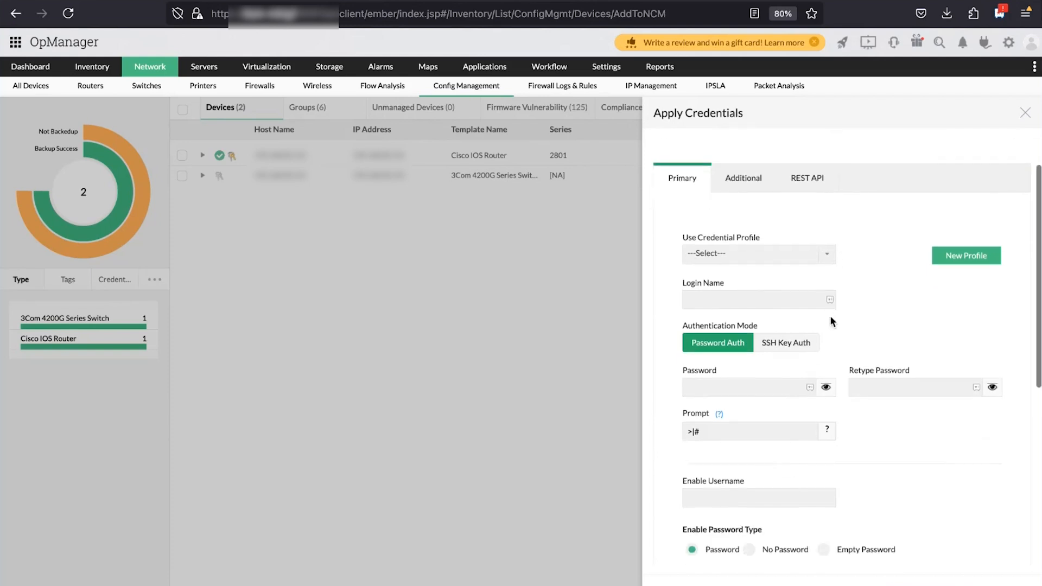
left_click(834, 169)
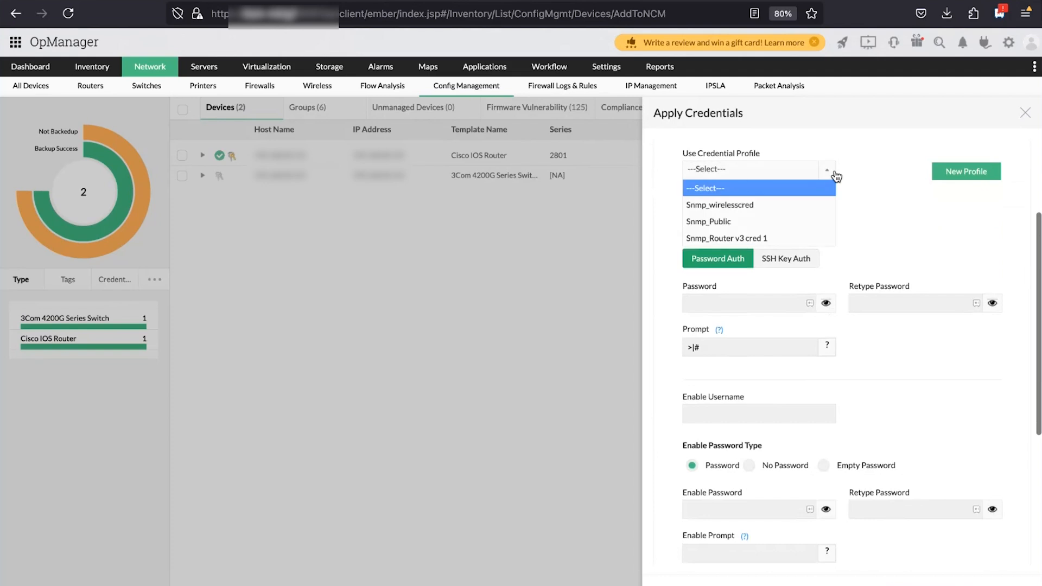
left_click(854, 230)
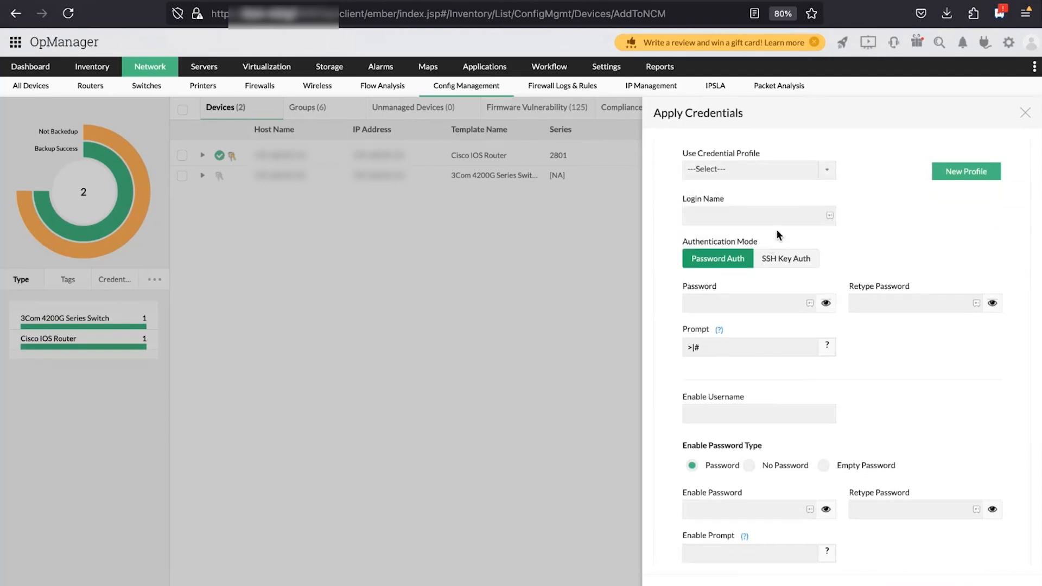
left_click(749, 302)
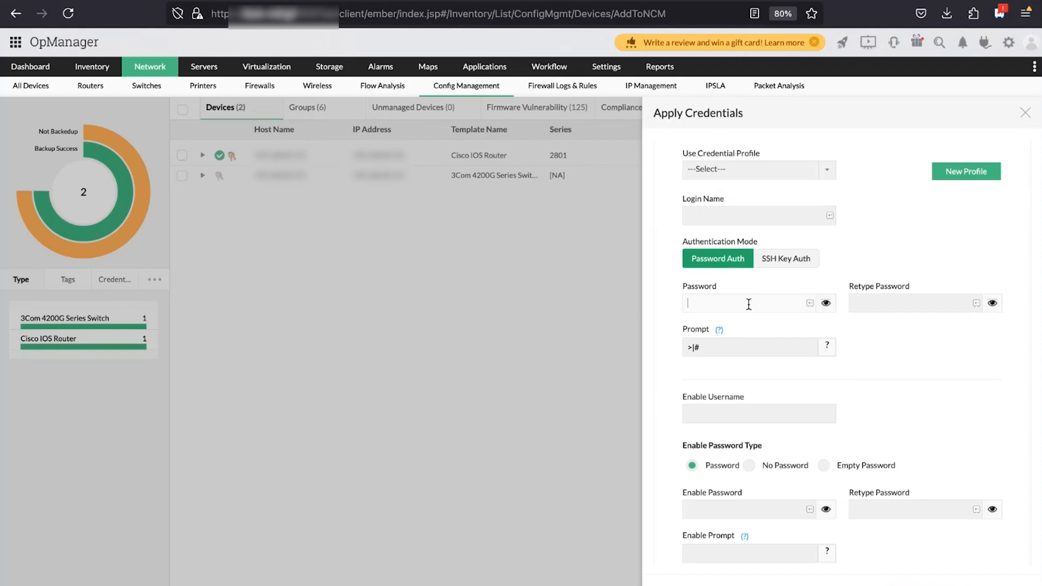
type("admin")
key("BackSpace")
key("BackSpace")
key("BackSpace")
key("BackSpace")
key("BackSpace")
scroll(738, 263, "up", 2)
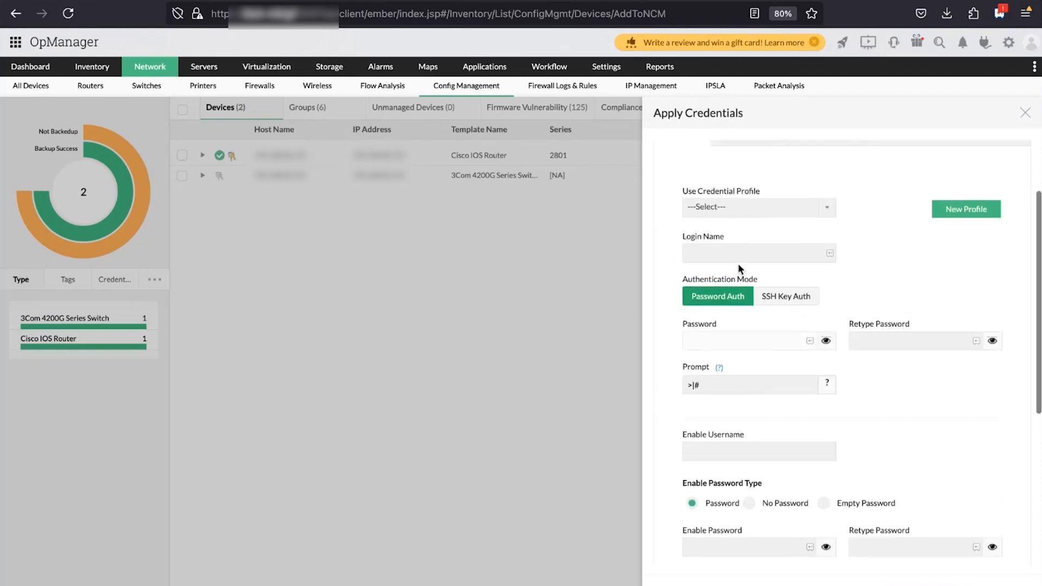
left_click(747, 249)
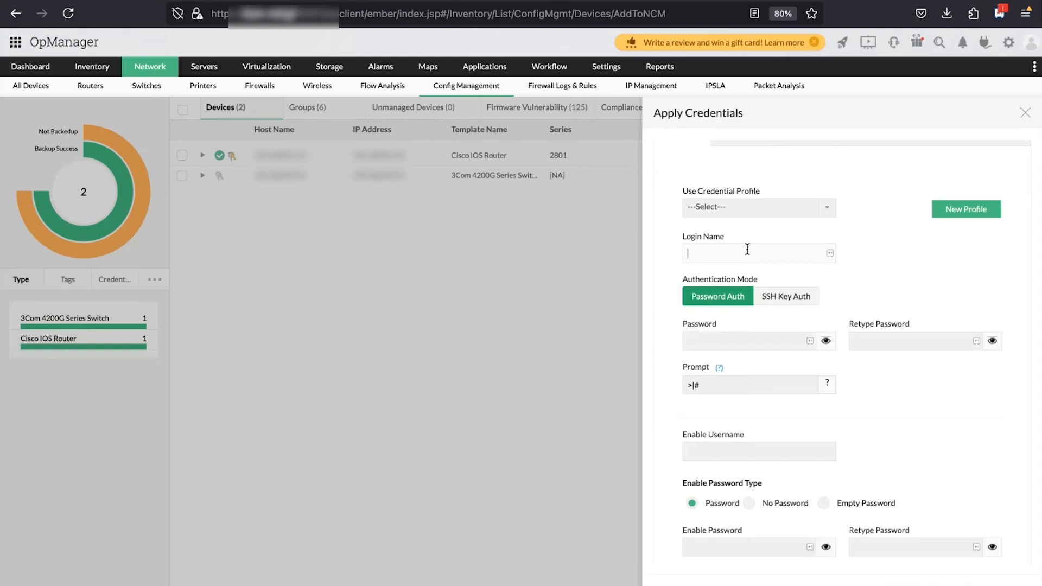
type("mike1")
left_click(719, 338)
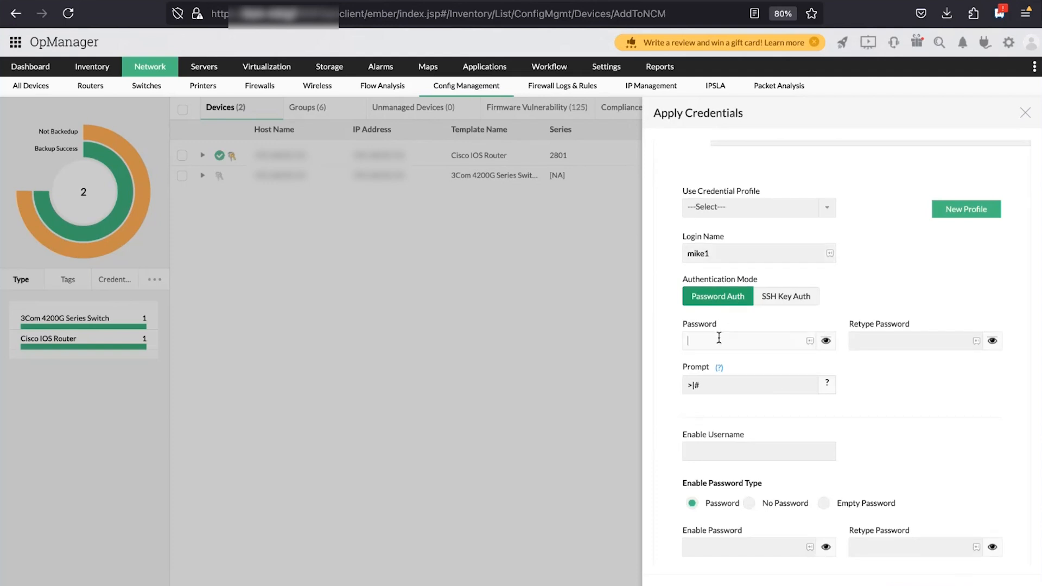
type("••••")
left_click(906, 347)
type("••••")
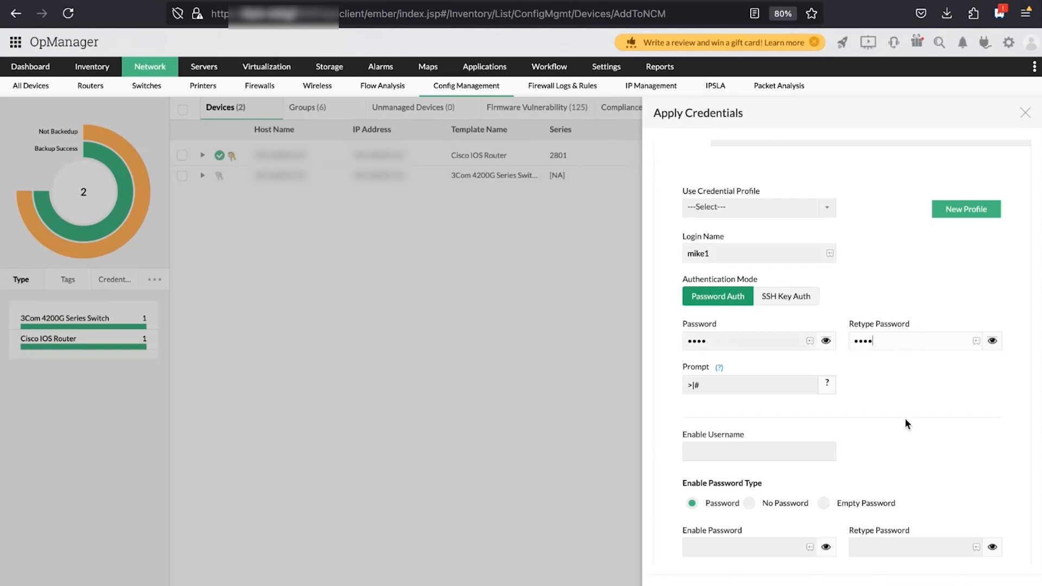
Review the prompt and enable-password fields, then enable backing up immediately after updating credentials
scroll(905, 421, "down", 1)
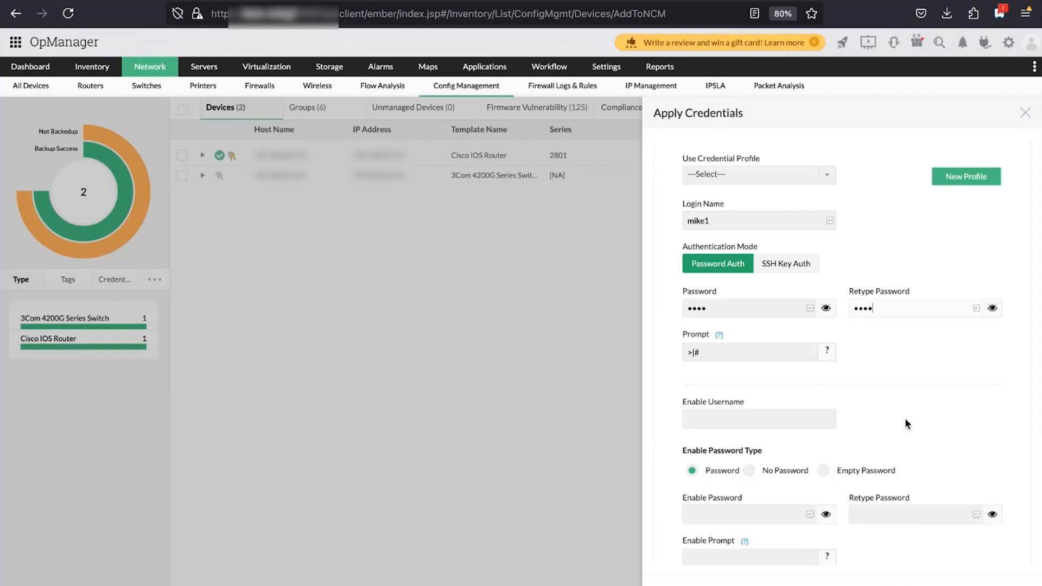
left_click(694, 350)
scroll(705, 360, "down", 1)
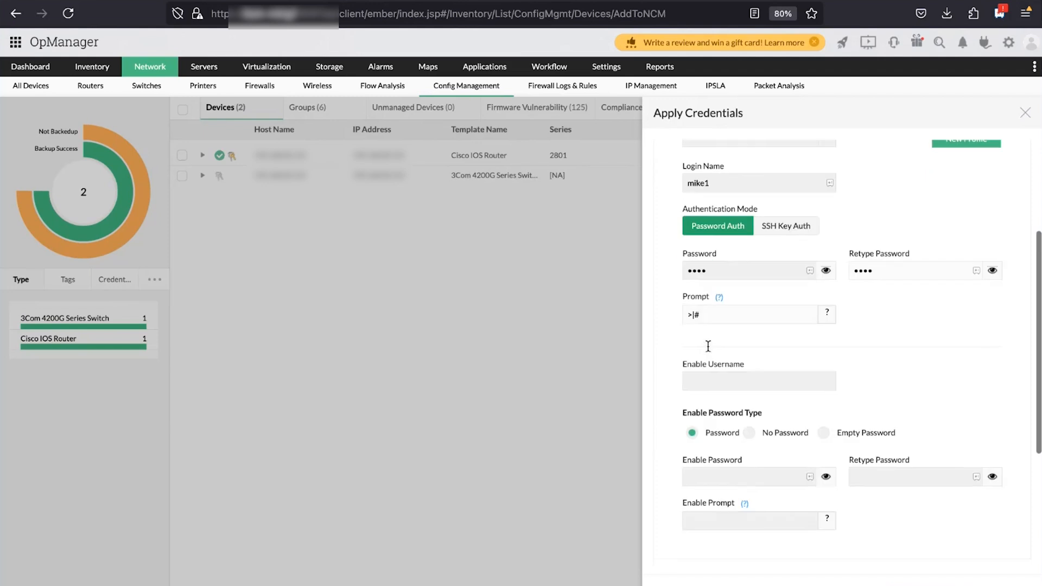
scroll(696, 346, "down", 1)
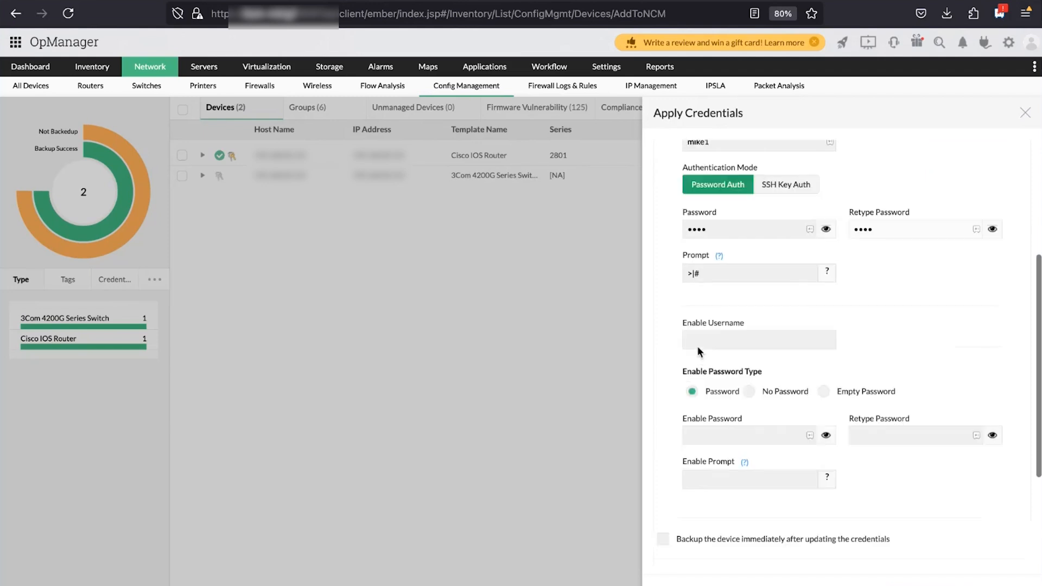
scroll(736, 367, "down", 1)
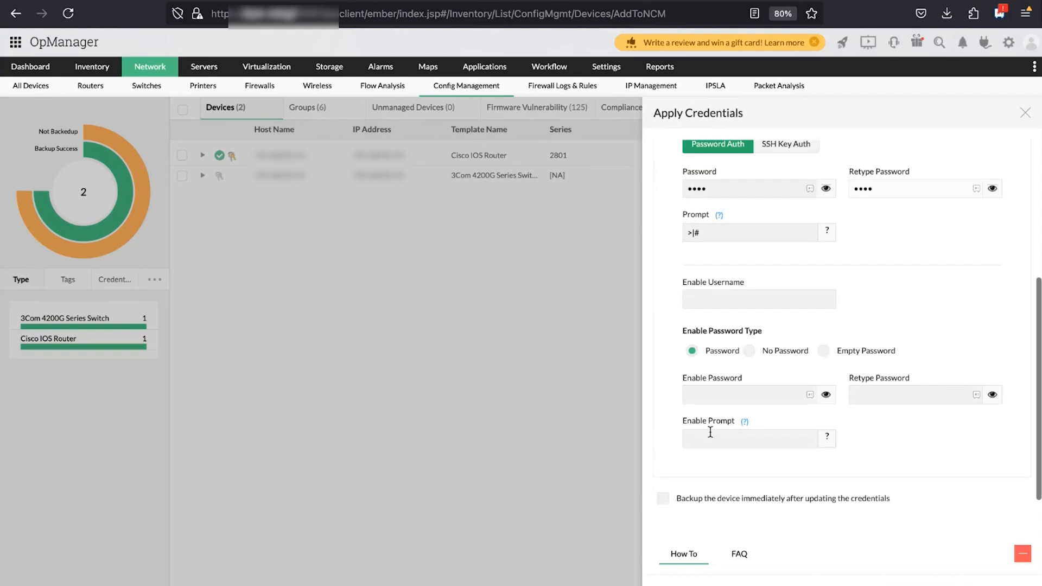
left_click(736, 396)
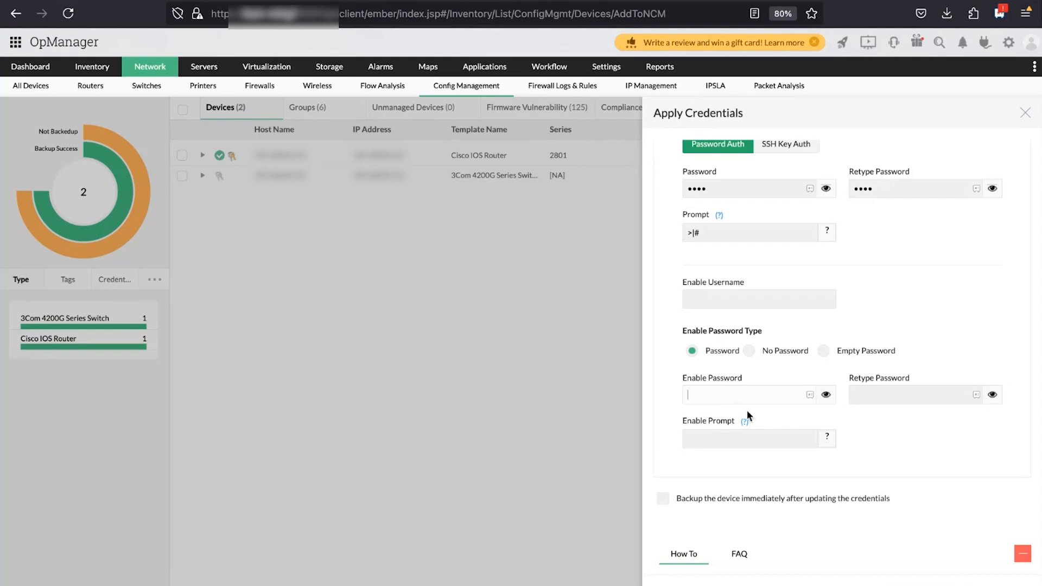
scroll(822, 461, "up", 5)
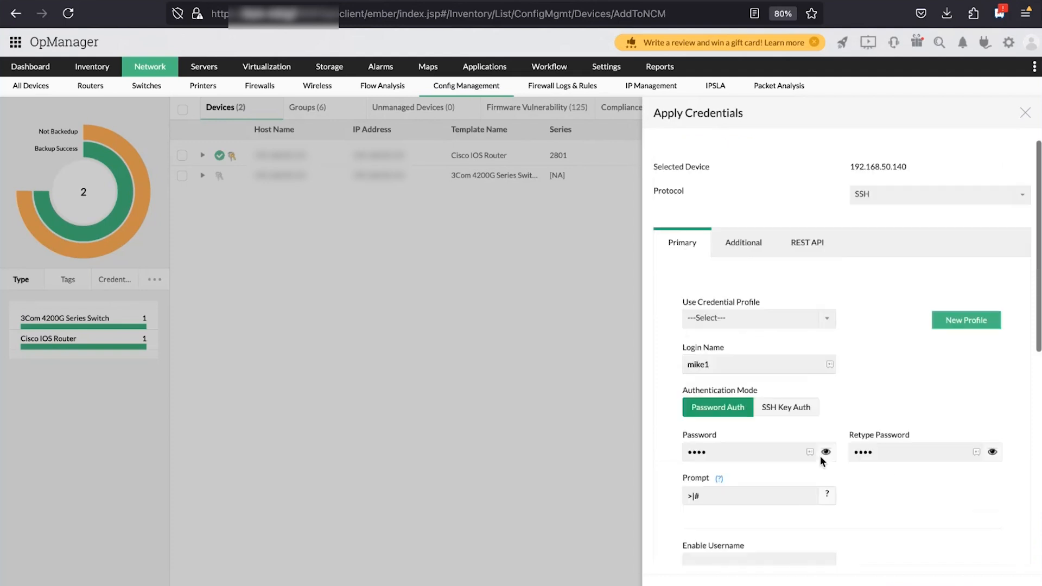
scroll(819, 454, "down", 5)
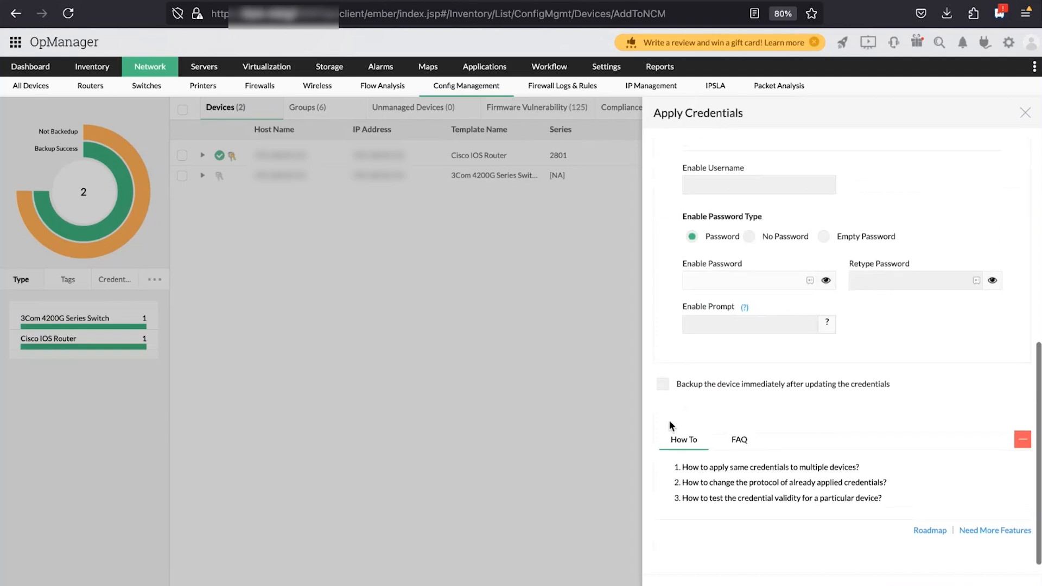
left_click(662, 385)
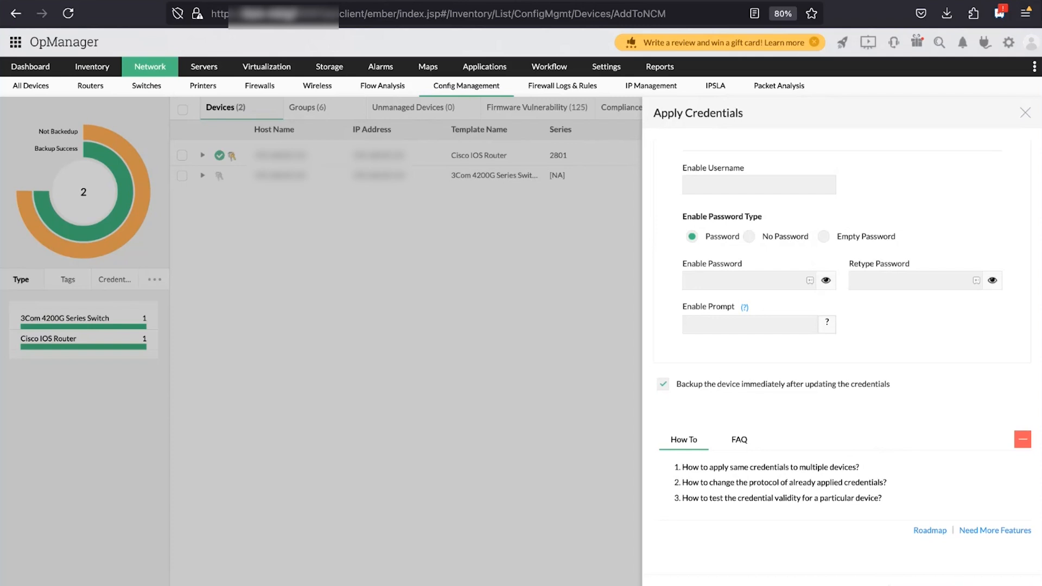
Save and test the SSH credentials, reviewing the validity results and startup-config output
left_click(933, 585)
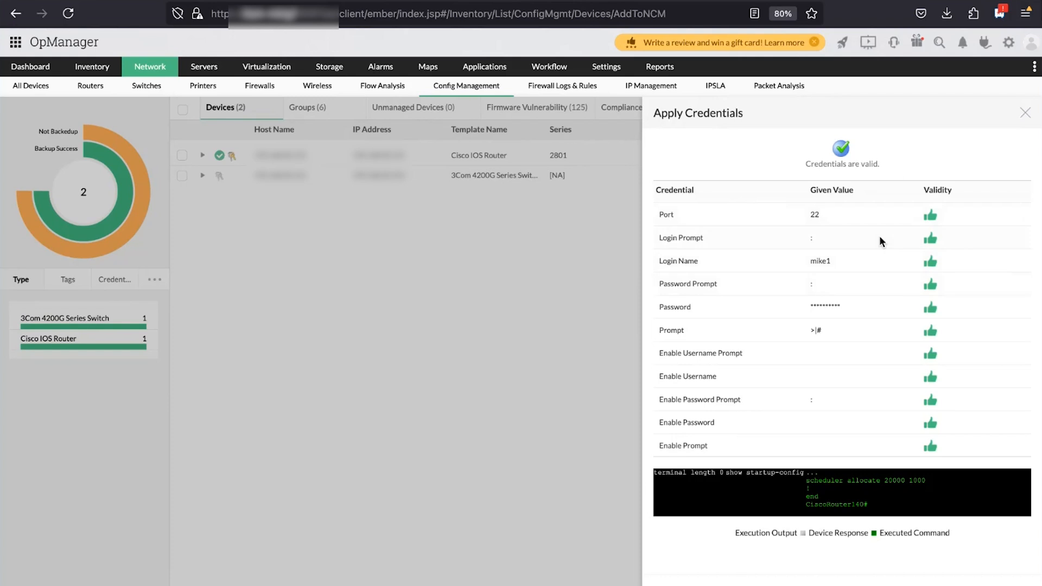
scroll(931, 408, "down", 2)
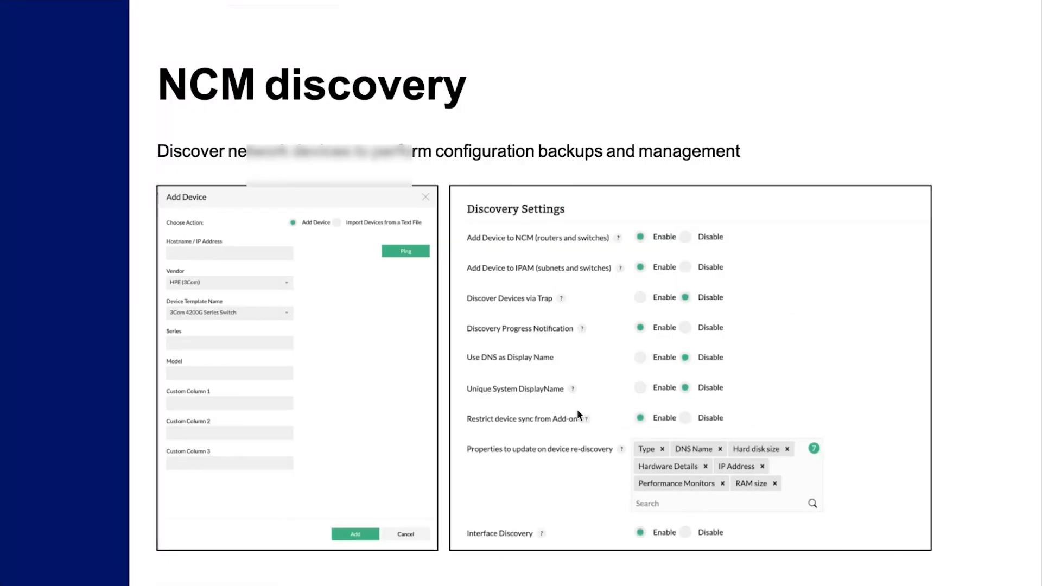
key("Right")
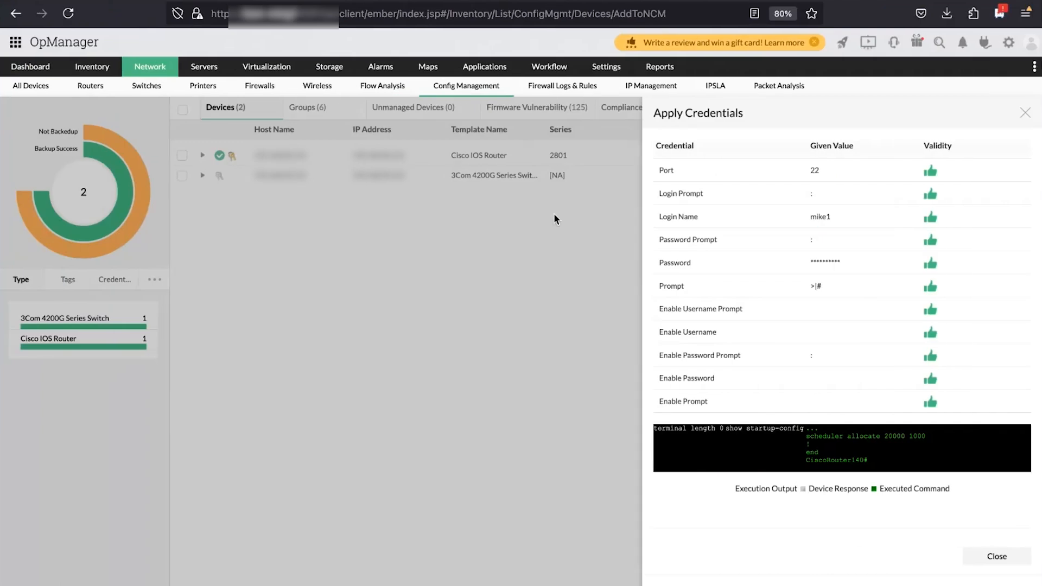
Close the test results and open the Cisco IOS router's snapshot from Config Management
left_click(1024, 112)
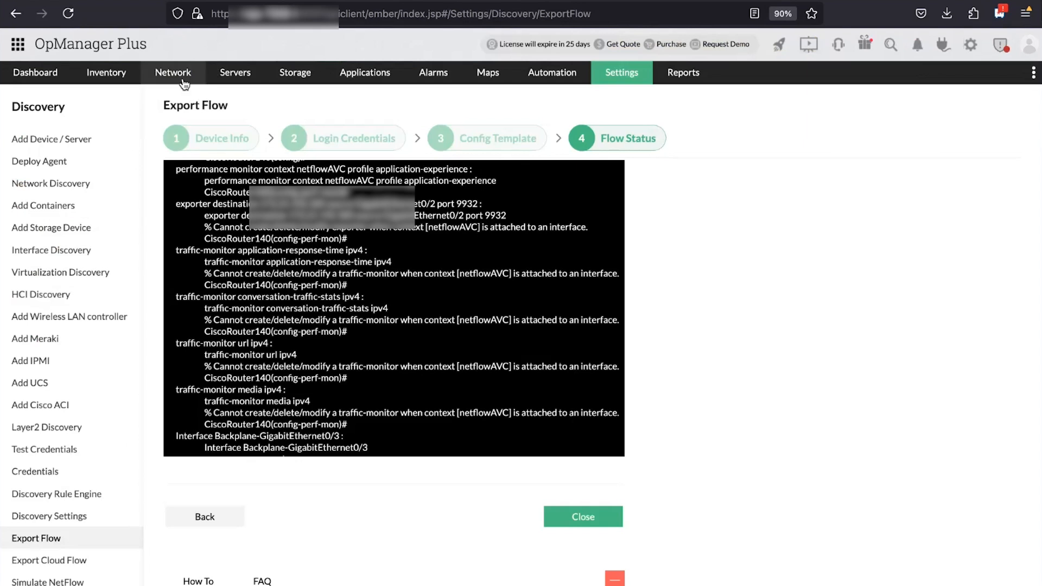
mouse_move(185, 80)
left_click(183, 149)
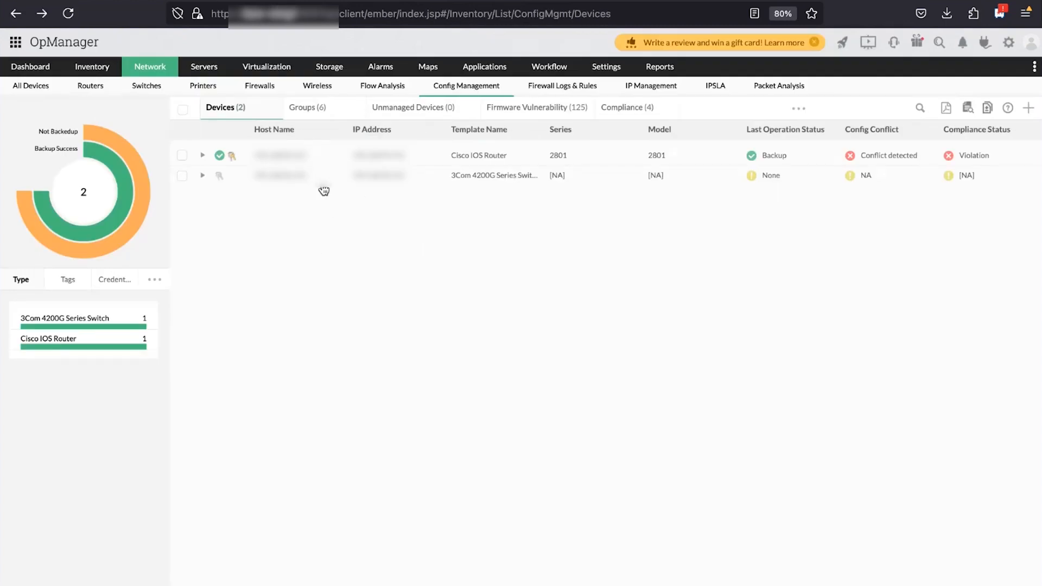
left_click(273, 157)
scroll(300, 421, "down", 3)
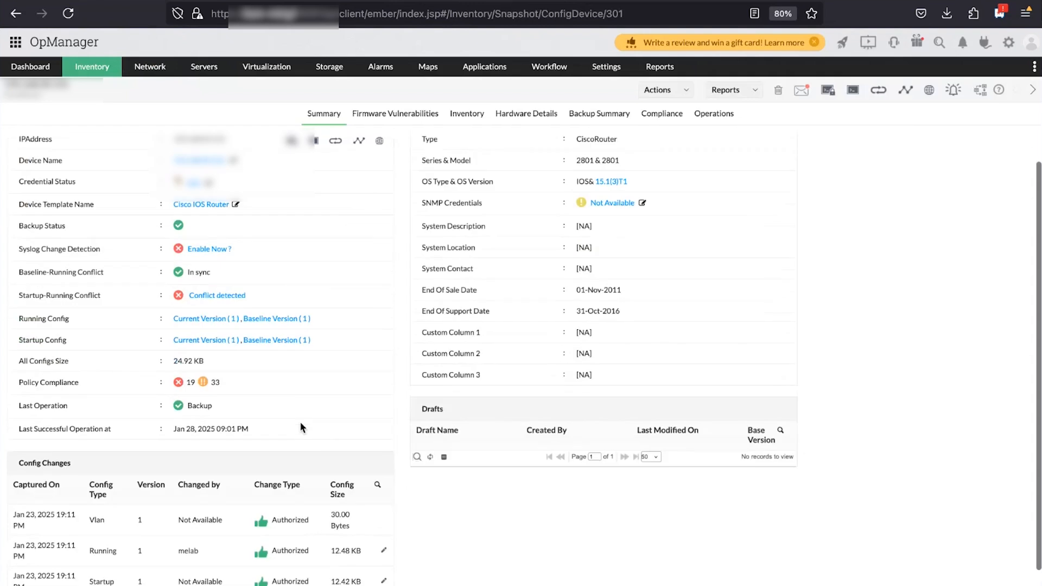
scroll(299, 421, "up", 3)
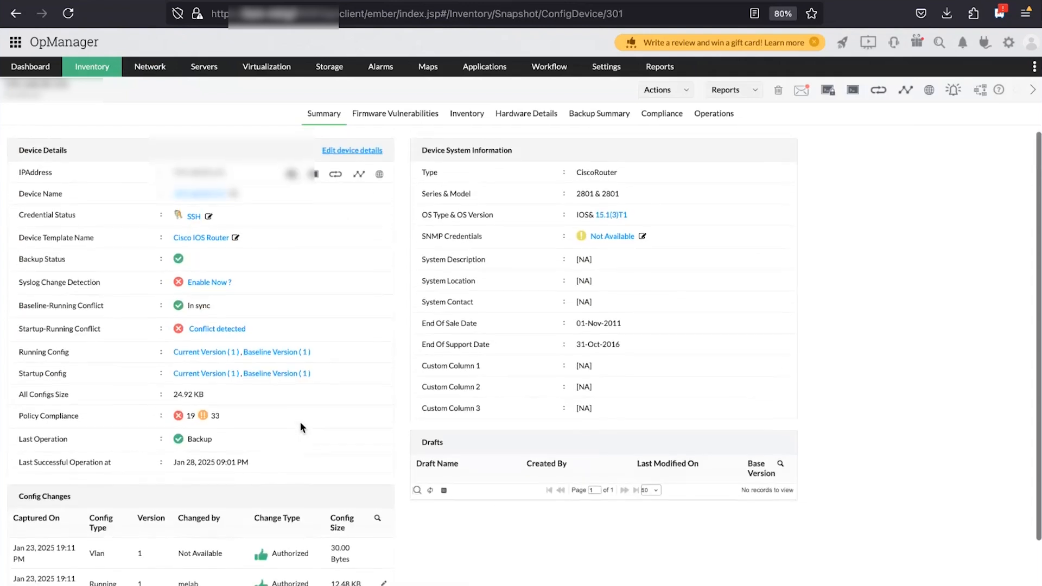
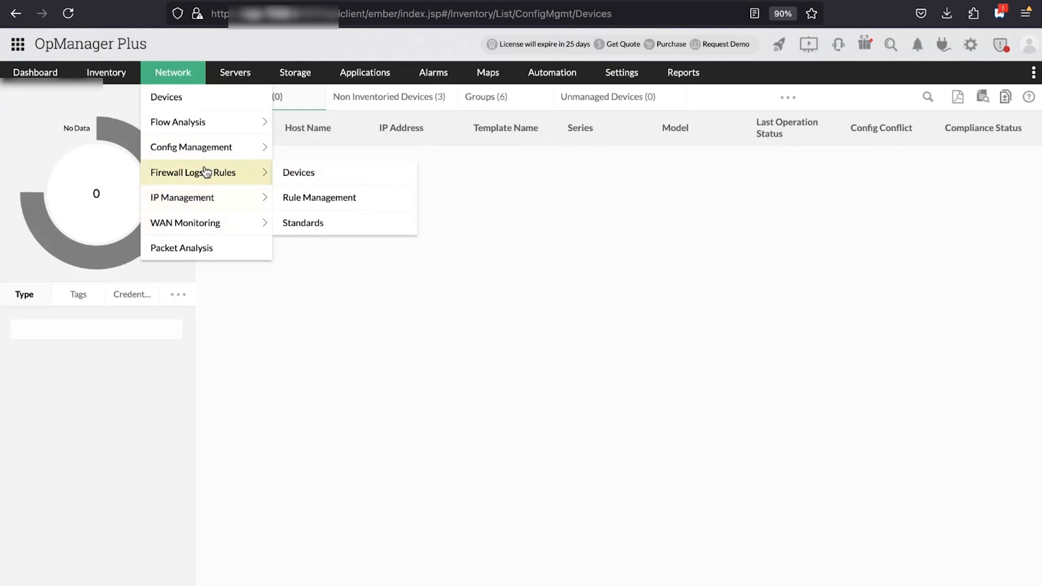
Open Add Device from the Firewall Logs & Rules devices list and switch to Import Syslog File
left_click(206, 173)
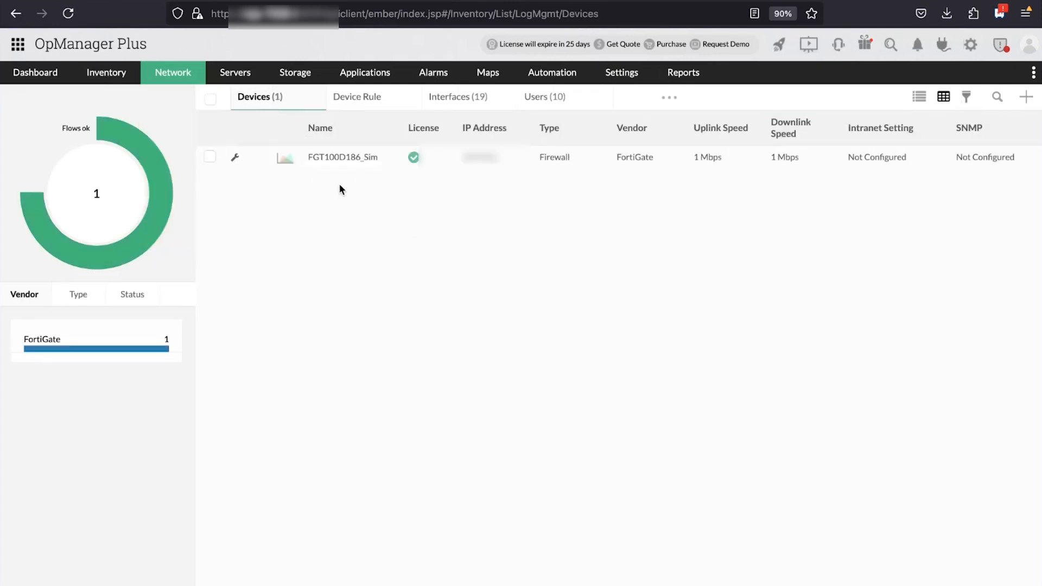
left_click(1031, 102)
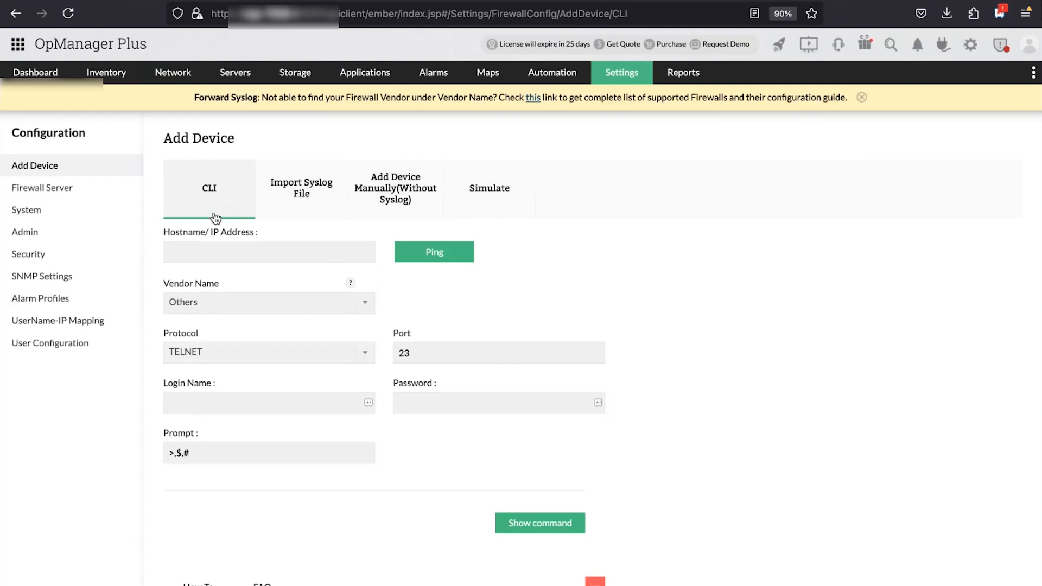
left_click(258, 256)
left_click(308, 188)
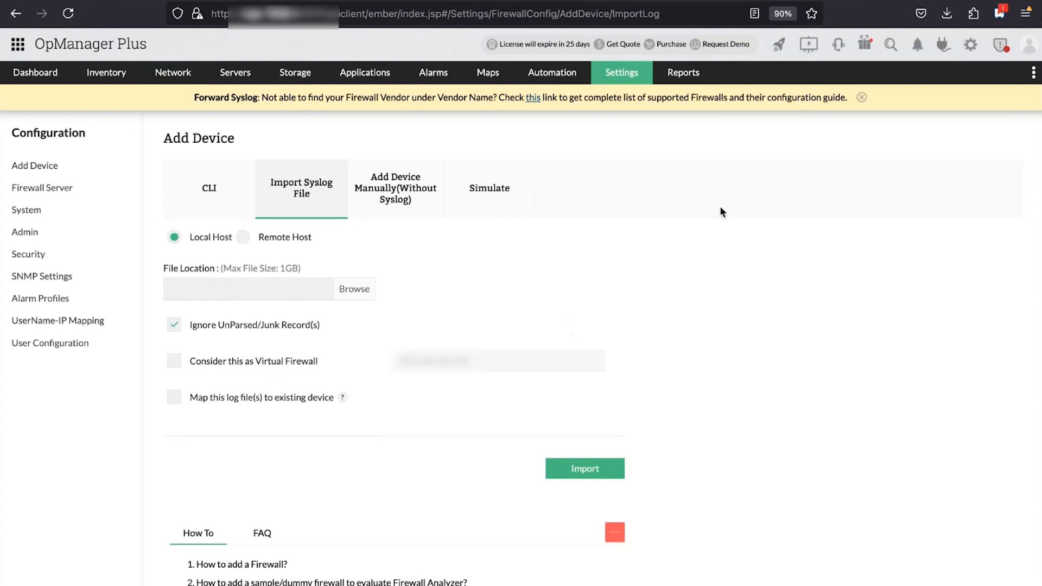
Check the Syslog Rules port configuration (514,519), close it unchanged, and return to Settings
left_click(632, 76)
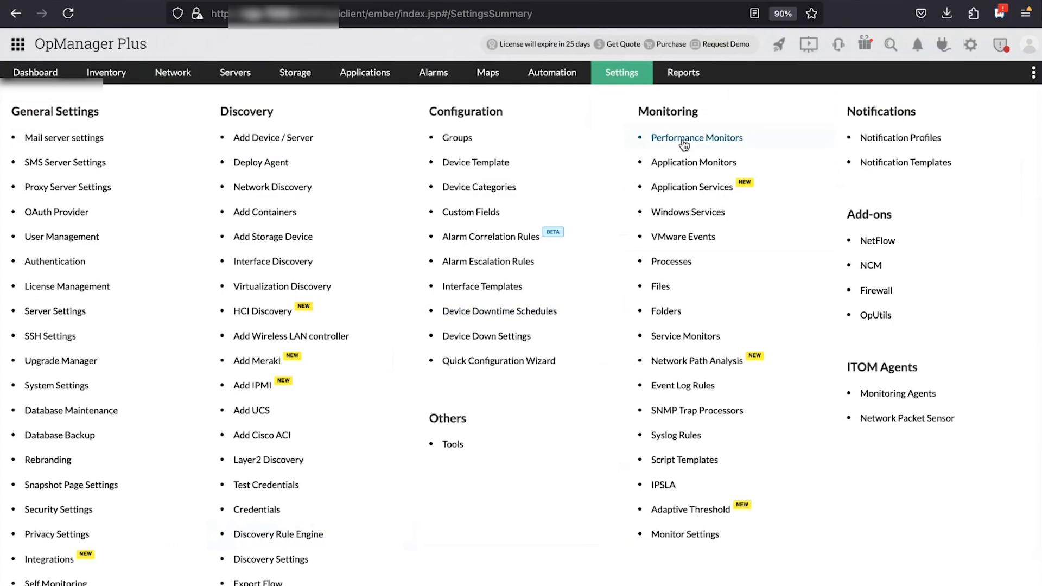
left_click(679, 435)
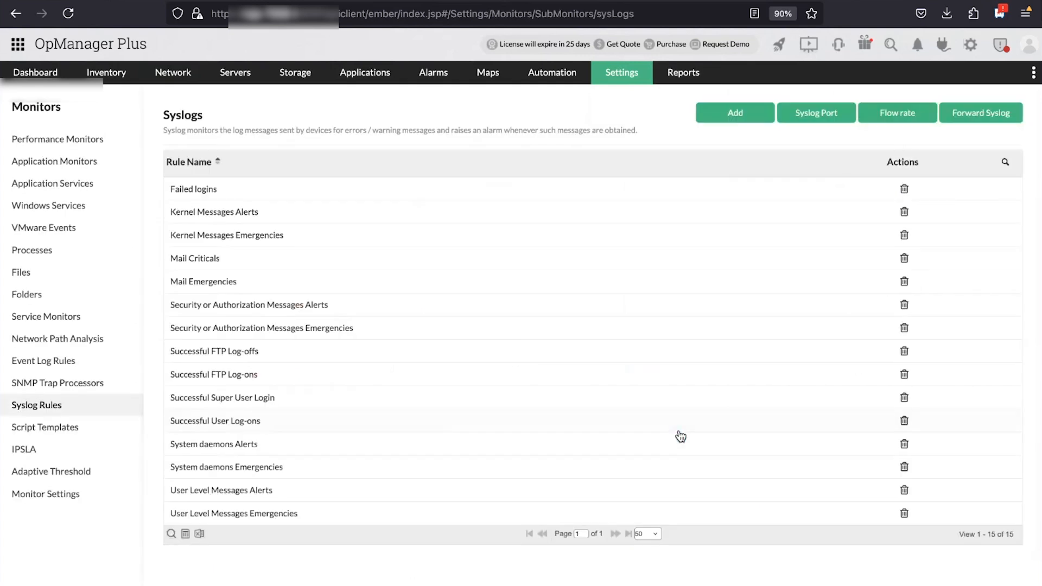
left_click(833, 111)
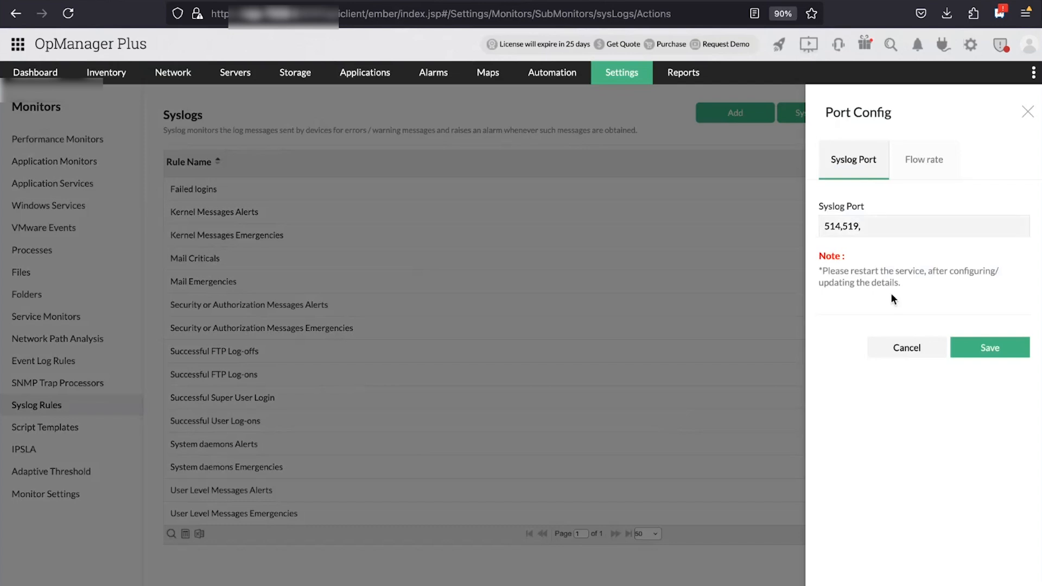
left_click(1026, 113)
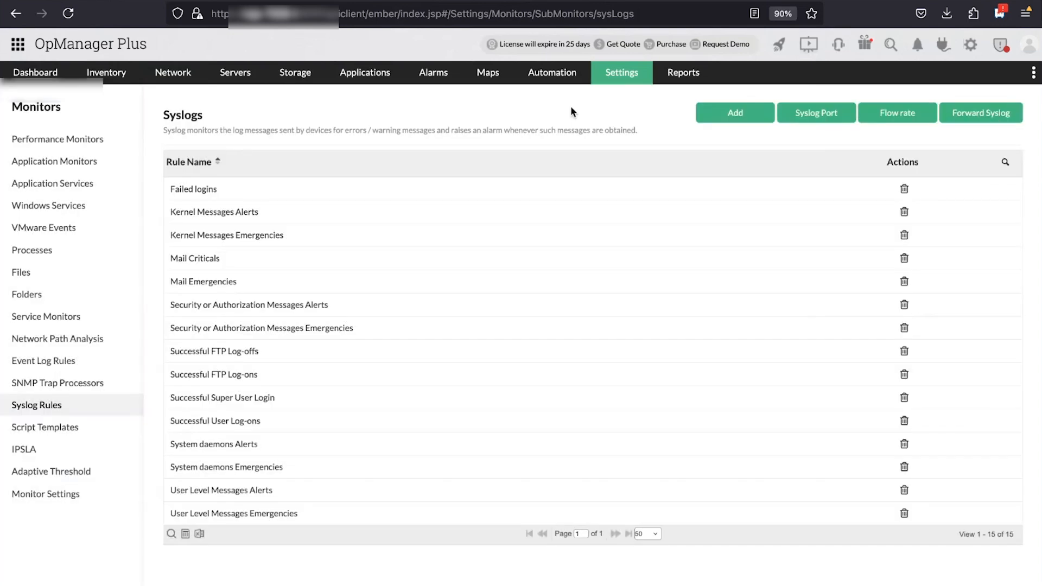
left_click(622, 86)
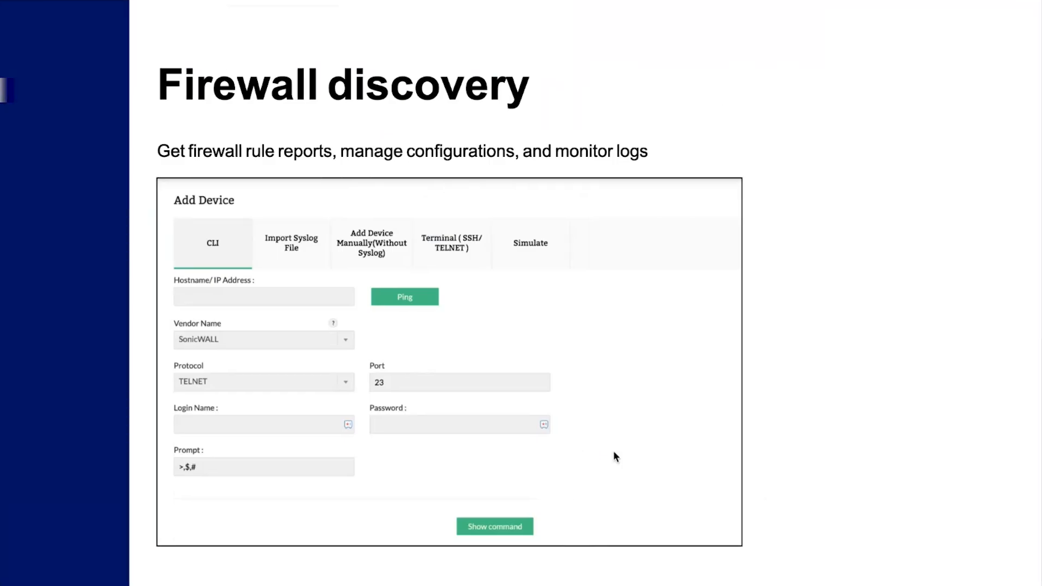
Advance the slide, then open the Add Device form from the Firewall Logs & Rules devices list
key("Right")
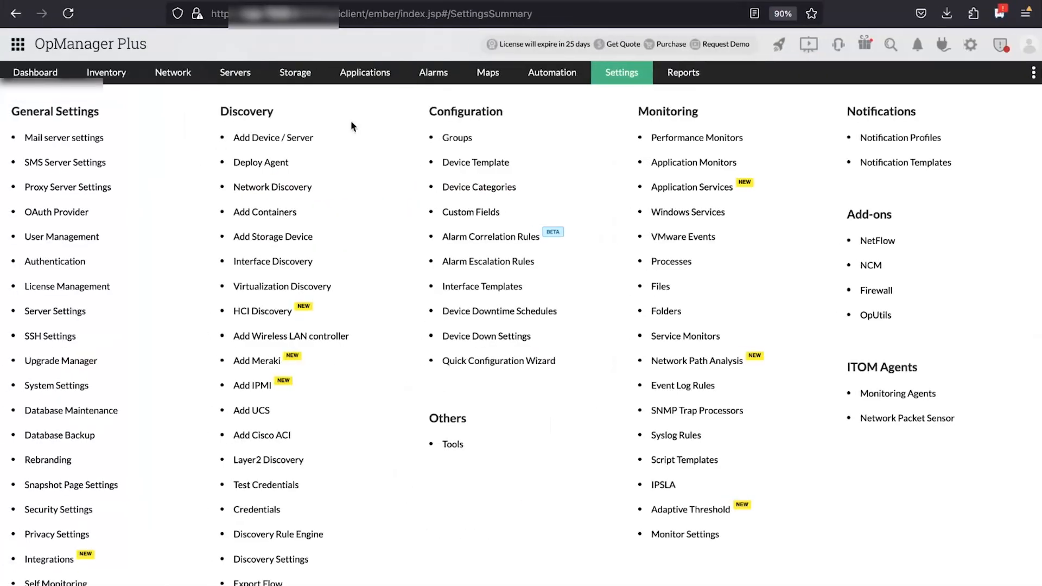
mouse_move(159, 81)
left_click(174, 171)
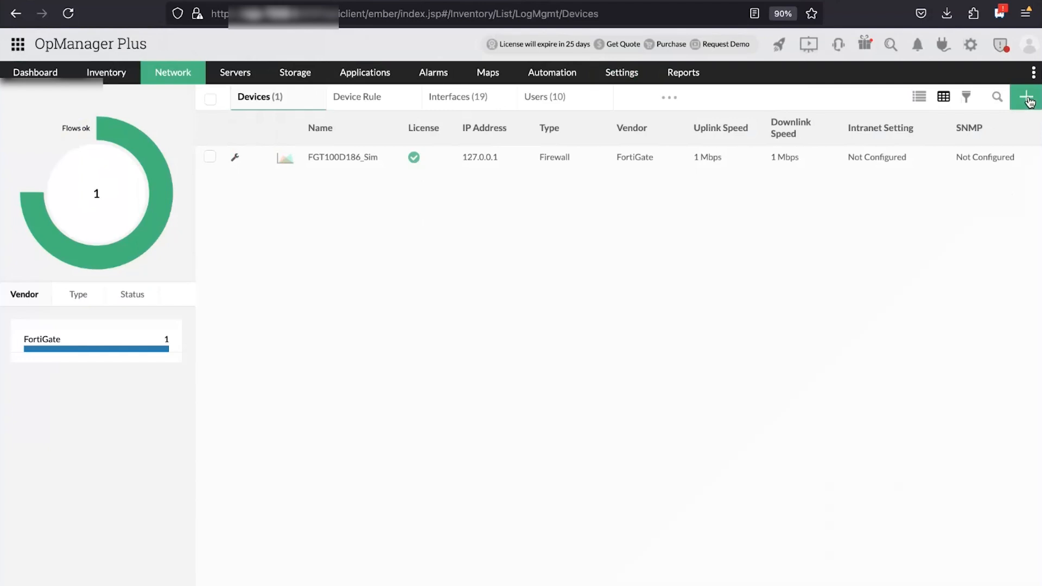
left_click(1023, 94)
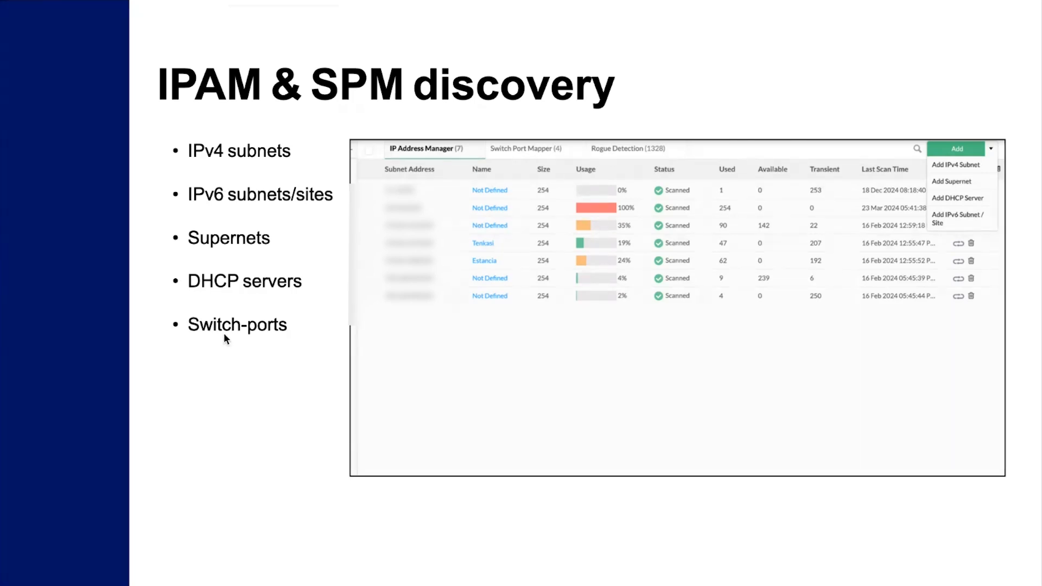
Return from the slides to OpManager and open the IP Address Manager subnets list
key("ctrl+Left")
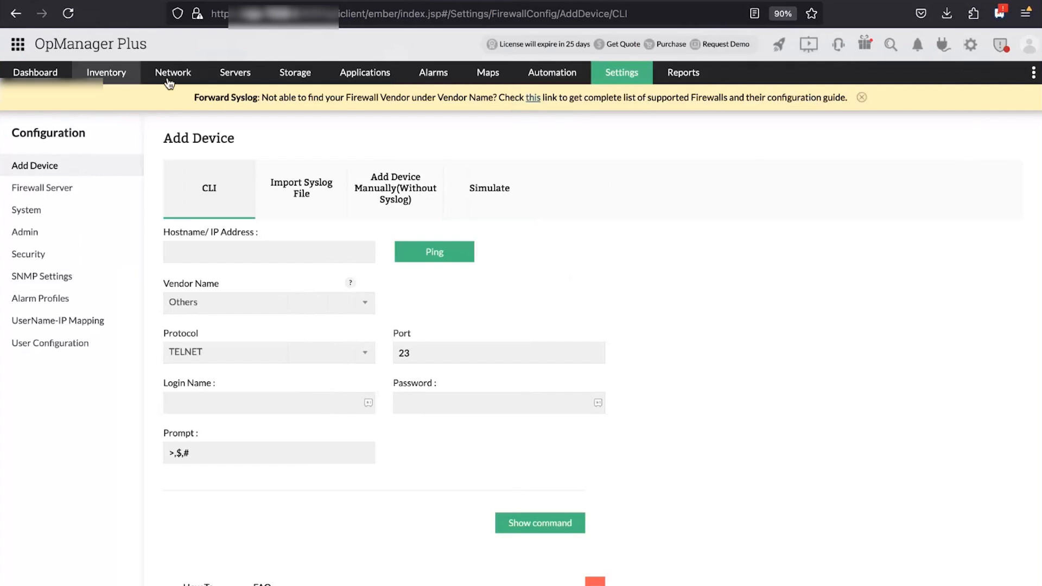
mouse_move(171, 81)
mouse_move(172, 198)
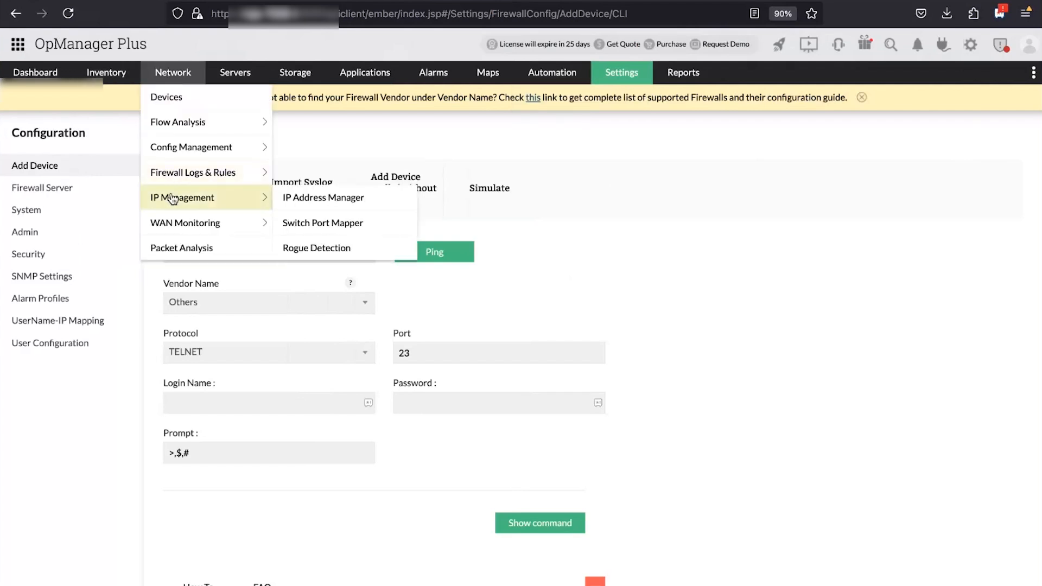
left_click(323, 198)
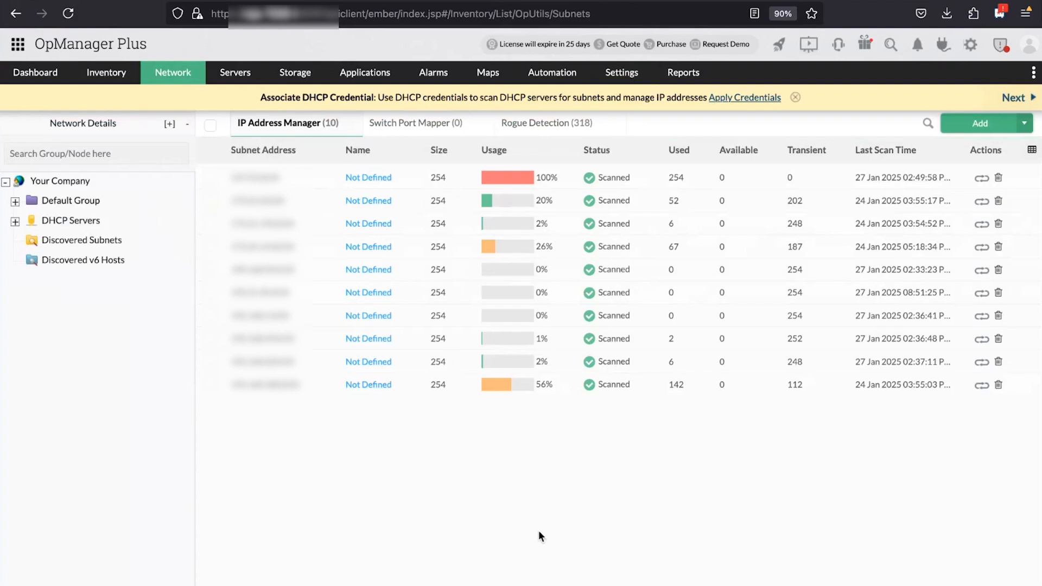
Preview the Add IPv4 Subnet form, keep Default Group, and close it without adding
left_click(978, 125)
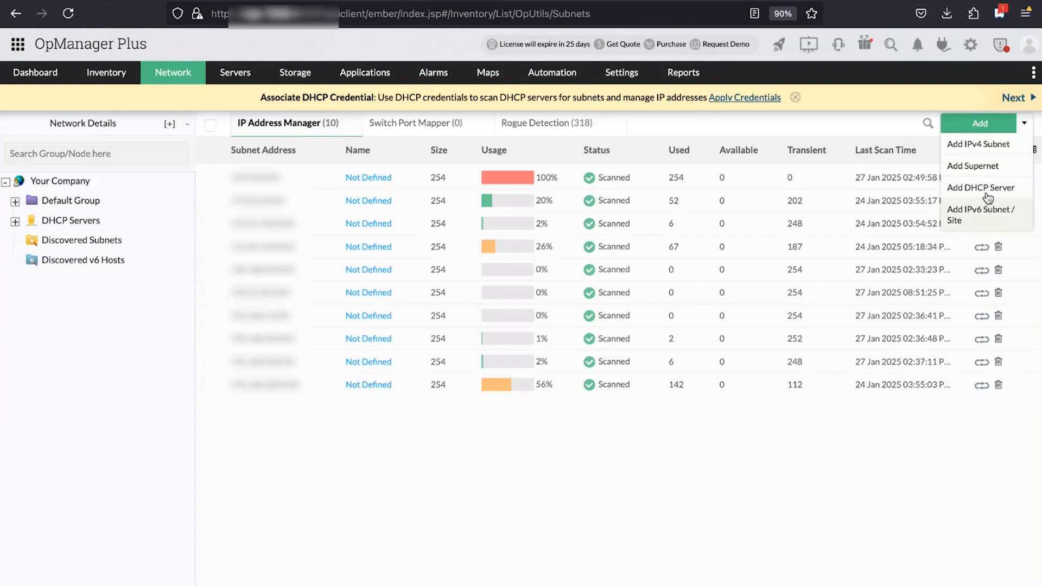
left_click(980, 144)
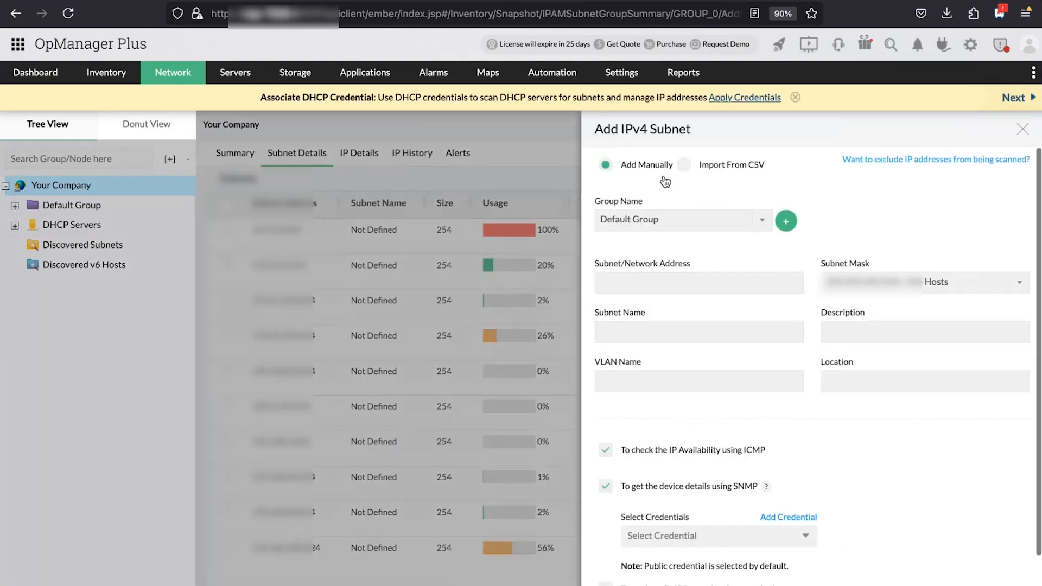
left_click(758, 230)
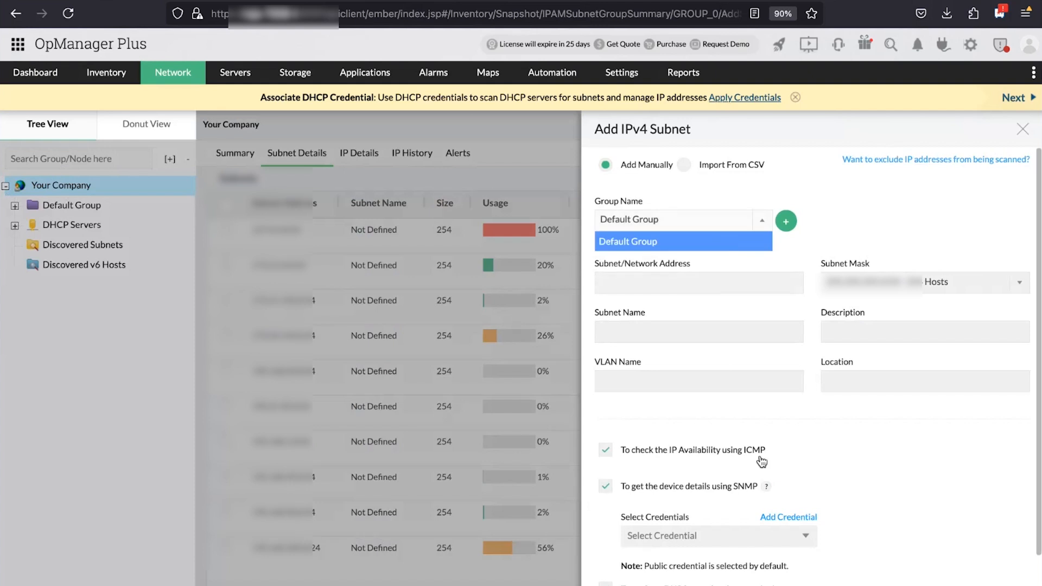
left_click(957, 440)
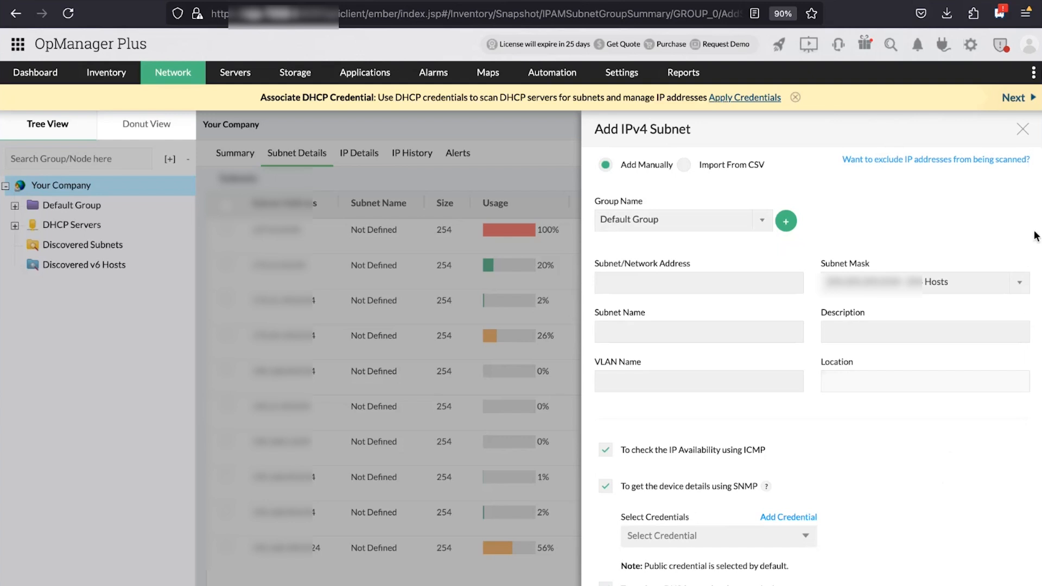
left_click(1024, 134)
mouse_move(917, 120)
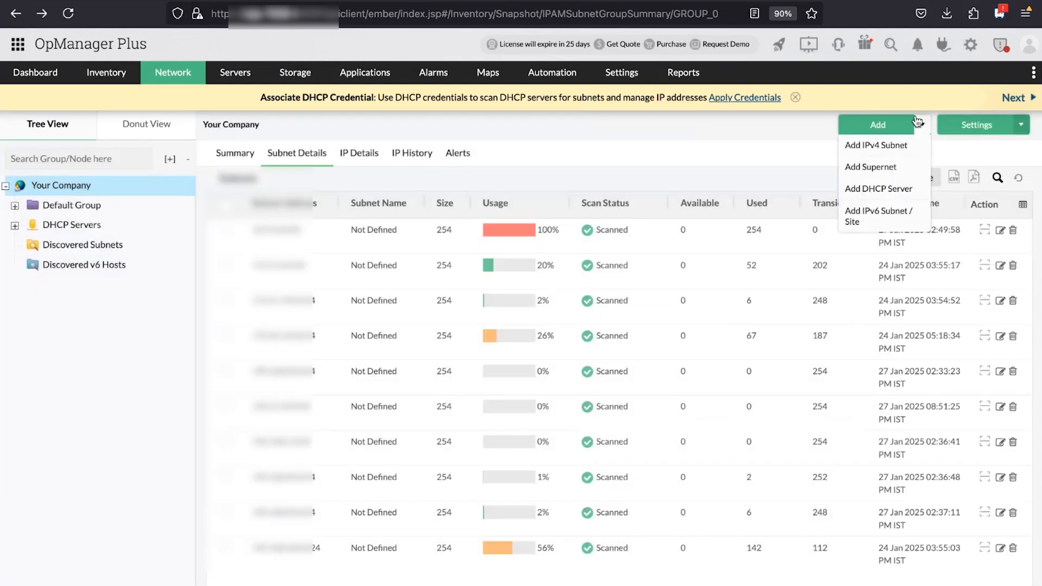
Preview the Add Switch manual, Import From CSV and Discover options, closing without adding
left_click(873, 216)
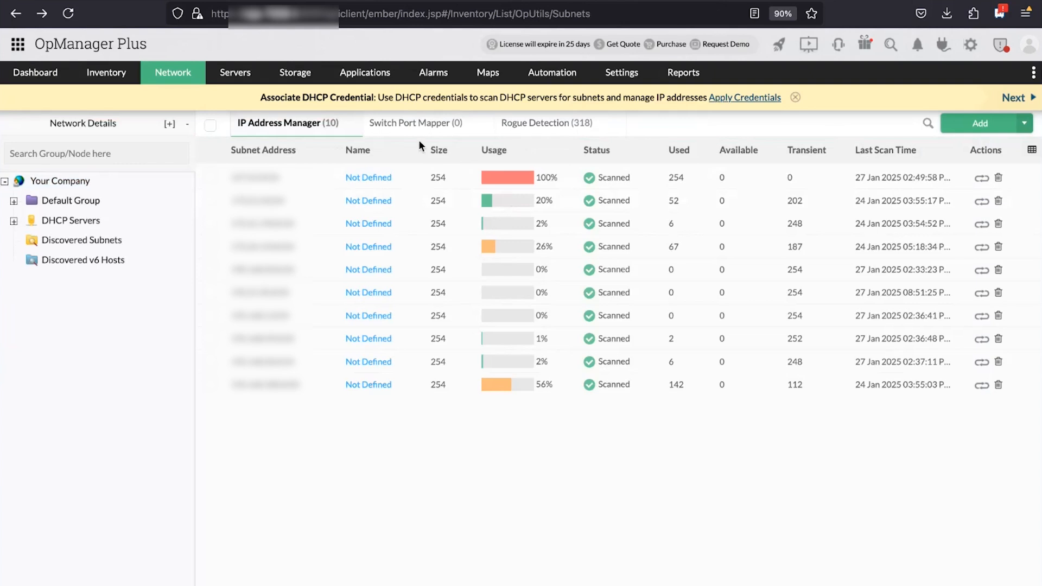
left_click(431, 124)
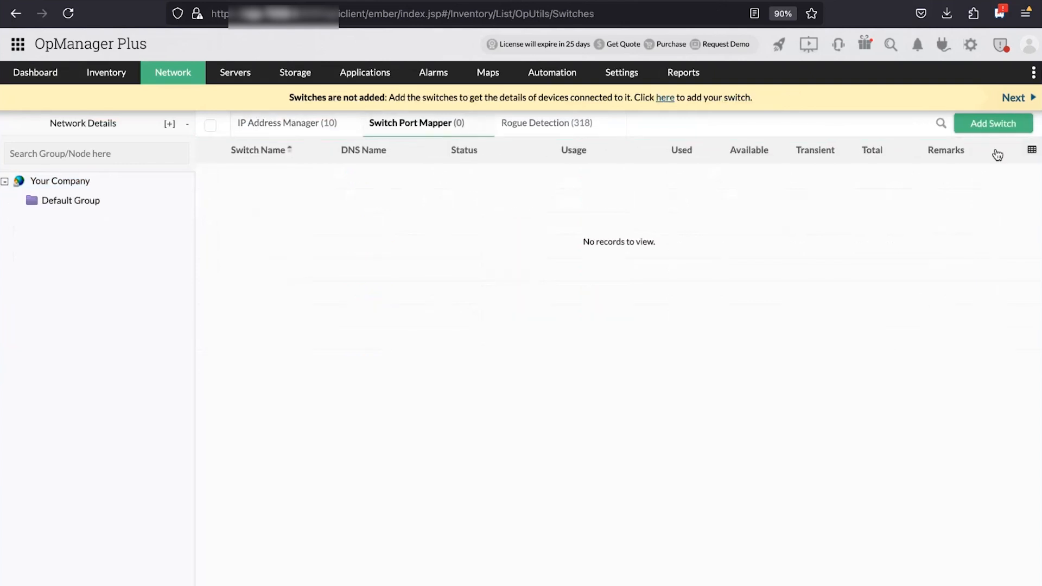
left_click(992, 124)
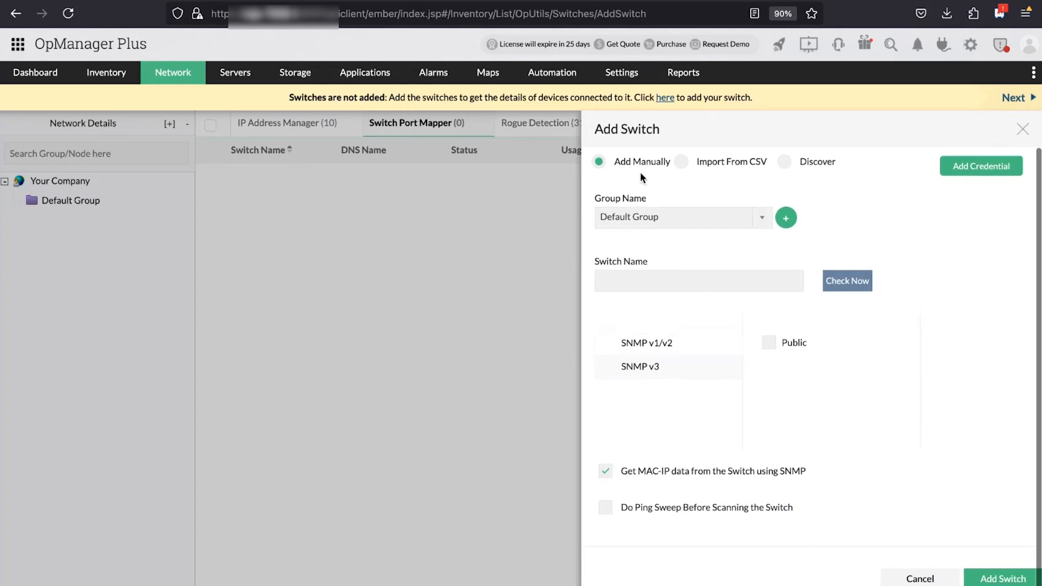
left_click(697, 165)
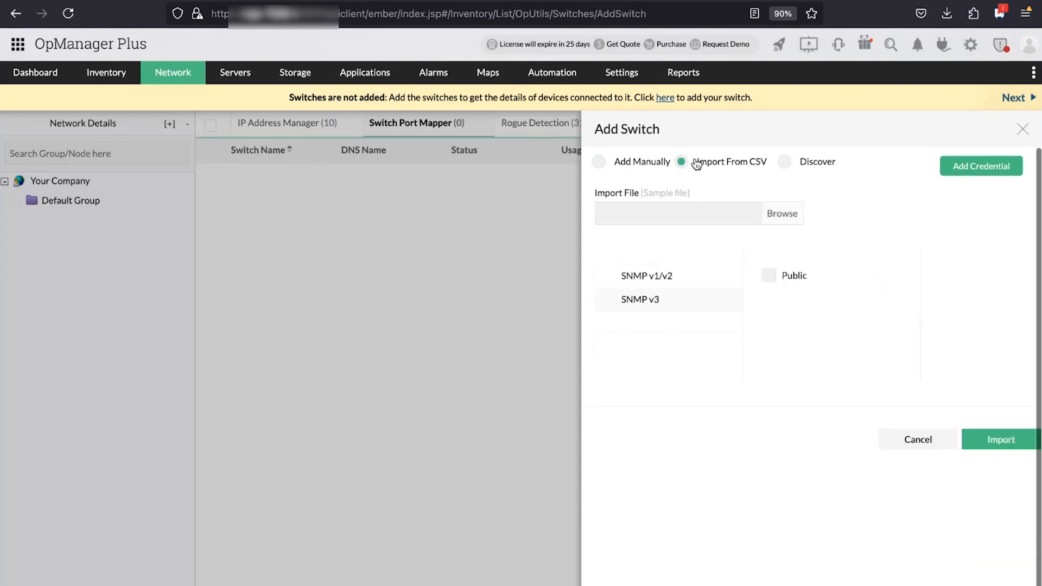
left_click(795, 165)
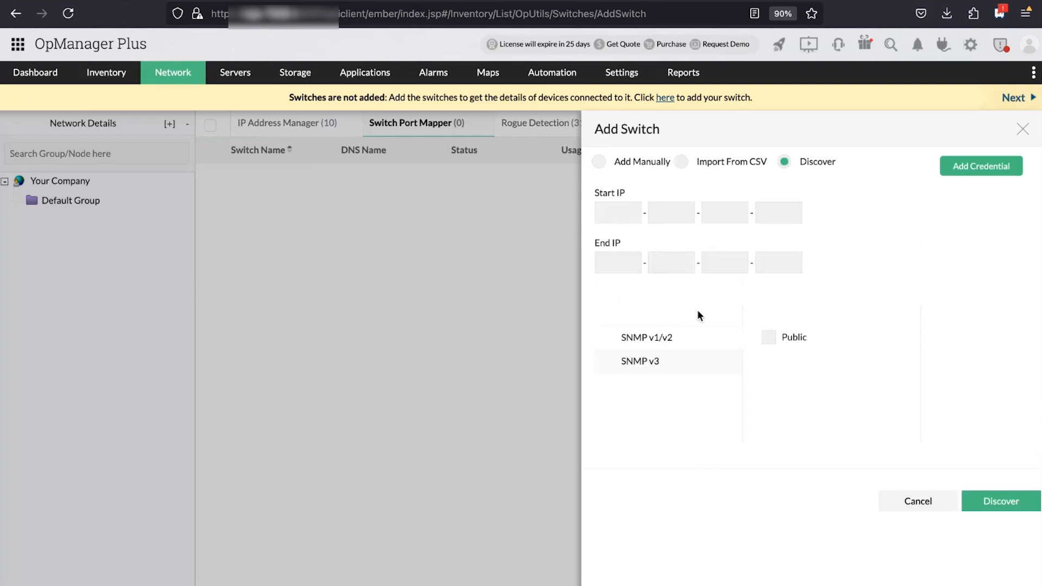
left_click(1022, 129)
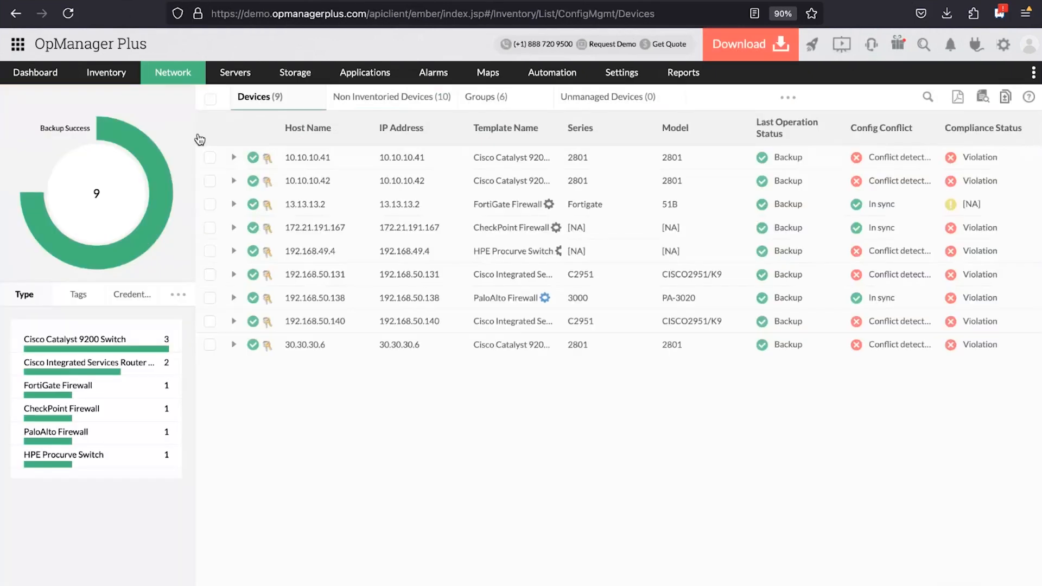
Open the Switch Port Mapper list under IP Management to see the four scanned switches
mouse_move(163, 72)
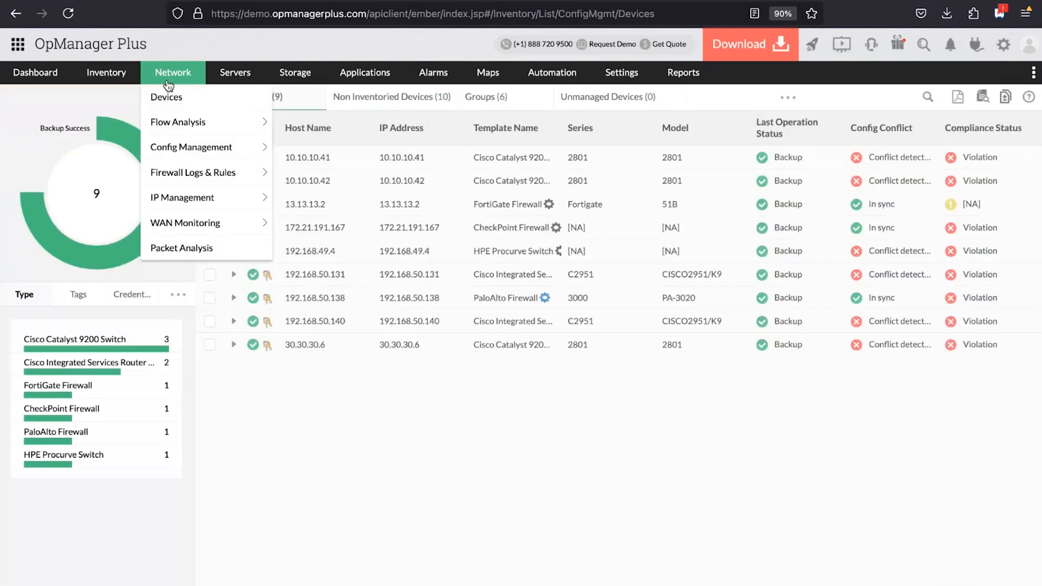
left_click(163, 195)
left_click(439, 130)
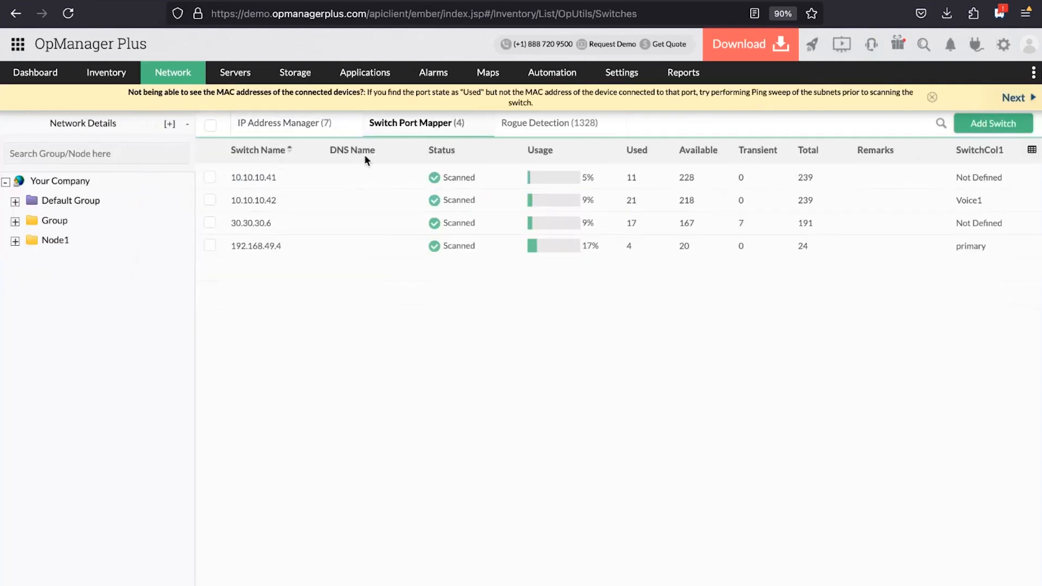